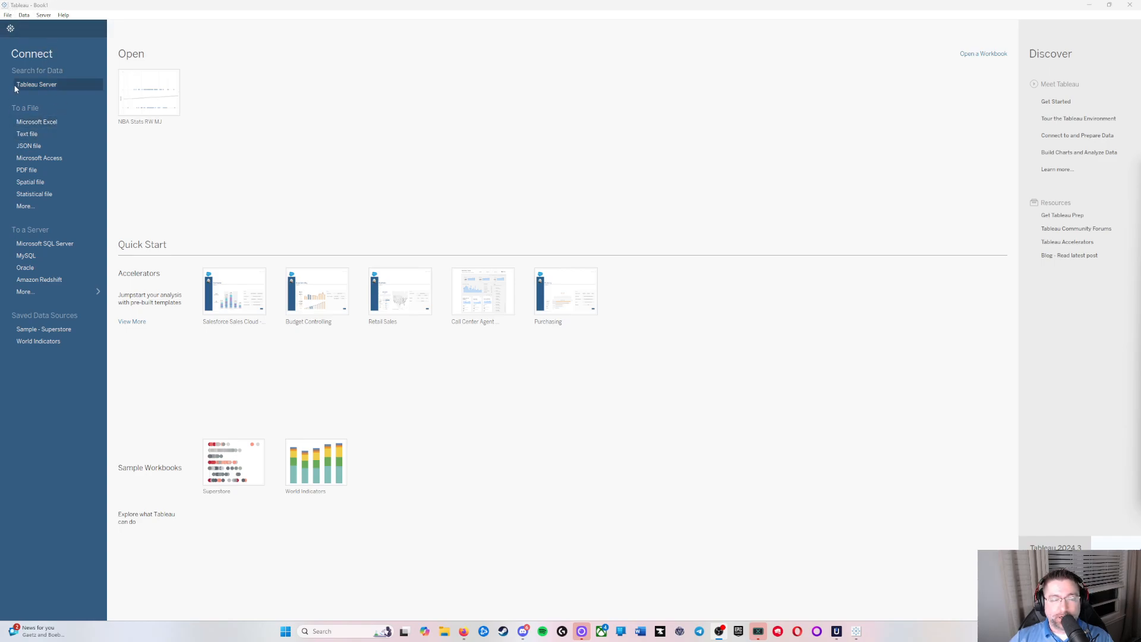
Step: Connect to the Excel file Russel Westbrook 1617 and open Sheet 1 for the RW 16-17 table
{"action": "left_click", "coordinate": [41, 122]}
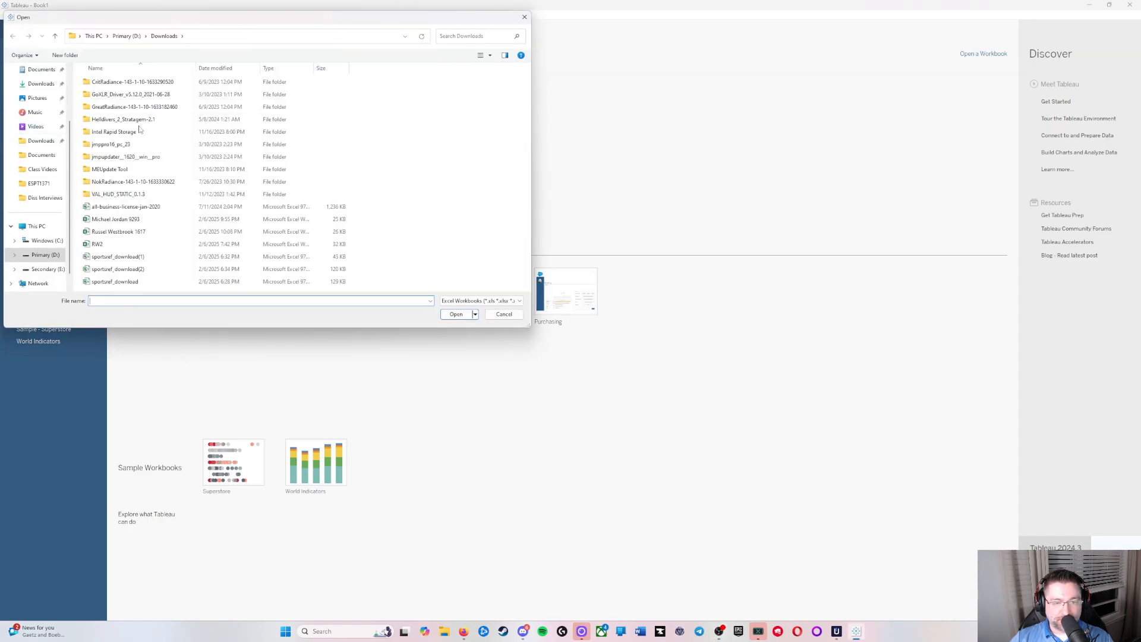
{"action": "double_click", "coordinate": [178, 231]}
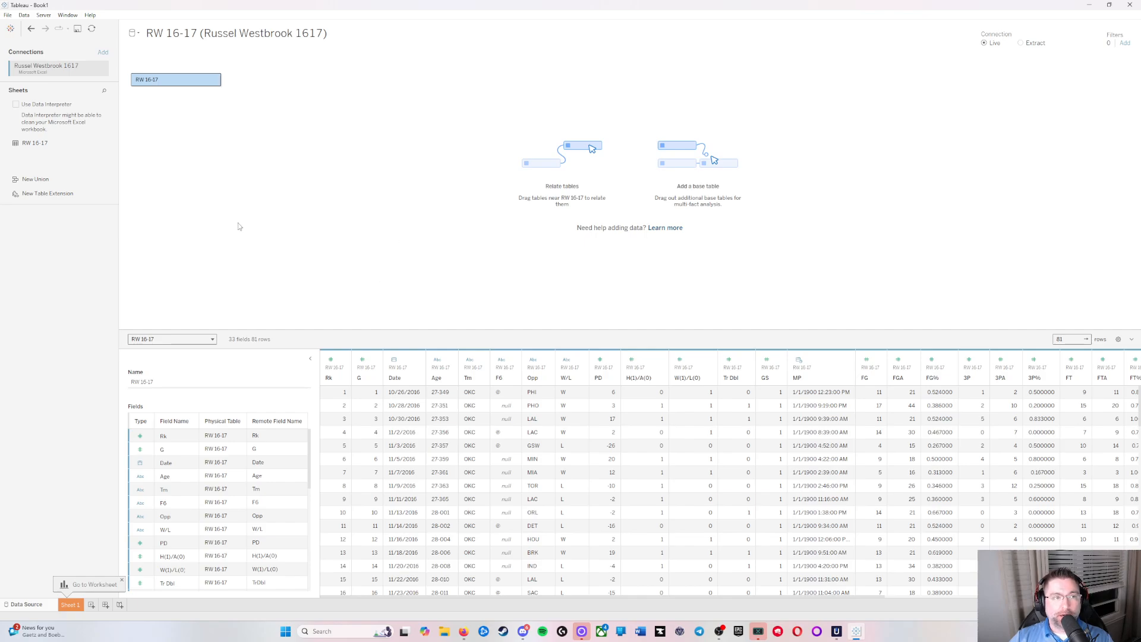
{"action": "left_click", "coordinate": [73, 604]}
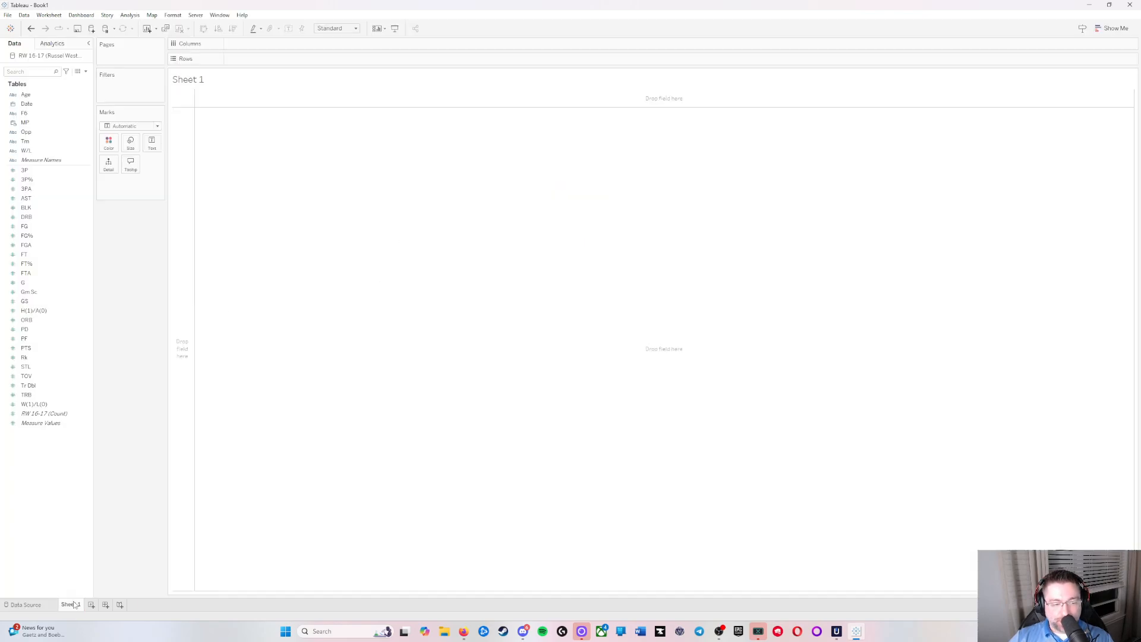
{"action": "left_click", "coordinate": [18, 607]}
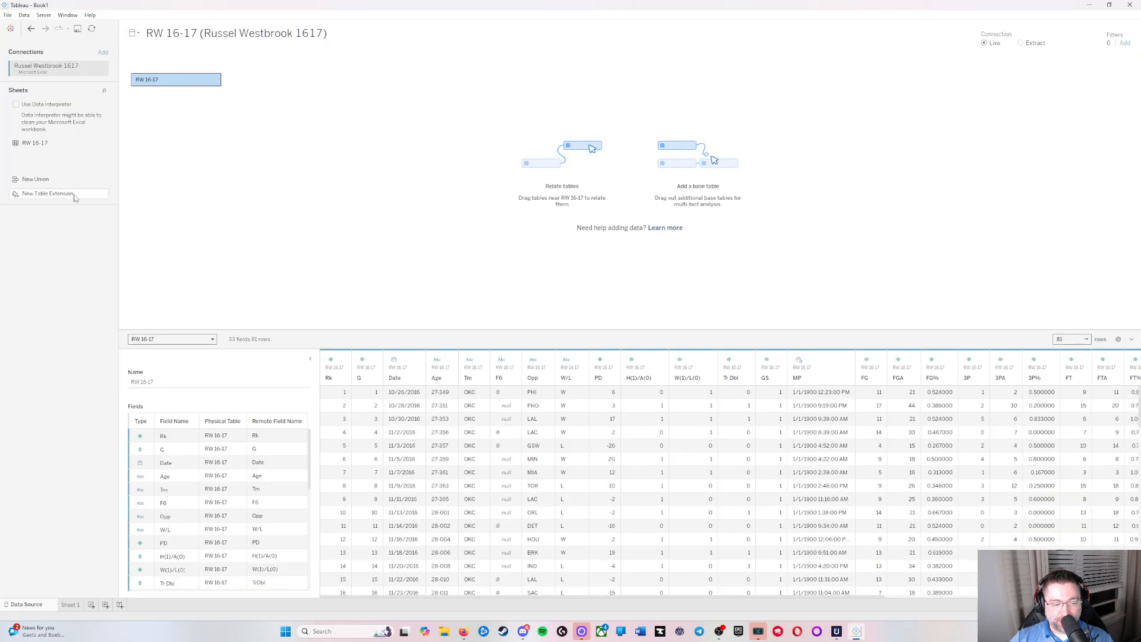
{"action": "left_click", "coordinate": [66, 606]}
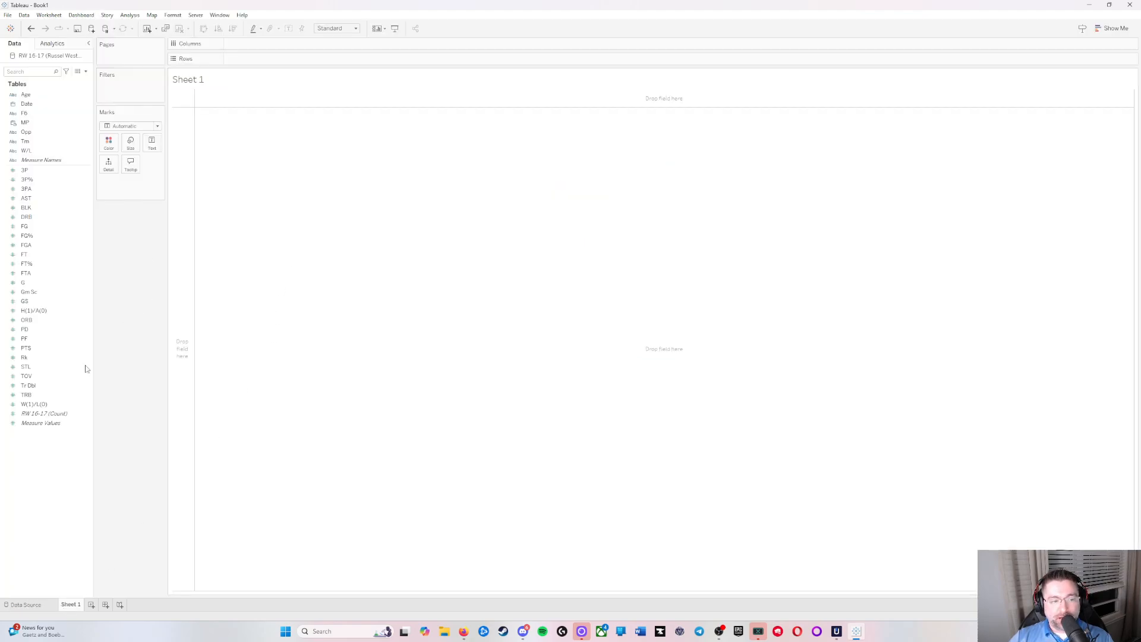
Step: Build a view with W(1)/L(0) on Rows and PTS, FG% and AST on Columns
{"action": "left_click", "coordinate": [66, 405]}
{"action": "left_click", "coordinate": [45, 405]}
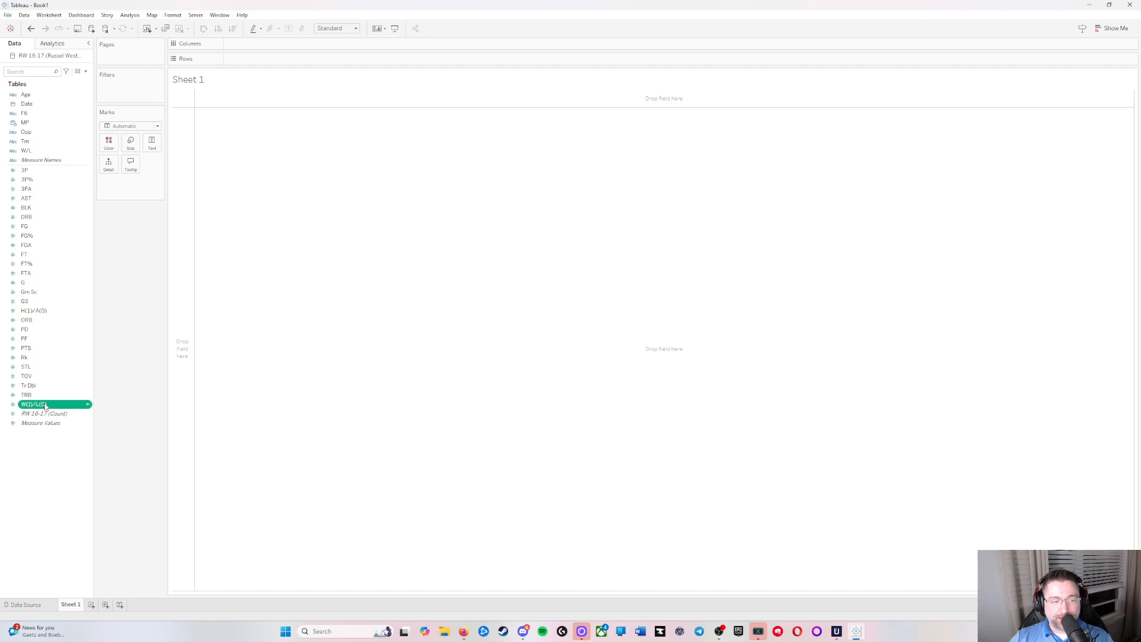
{"action": "left_click_drag", "start_coordinate": [50, 405], "coordinate": [43, 403]}
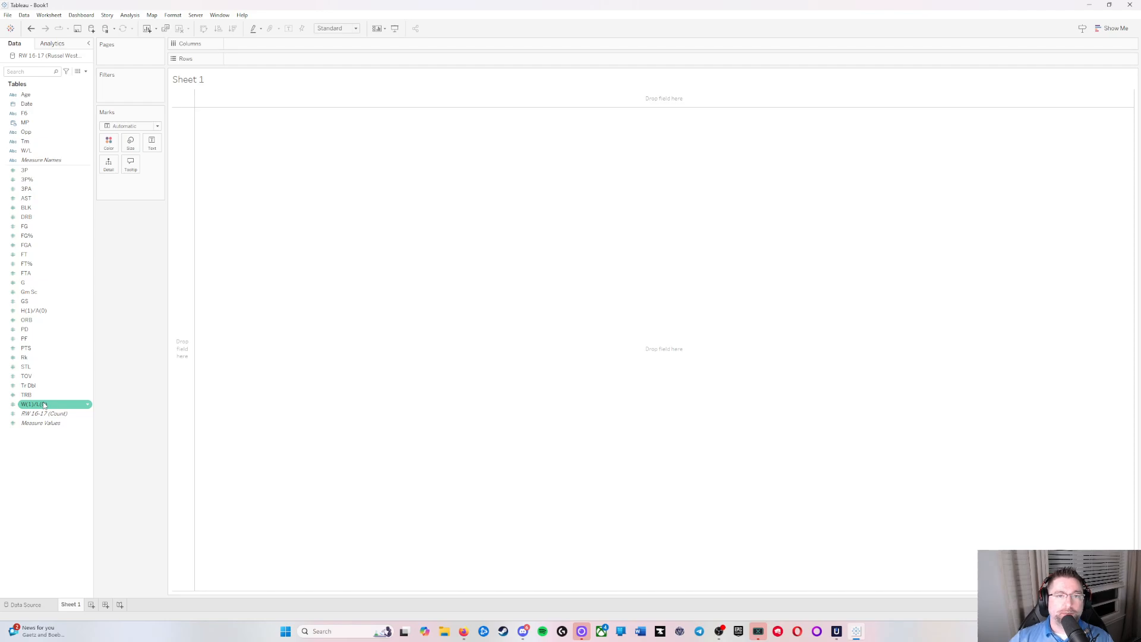
{"action": "left_click_drag", "start_coordinate": [39, 407], "coordinate": [266, 59]}
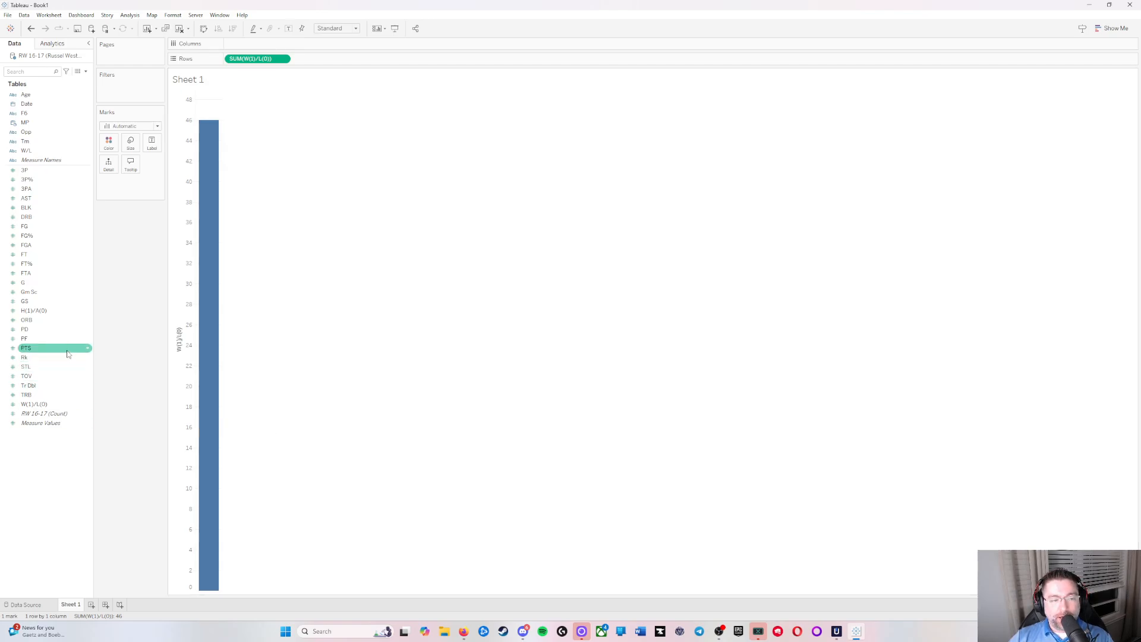
{"action": "left_click_drag", "start_coordinate": [65, 351], "coordinate": [261, 39]}
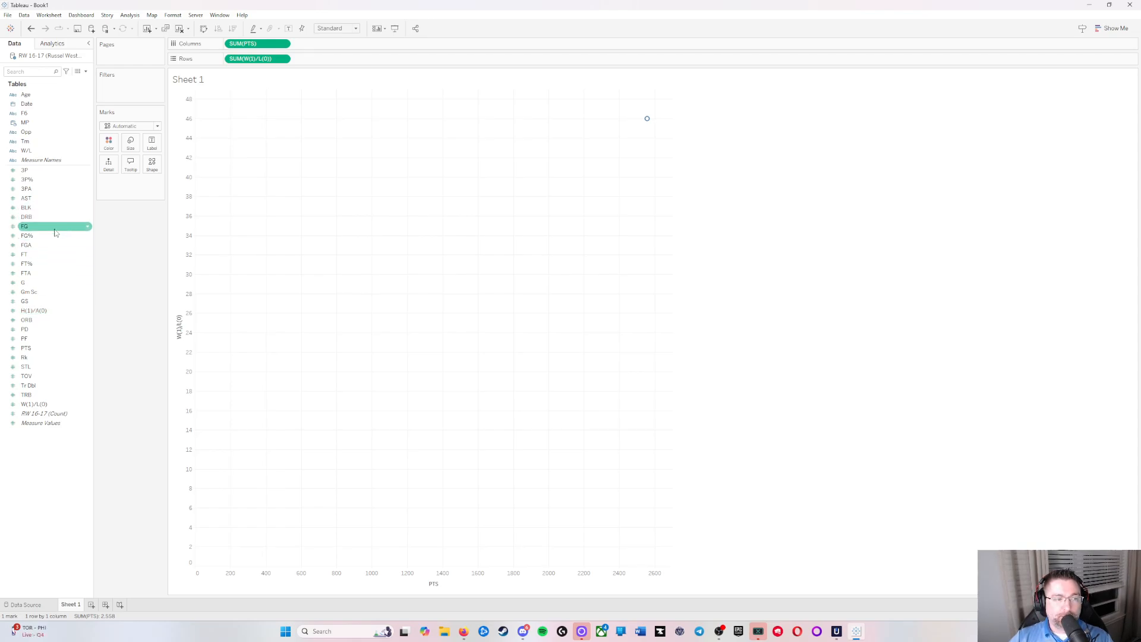
{"action": "left_click_drag", "start_coordinate": [55, 235], "coordinate": [333, 47]}
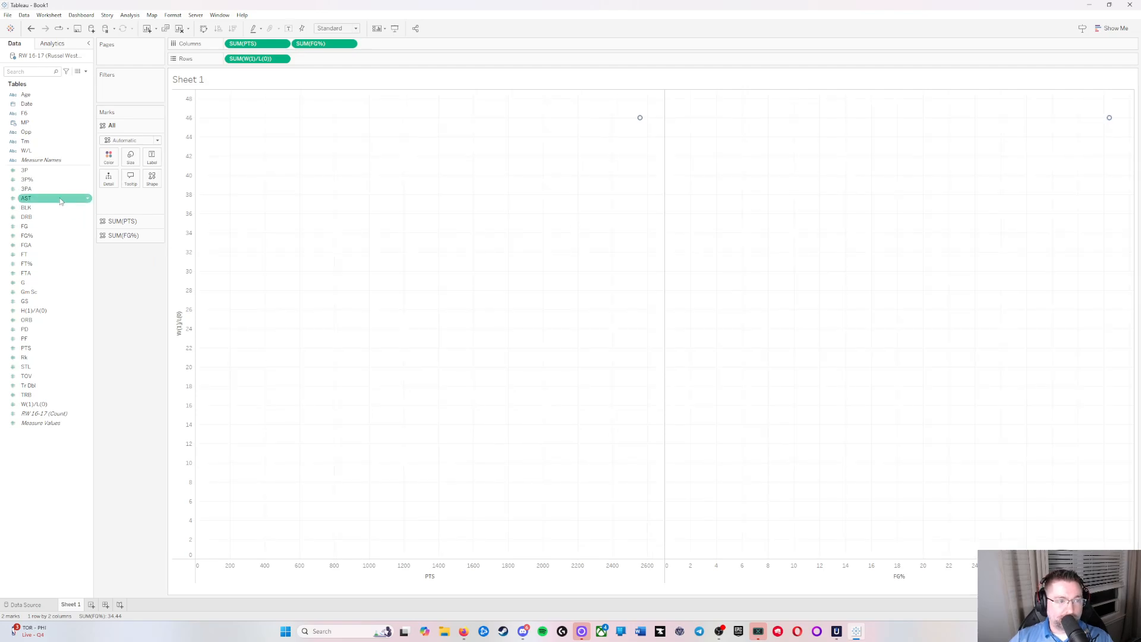
{"action": "left_click_drag", "start_coordinate": [60, 201], "coordinate": [414, 47]}
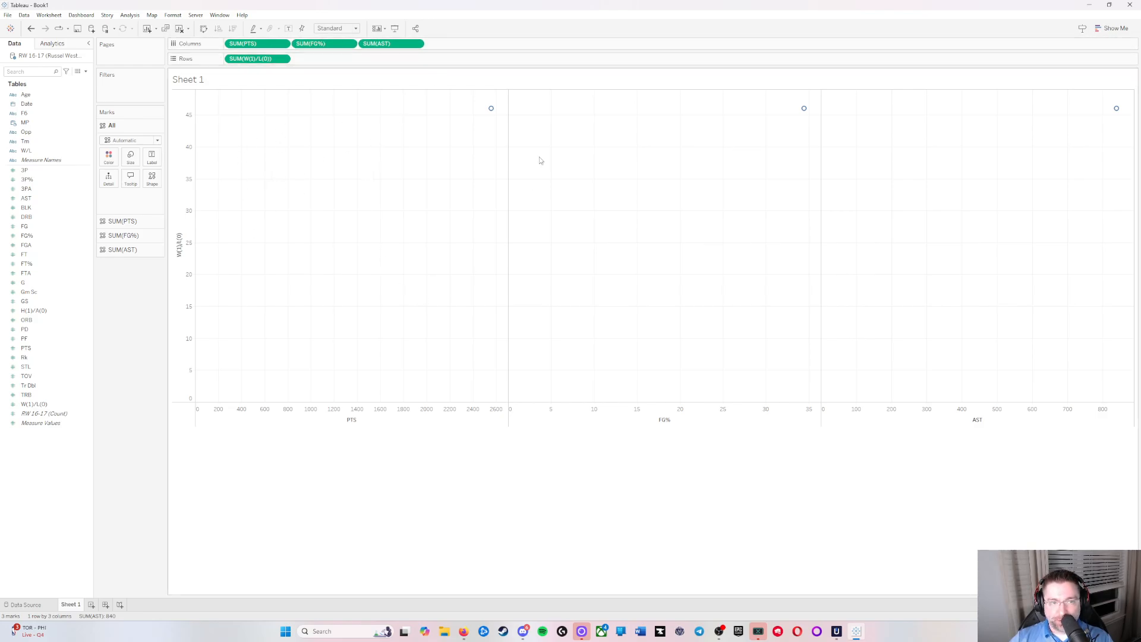
Step: Turn off Aggregate Measures so each game is plotted as its own mark
{"action": "mouse_move", "coordinate": [494, 111]}
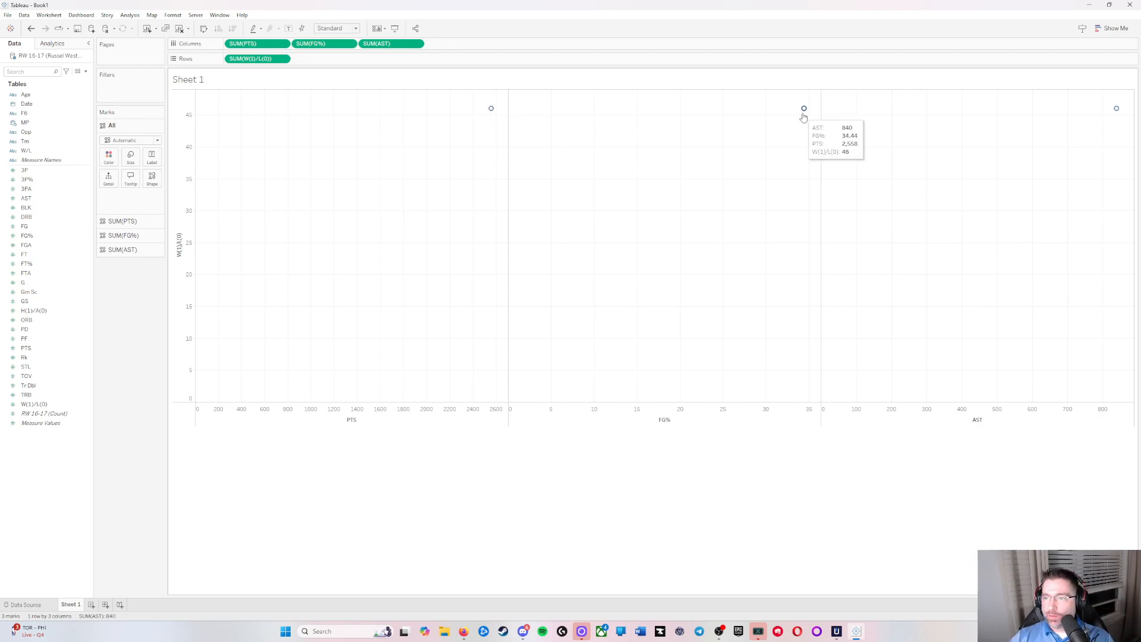
{"action": "mouse_move", "coordinate": [1119, 112]}
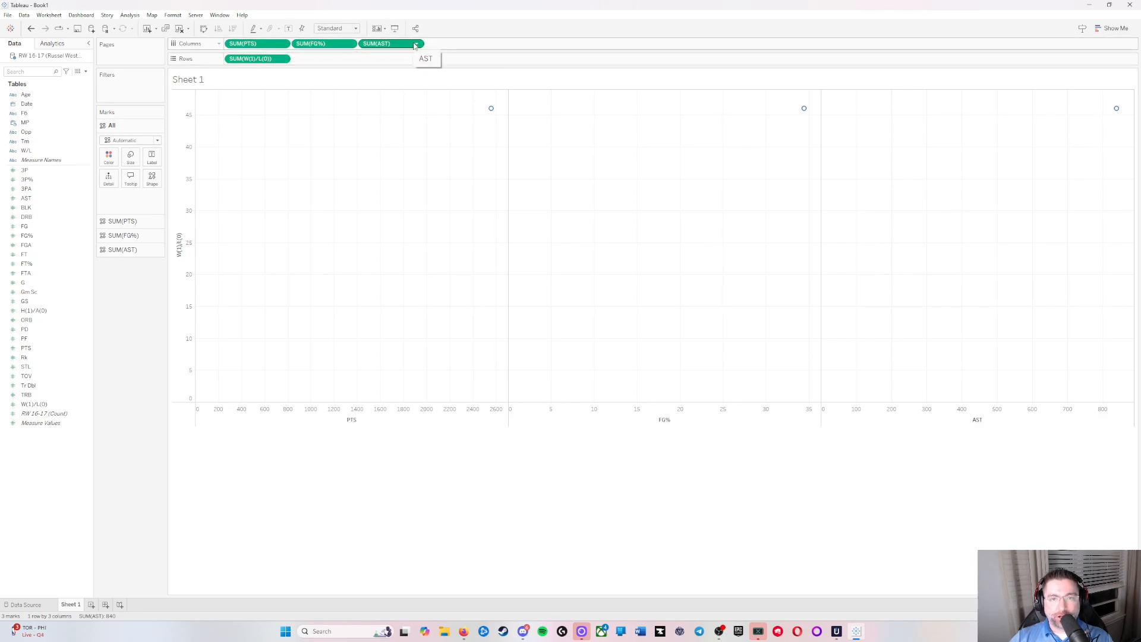
{"action": "left_click", "coordinate": [417, 44]}
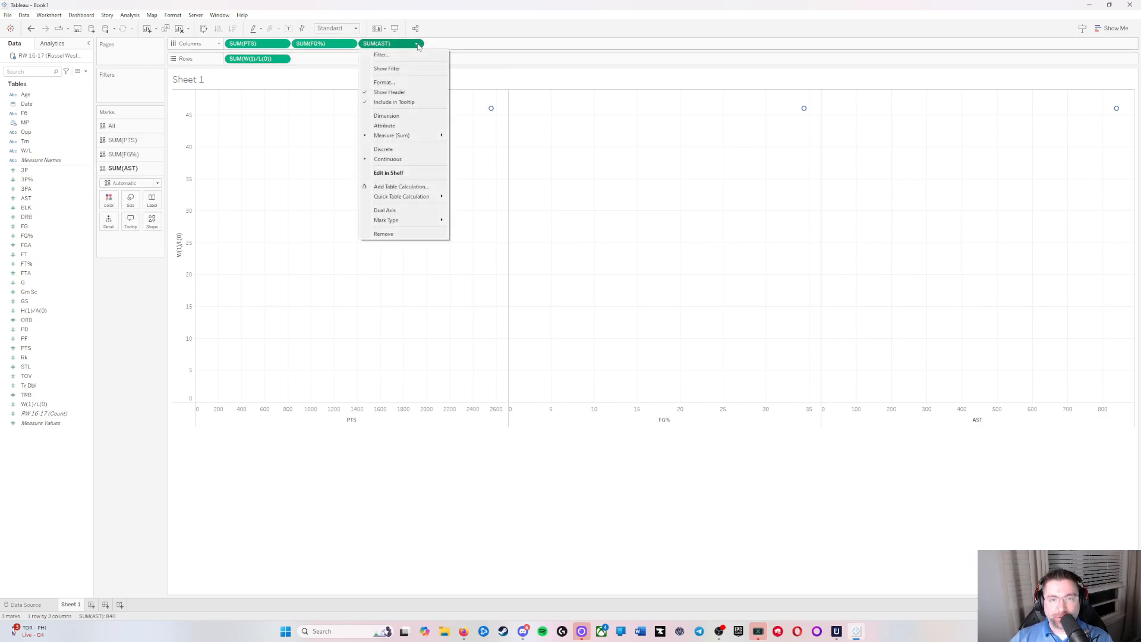
{"action": "left_click", "coordinate": [494, 41]}
{"action": "left_click", "coordinate": [130, 15]}
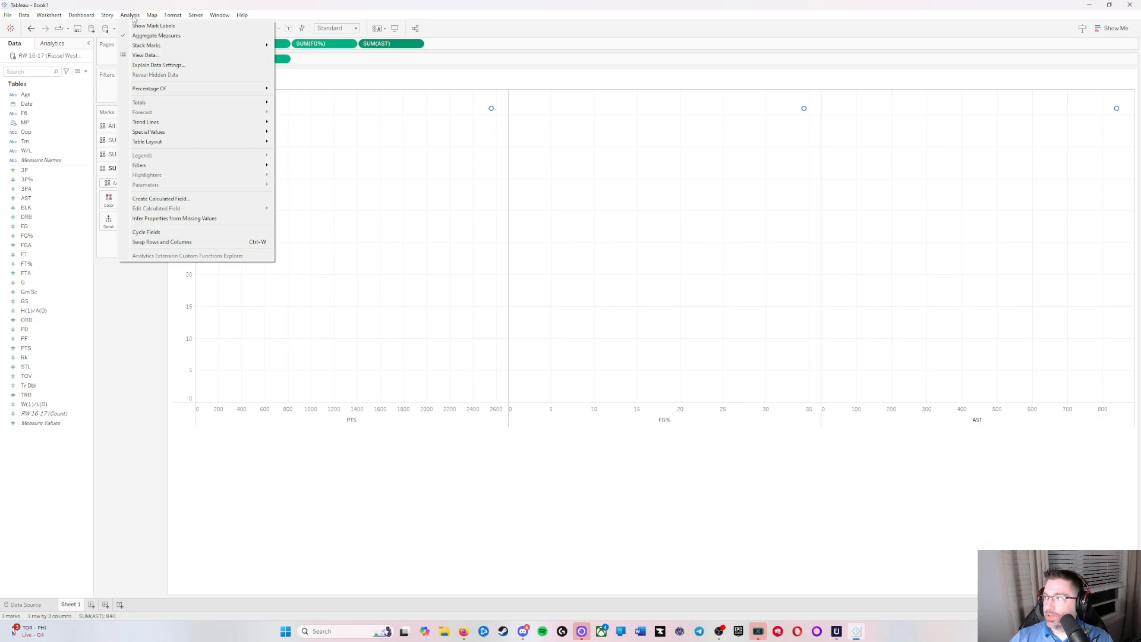
{"action": "left_click", "coordinate": [154, 35]}
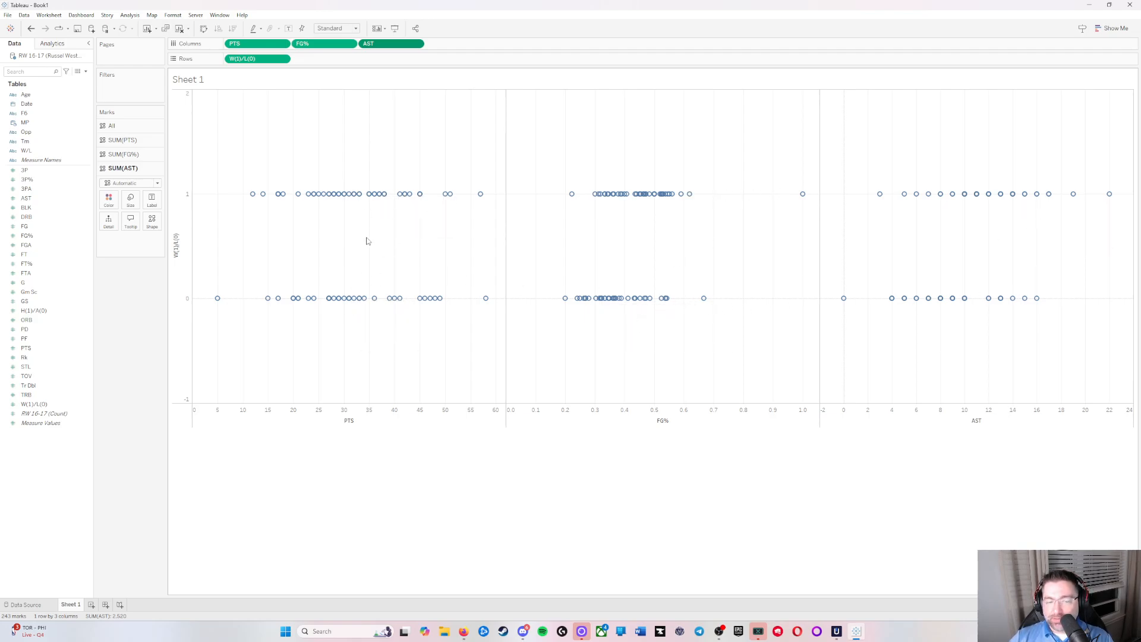
Step: Show all trend lines on the PTS, FG% and AST plots and examine each line's equation, R-squared and P-value
{"action": "mouse_move", "coordinate": [264, 308]}
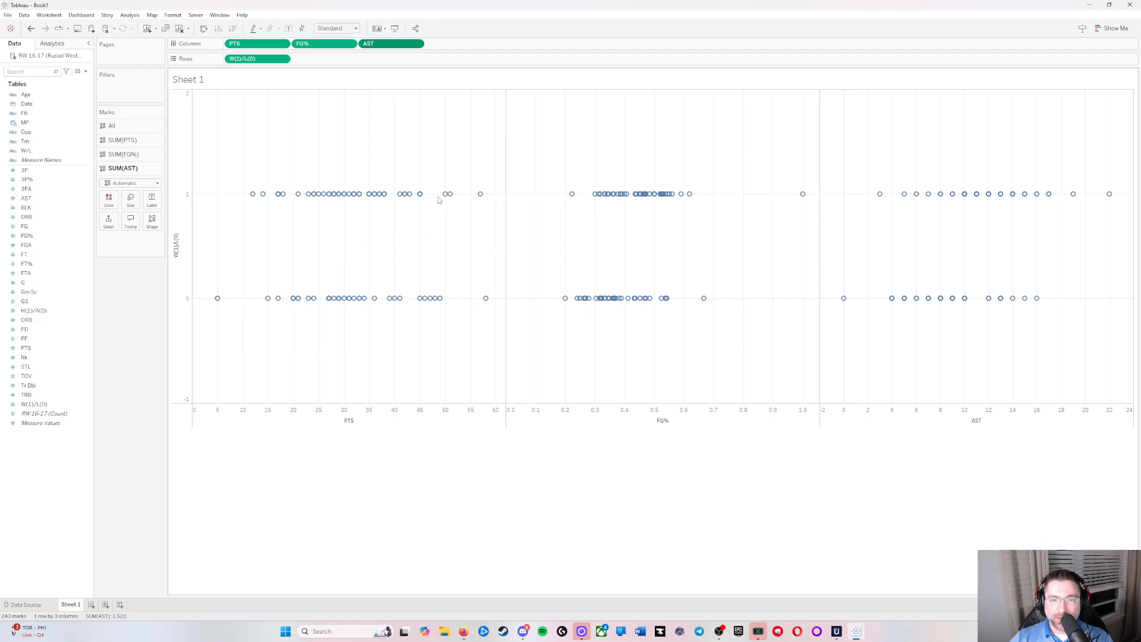
{"action": "mouse_move", "coordinate": [417, 203]}
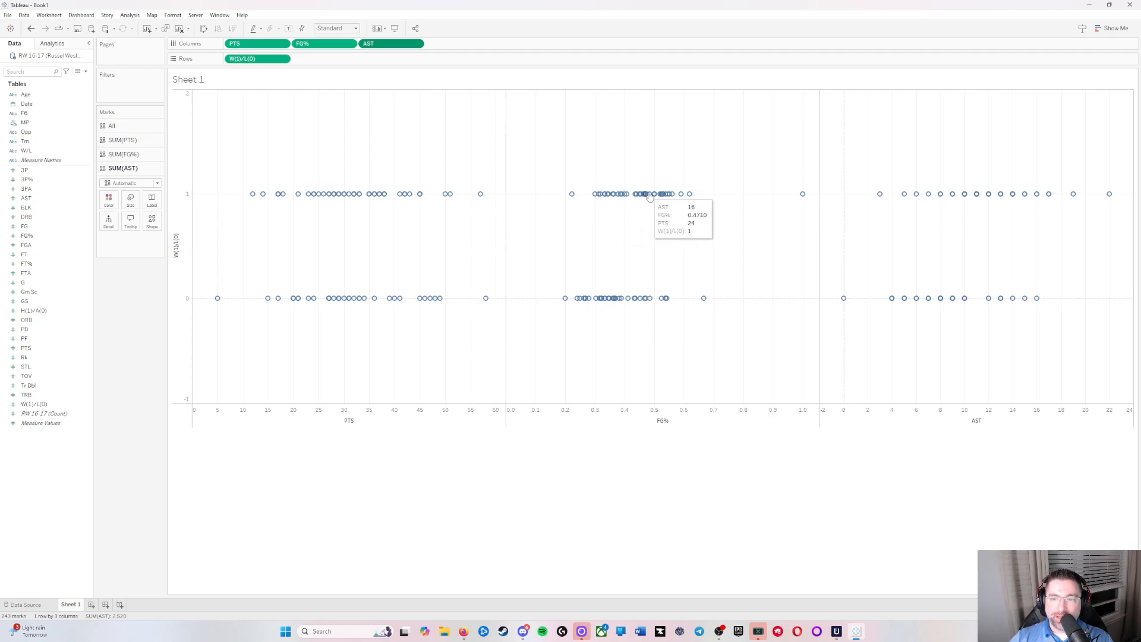
{"action": "mouse_move", "coordinate": [689, 197]}
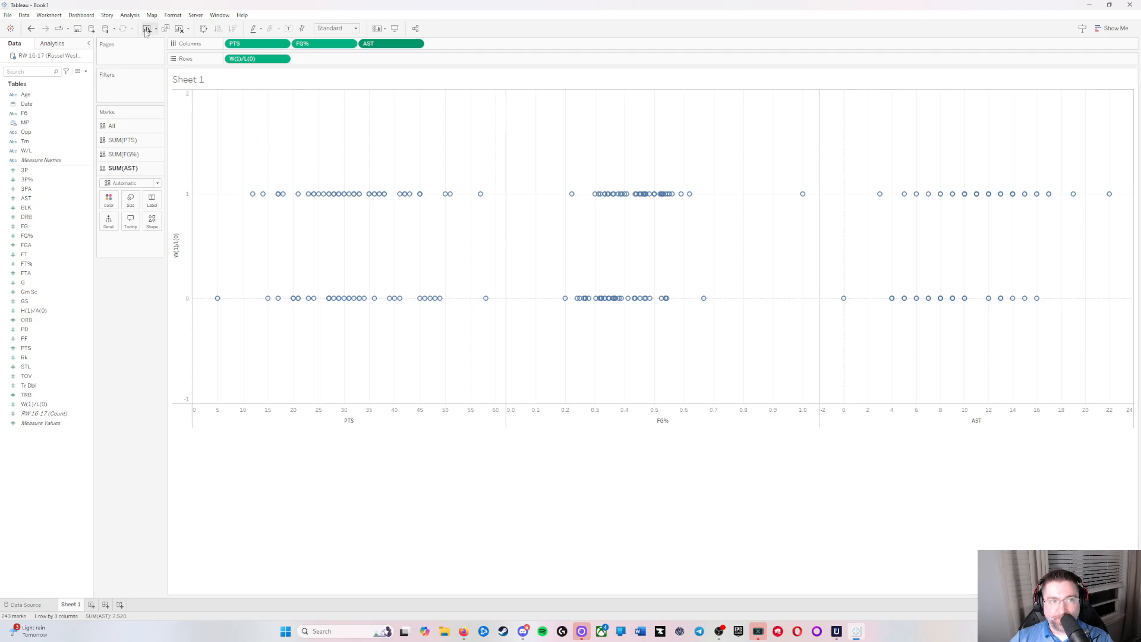
{"action": "left_click", "coordinate": [130, 15]}
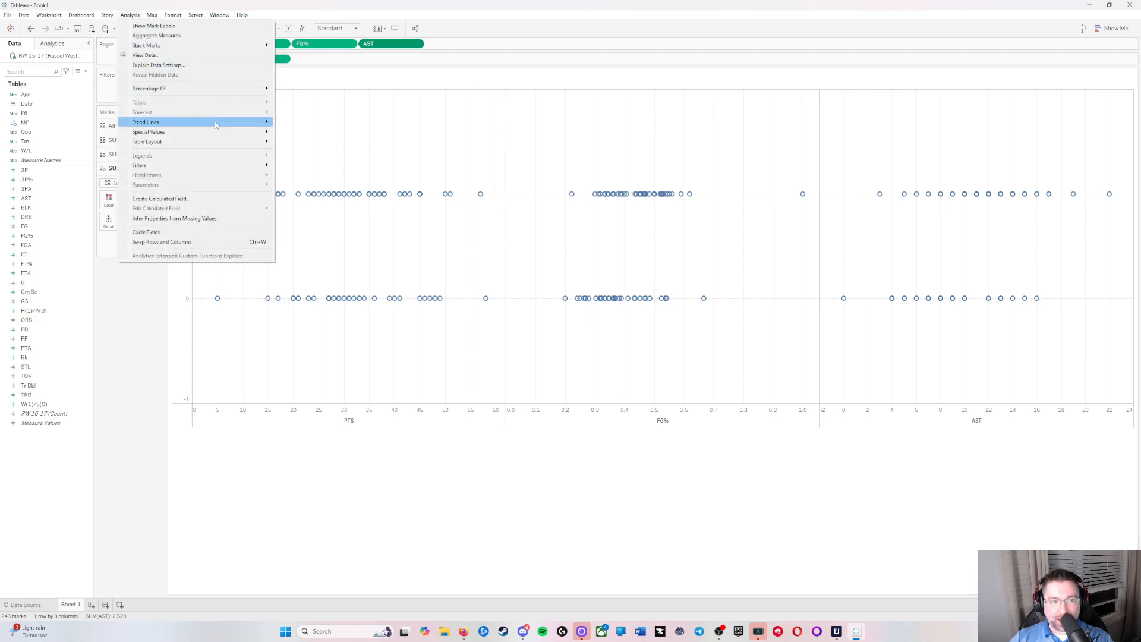
{"action": "mouse_move", "coordinate": [220, 124]}
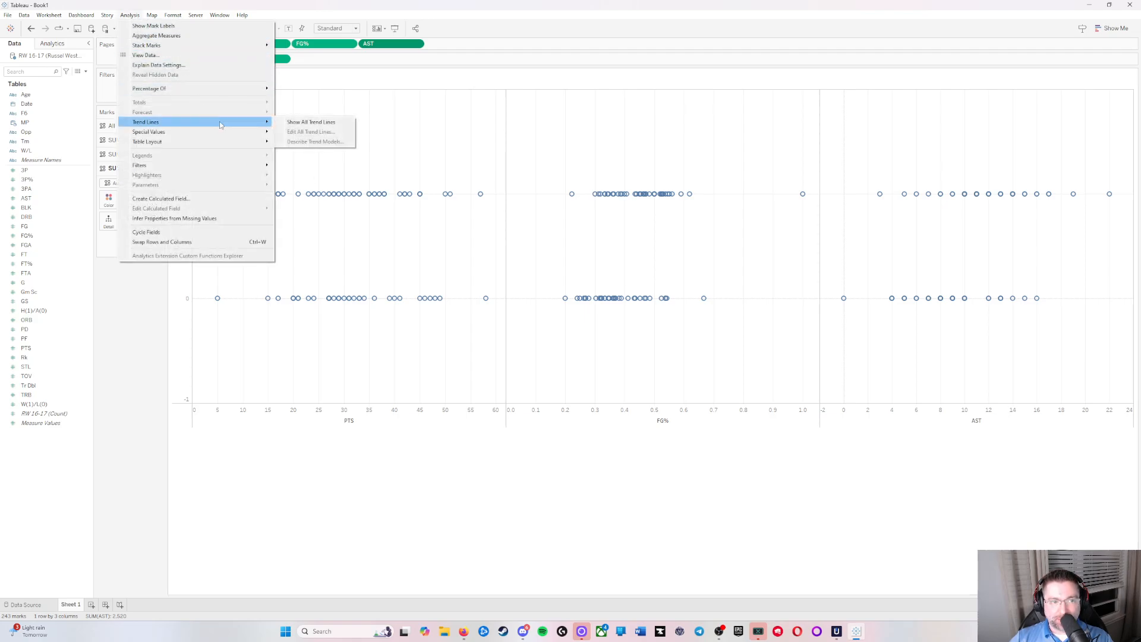
{"action": "left_click", "coordinate": [333, 122]}
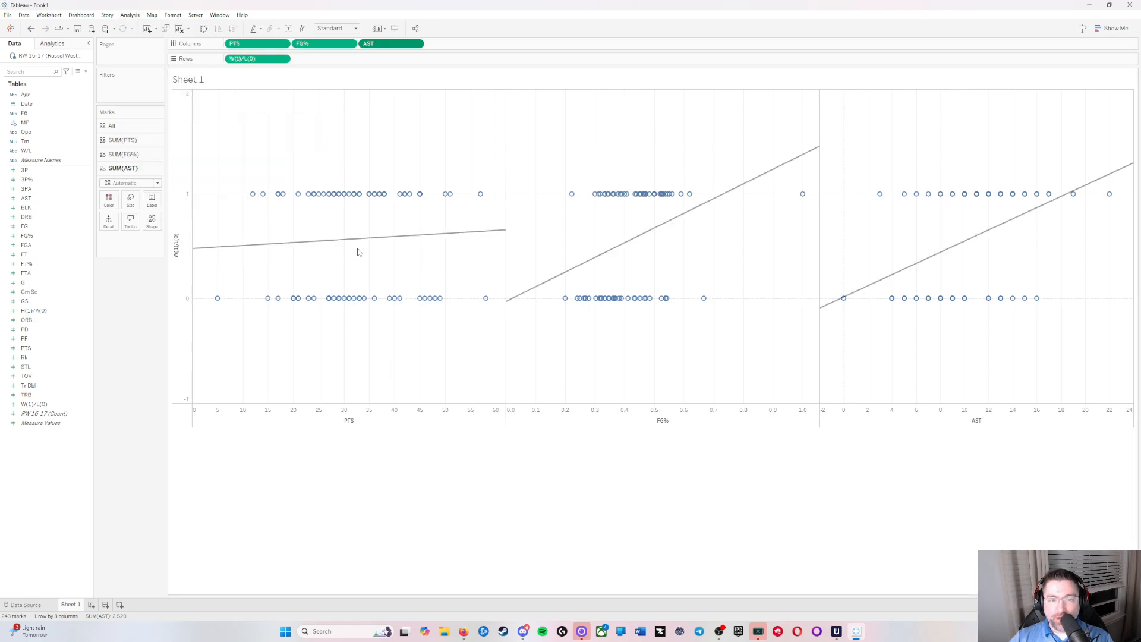
{"action": "mouse_move", "coordinate": [346, 244]}
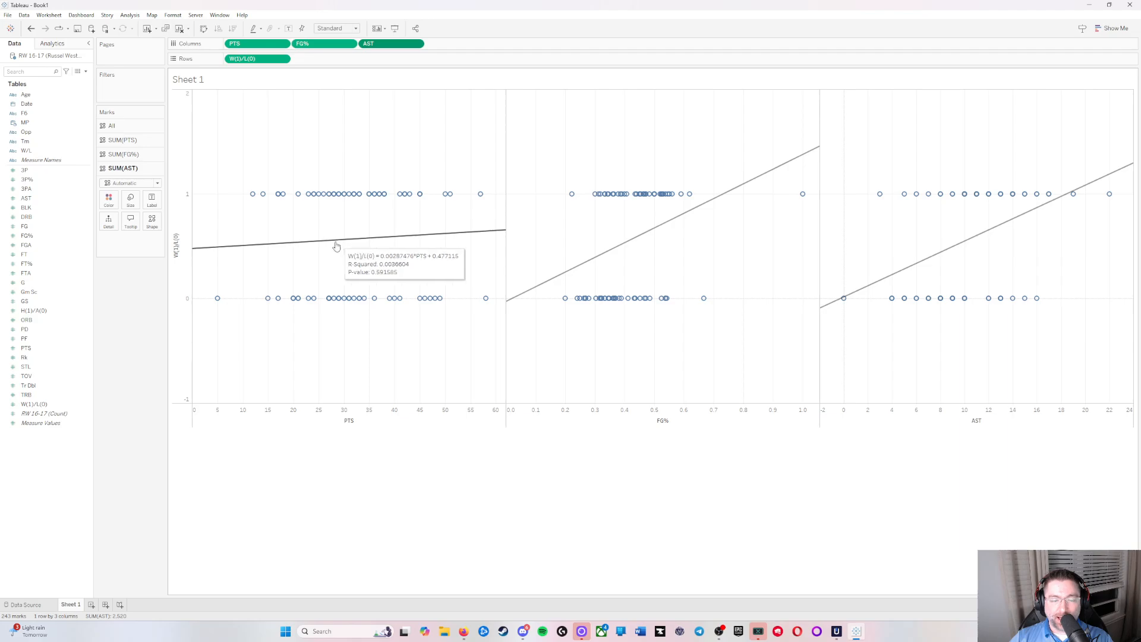
{"action": "mouse_move", "coordinate": [654, 236]}
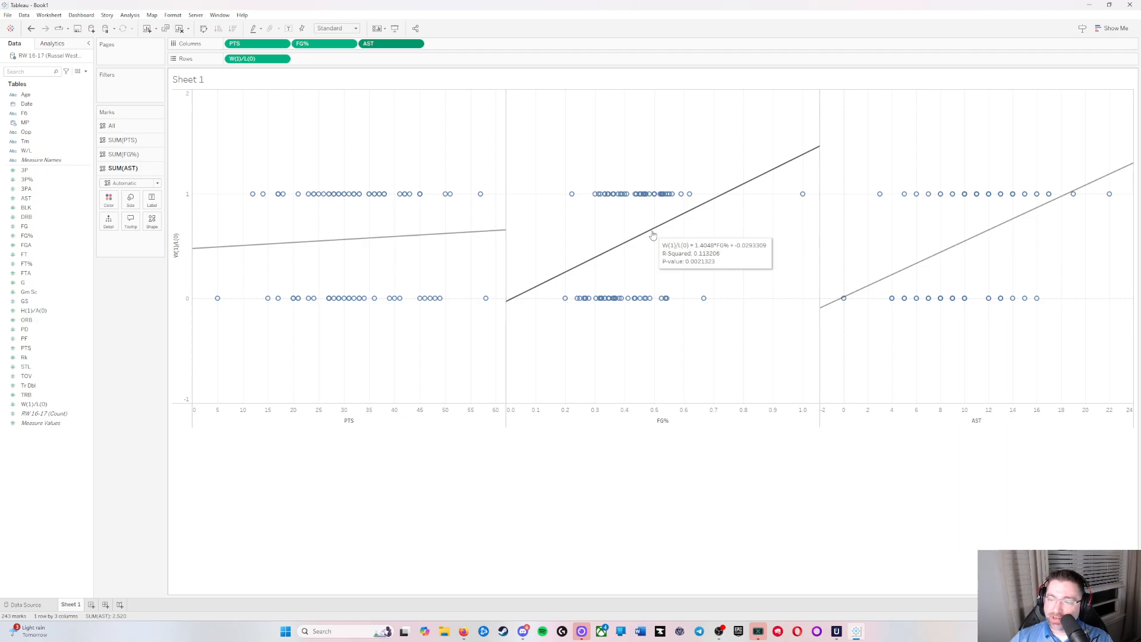
{"action": "mouse_move", "coordinate": [963, 249]}
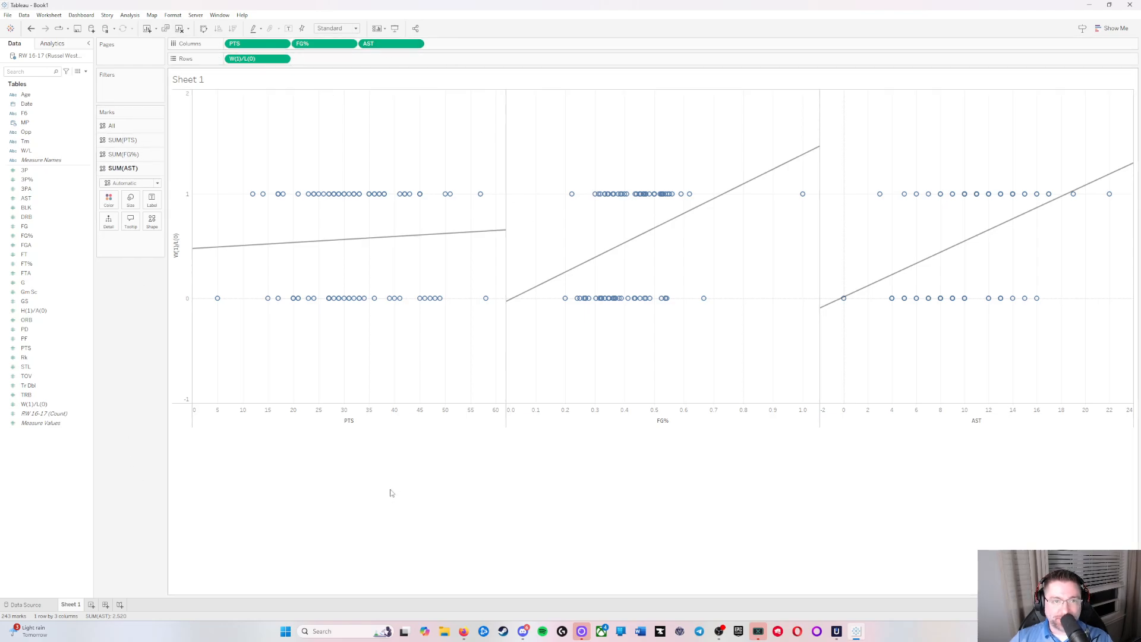
Step: Rename Sheet 1 as W/L Stats
{"action": "double_click", "coordinate": [70, 605]}
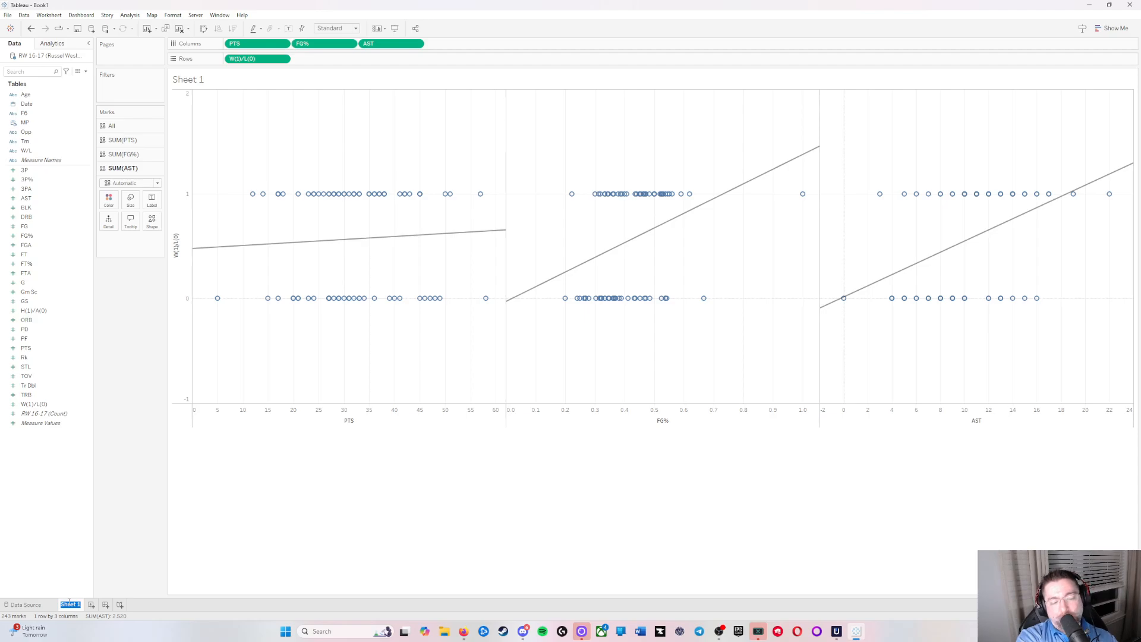
{"action": "type", "text": "W/L Stats"}
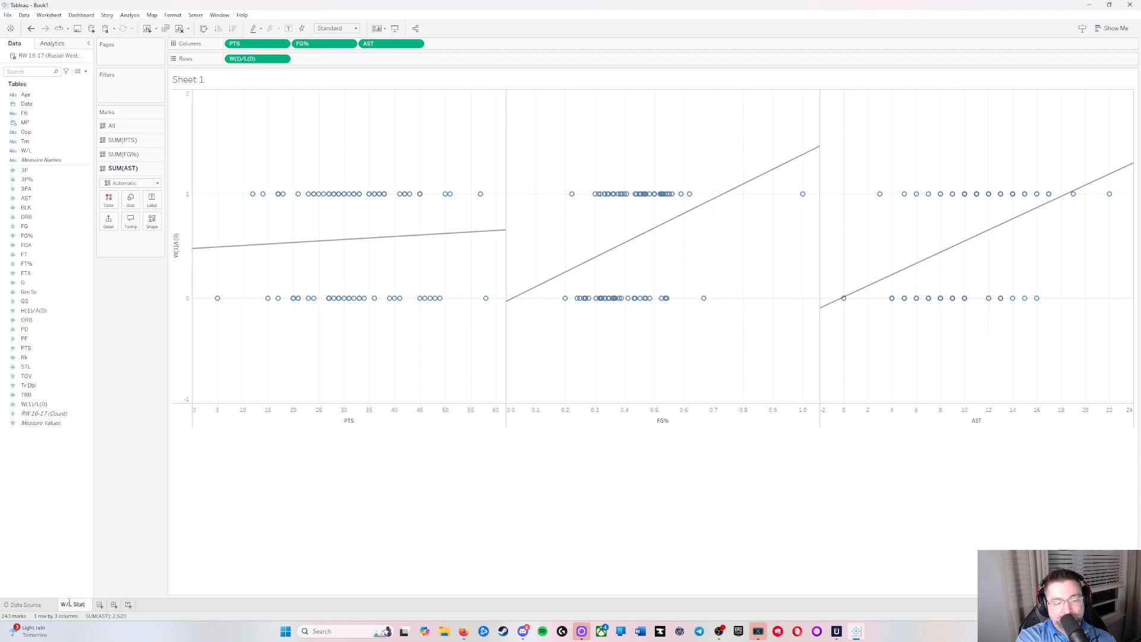
{"action": "key", "text": "Return"}
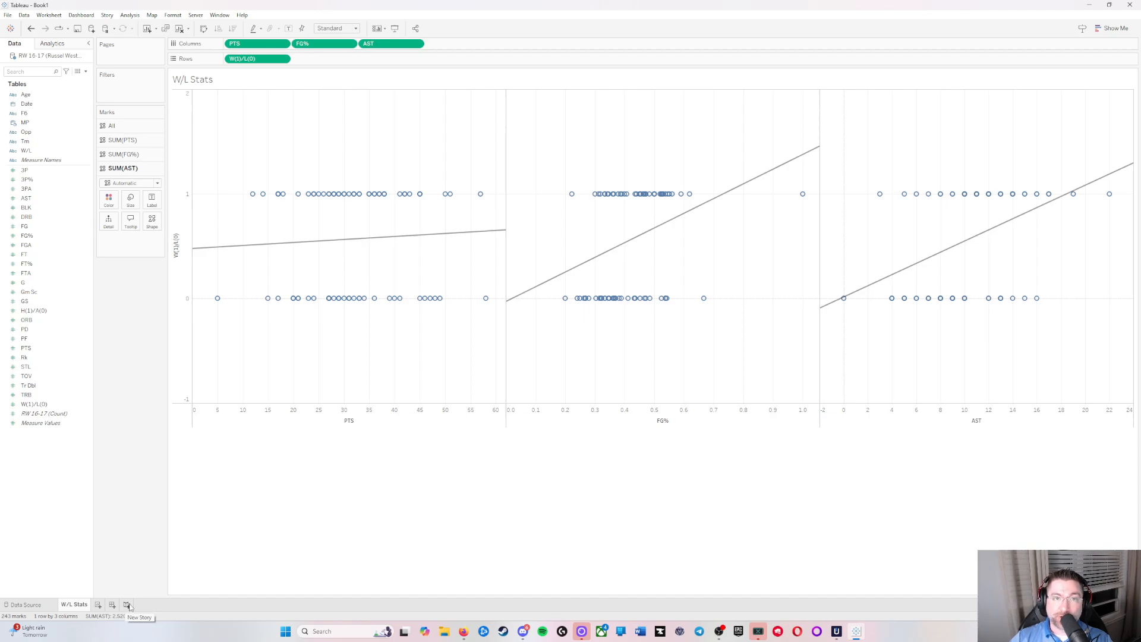
Step: Add a new worksheet with Date on Rows at the continuous Day level and PTS on Columns
{"action": "left_click", "coordinate": [98, 605]}
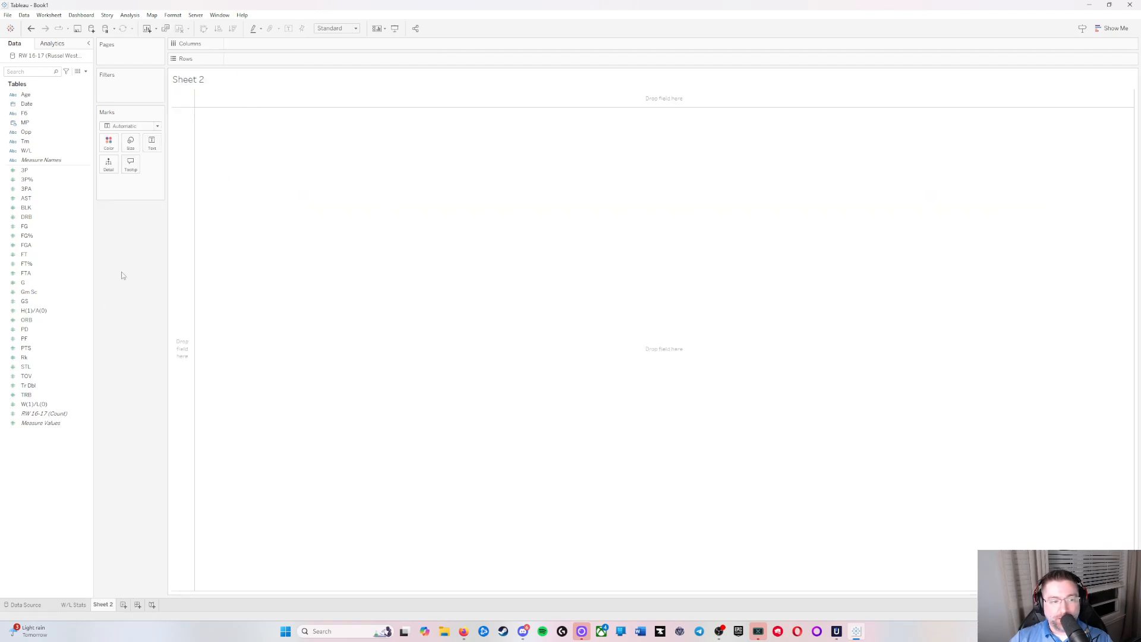
{"action": "left_click", "coordinate": [60, 105]}
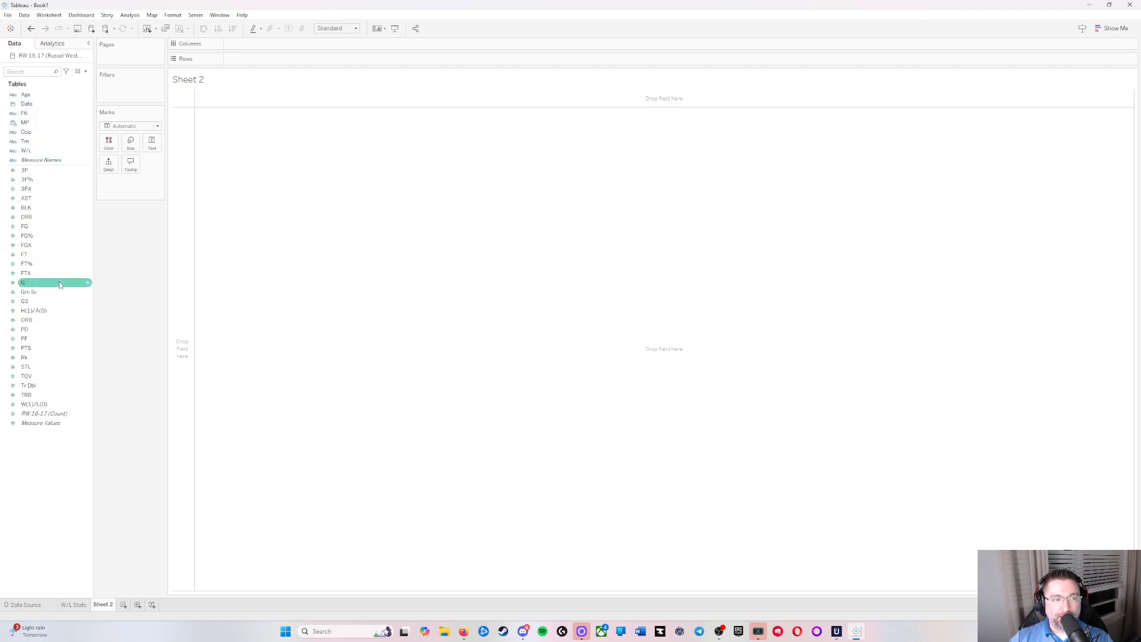
{"action": "left_click", "coordinate": [45, 95]}
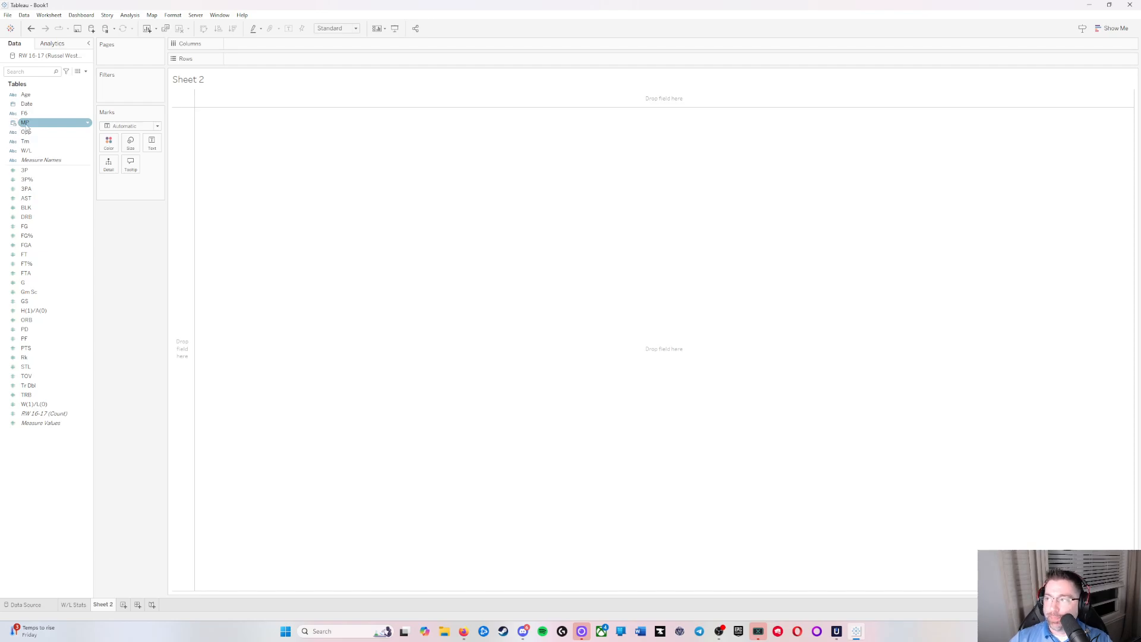
{"action": "left_click_drag", "start_coordinate": [62, 106], "coordinate": [286, 57]}
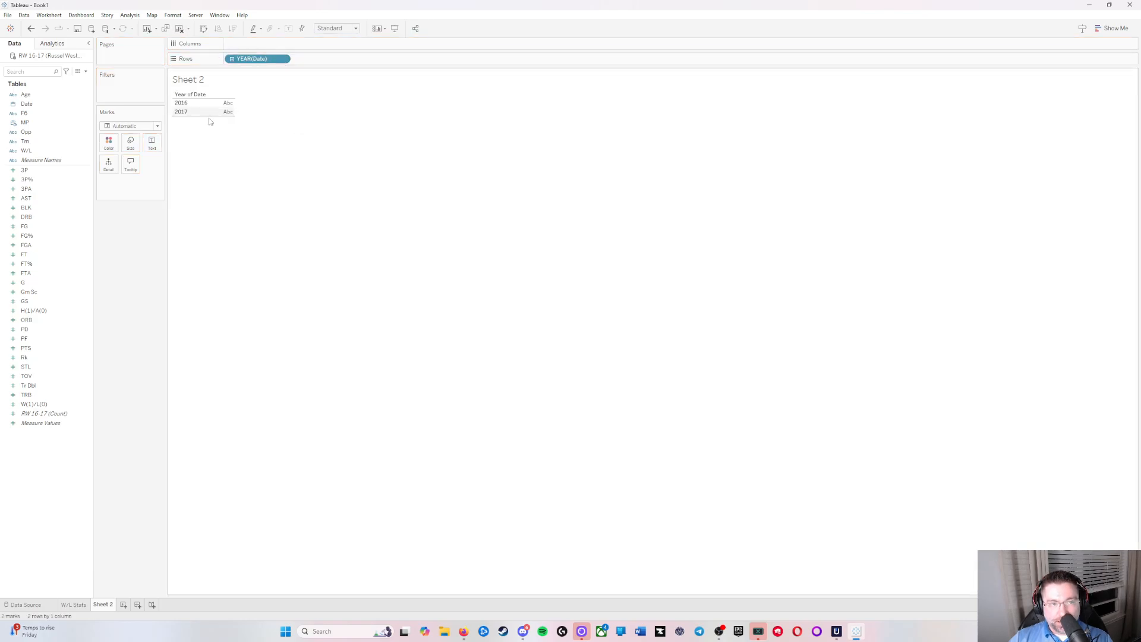
{"action": "left_click", "coordinate": [283, 61]}
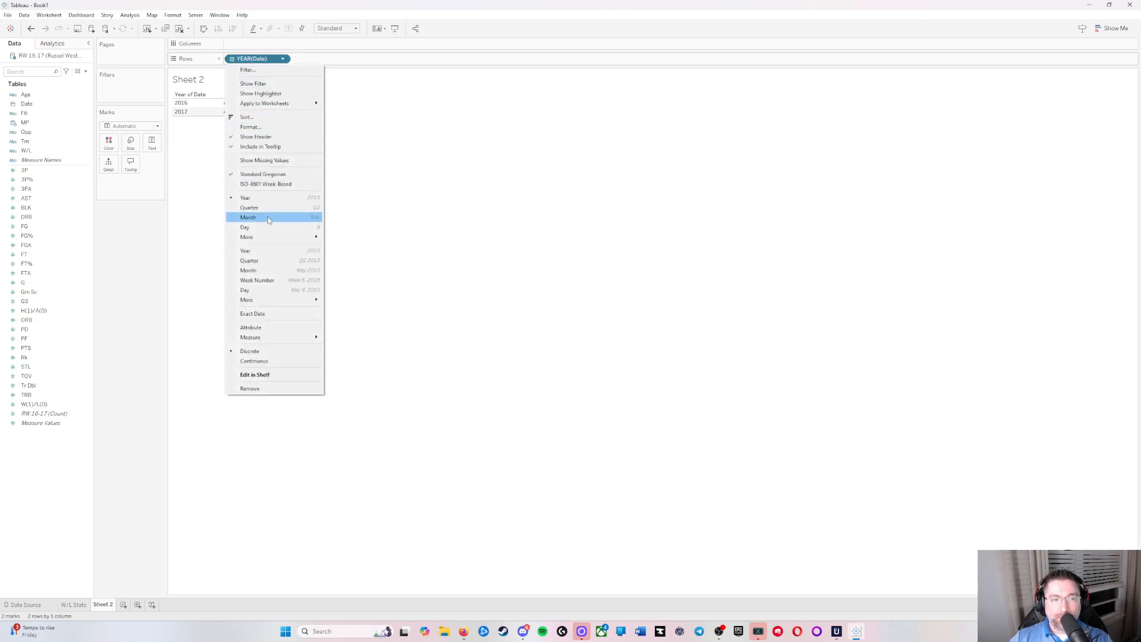
{"action": "left_click", "coordinate": [304, 290]}
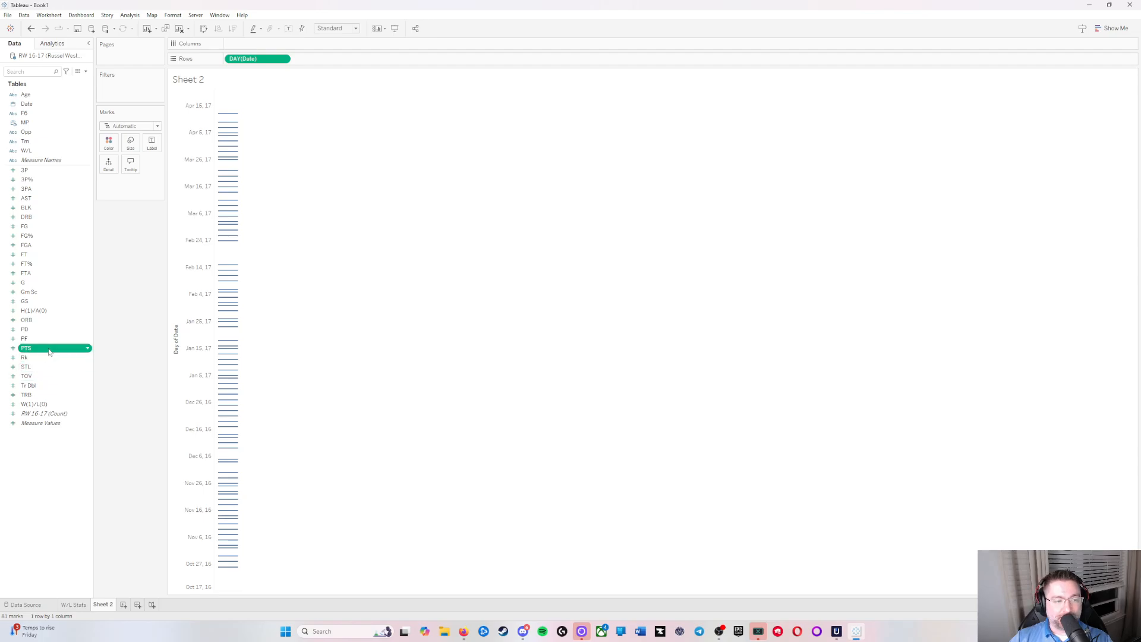
{"action": "left_click_drag", "start_coordinate": [44, 354], "coordinate": [279, 46]}
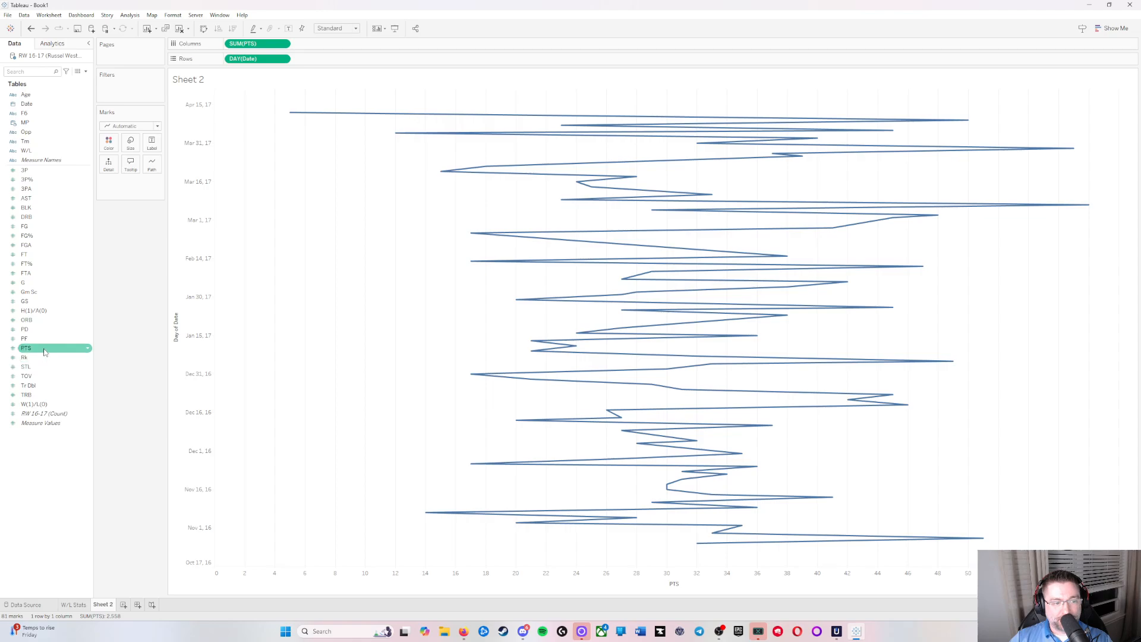
Step: Add FG% and AST to Columns alongside PTS and change the view to horizontal bars
{"action": "left_click_drag", "start_coordinate": [51, 235], "coordinate": [341, 46]}
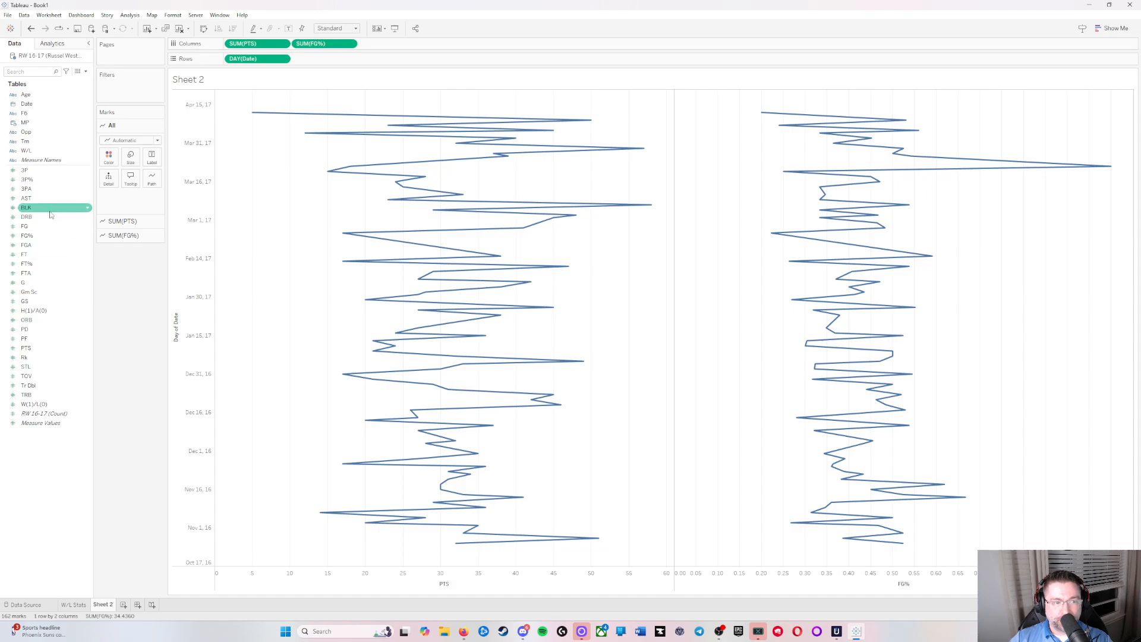
{"action": "left_click_drag", "start_coordinate": [26, 198], "coordinate": [414, 45]}
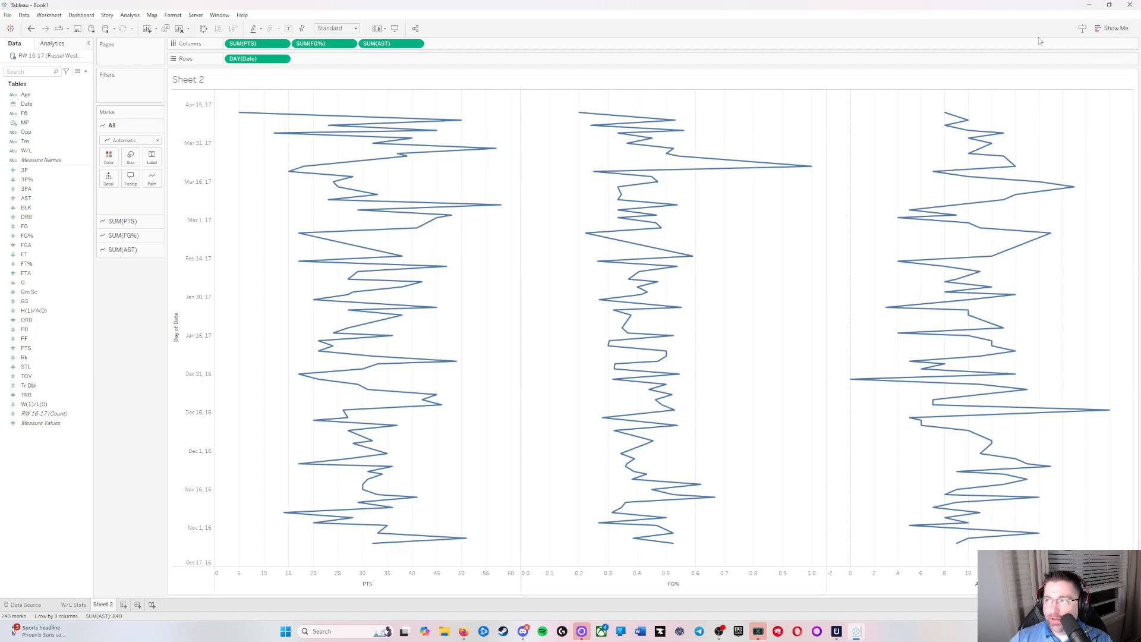
{"action": "left_click", "coordinate": [1116, 30]}
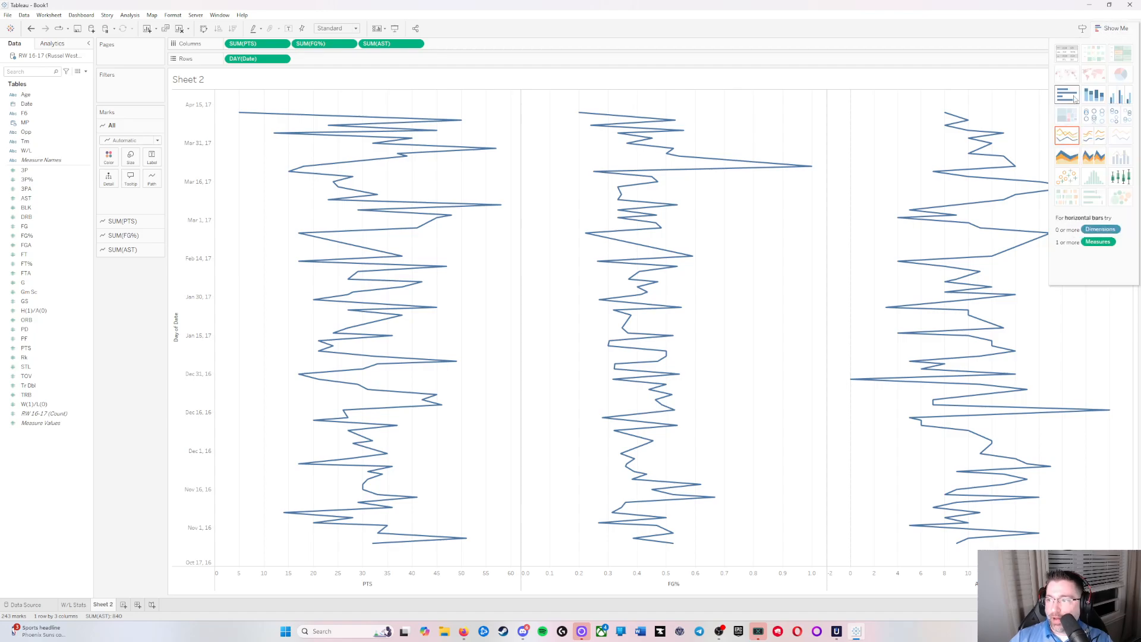
{"action": "left_click", "coordinate": [1075, 99]}
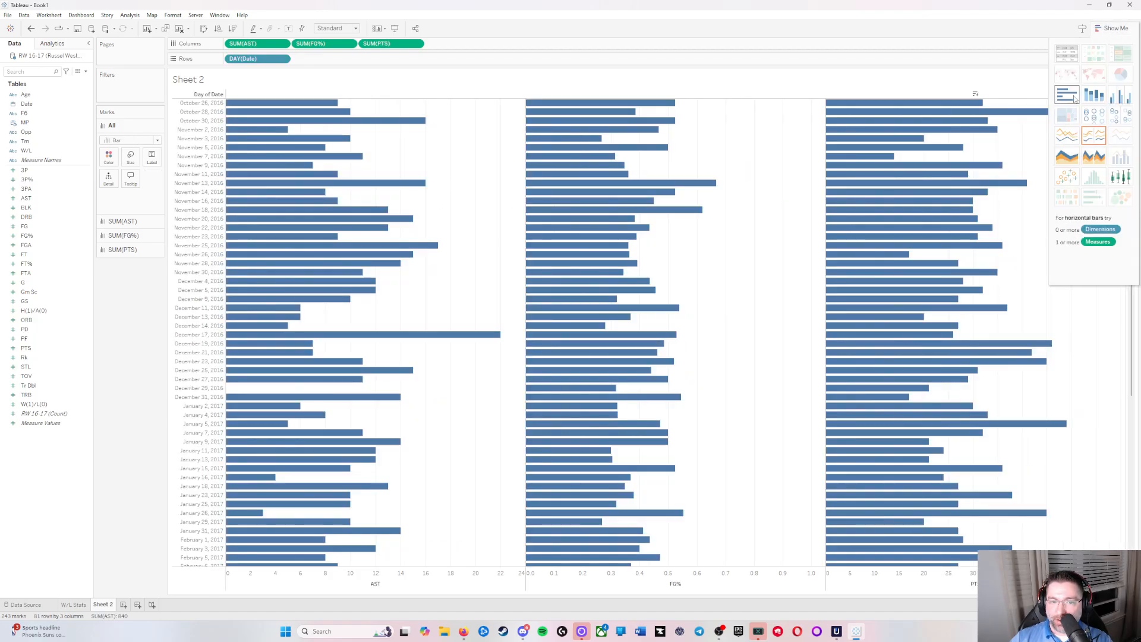
{"action": "left_click", "coordinate": [1121, 30]}
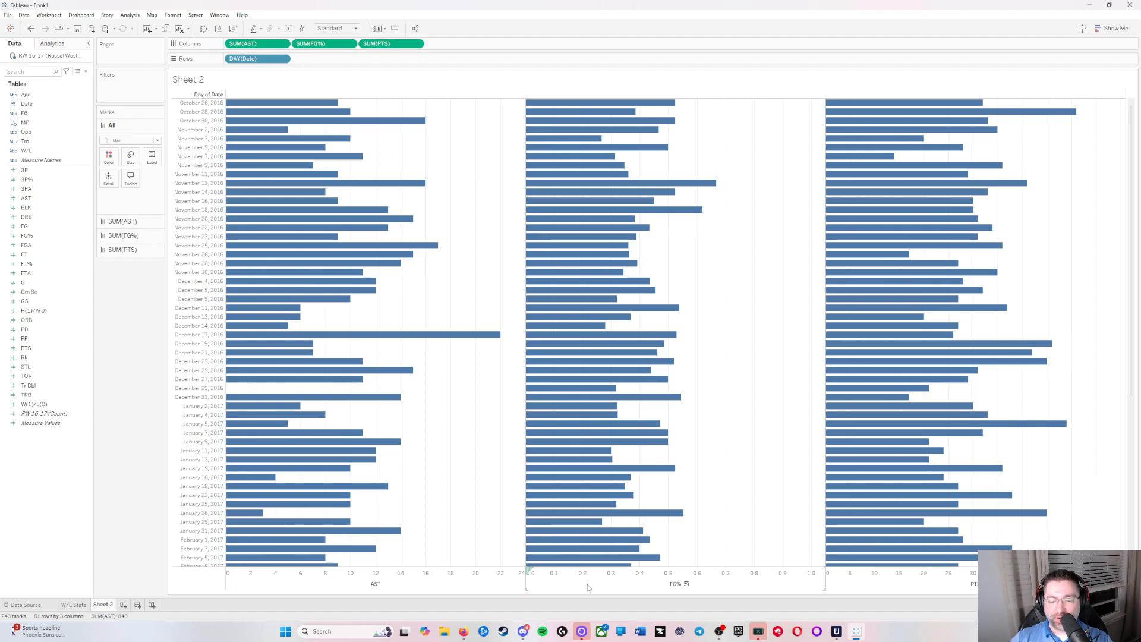
Step: Sort the game dates by FG% in descending order
{"action": "left_click", "coordinate": [686, 584]}
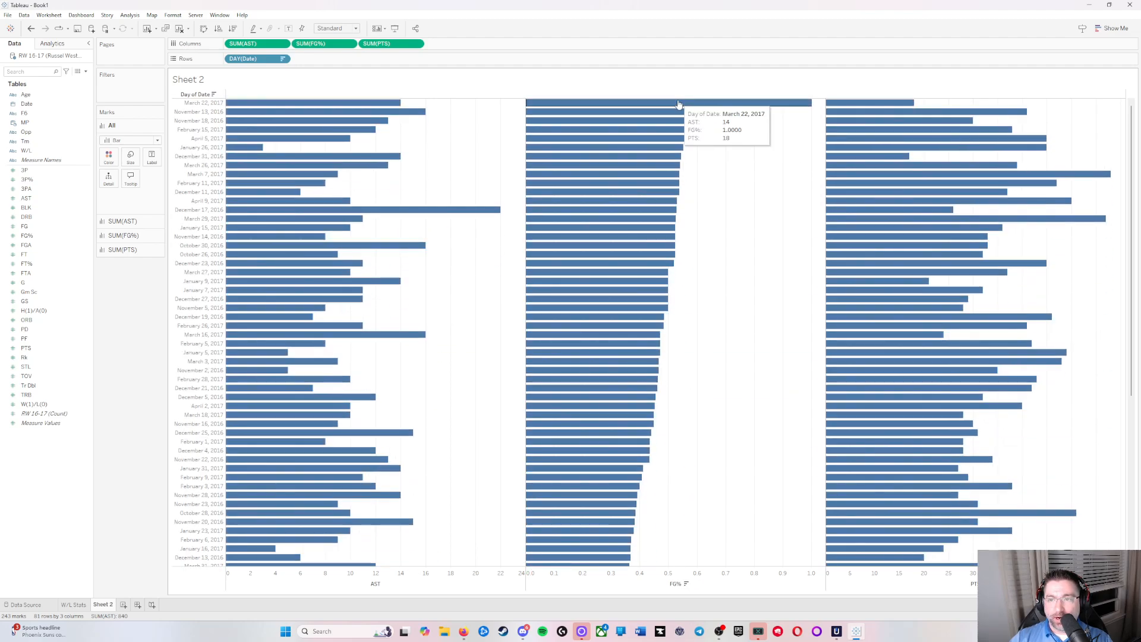
{"action": "left_click", "coordinate": [686, 585]}
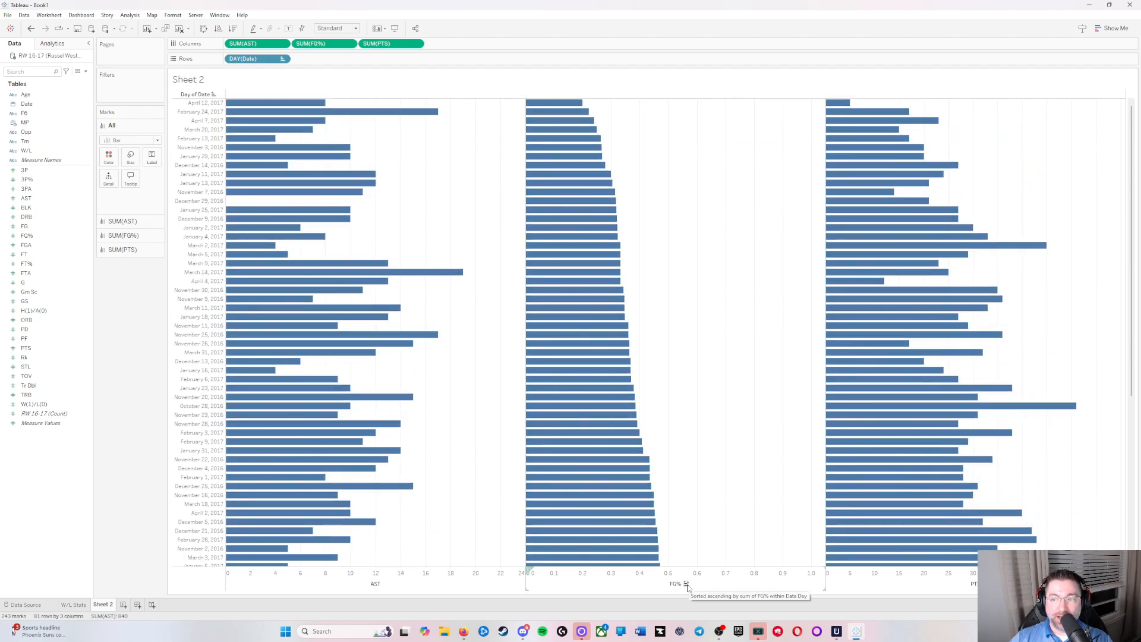
{"action": "left_click", "coordinate": [687, 585]}
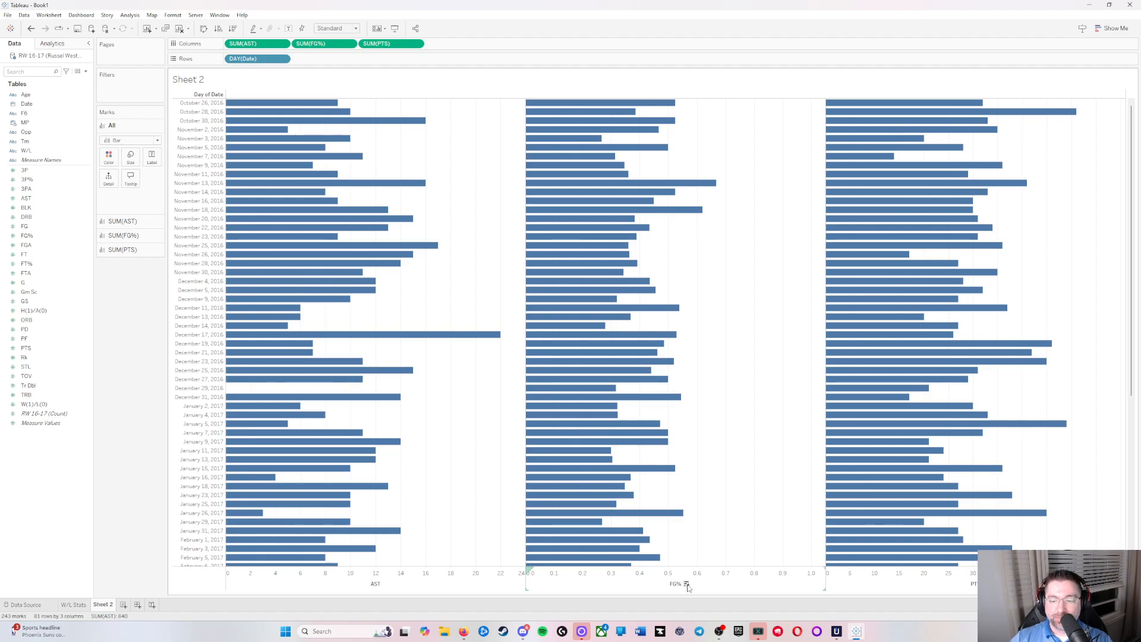
{"action": "left_click", "coordinate": [686, 585]}
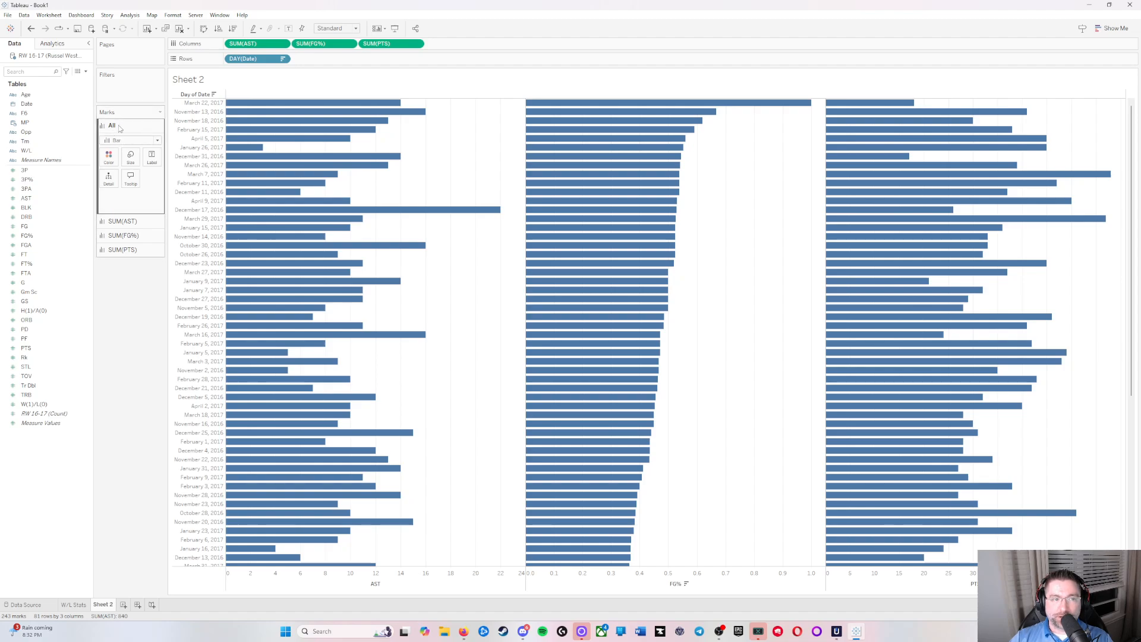
Step: Colour the bars of all three measures by W(1)/L(0) and look through the games from highest to lowest FG%
{"action": "left_click", "coordinate": [148, 221]}
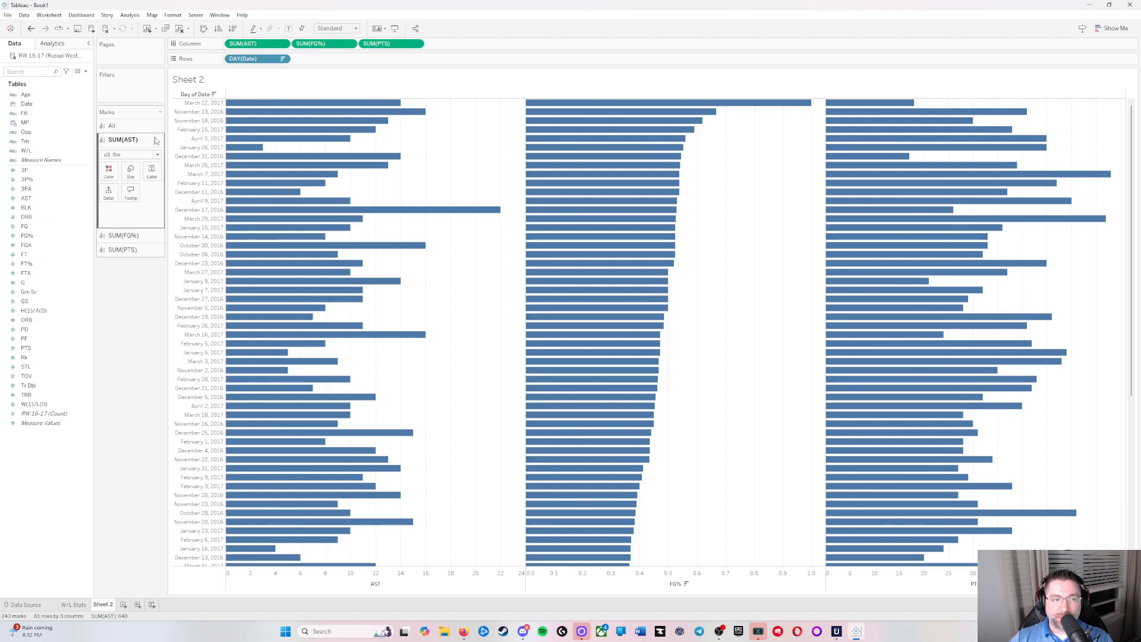
{"action": "left_click", "coordinate": [132, 141]}
{"action": "left_click", "coordinate": [126, 155]}
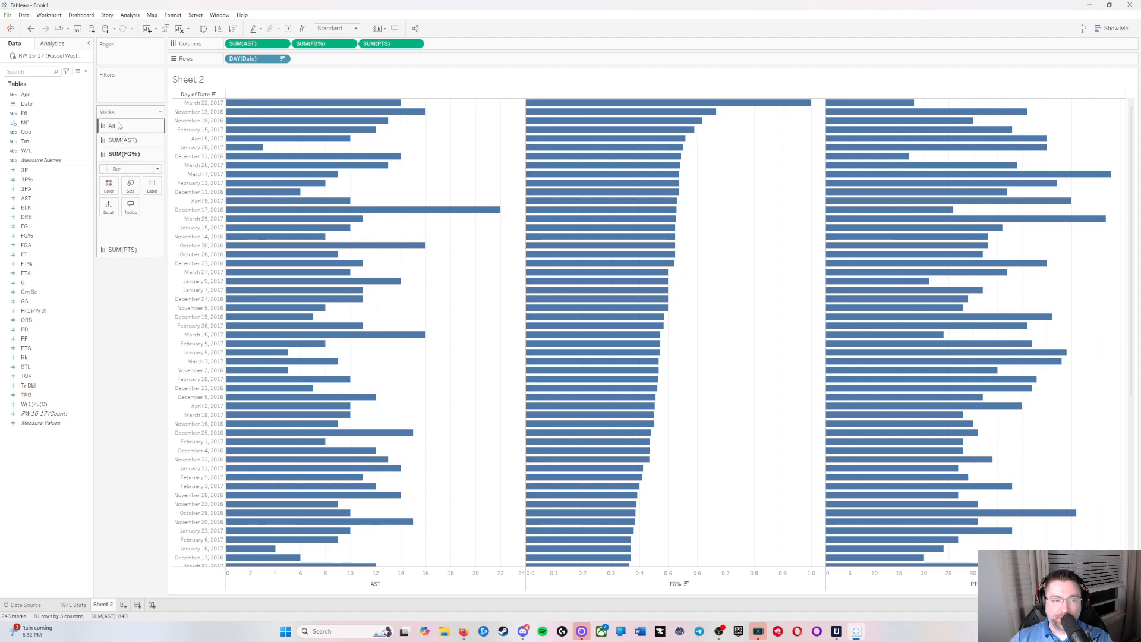
{"action": "left_click", "coordinate": [134, 125]}
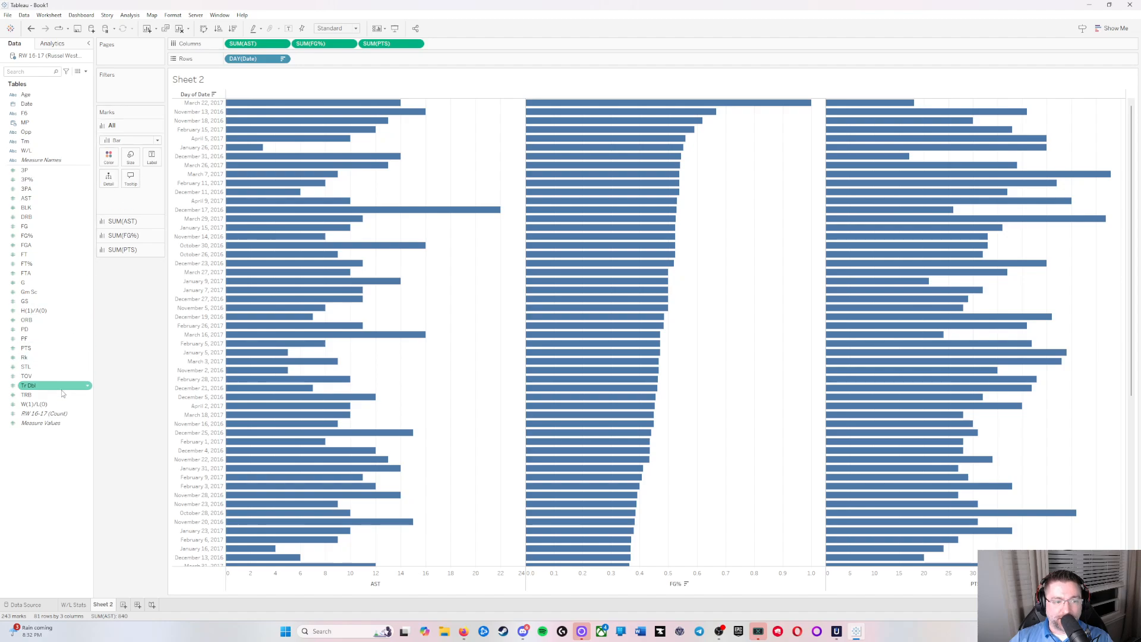
{"action": "left_click_drag", "start_coordinate": [34, 410], "coordinate": [104, 159]}
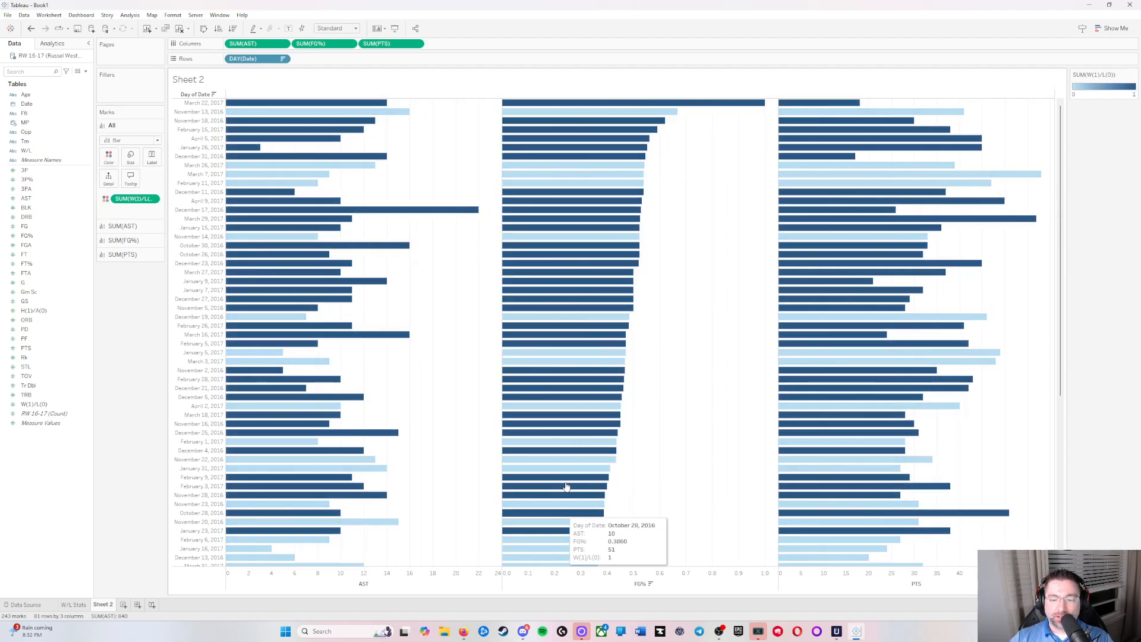
{"action": "scroll", "coordinate": [576, 402], "scroll_direction": "down", "scroll_amount": 5}
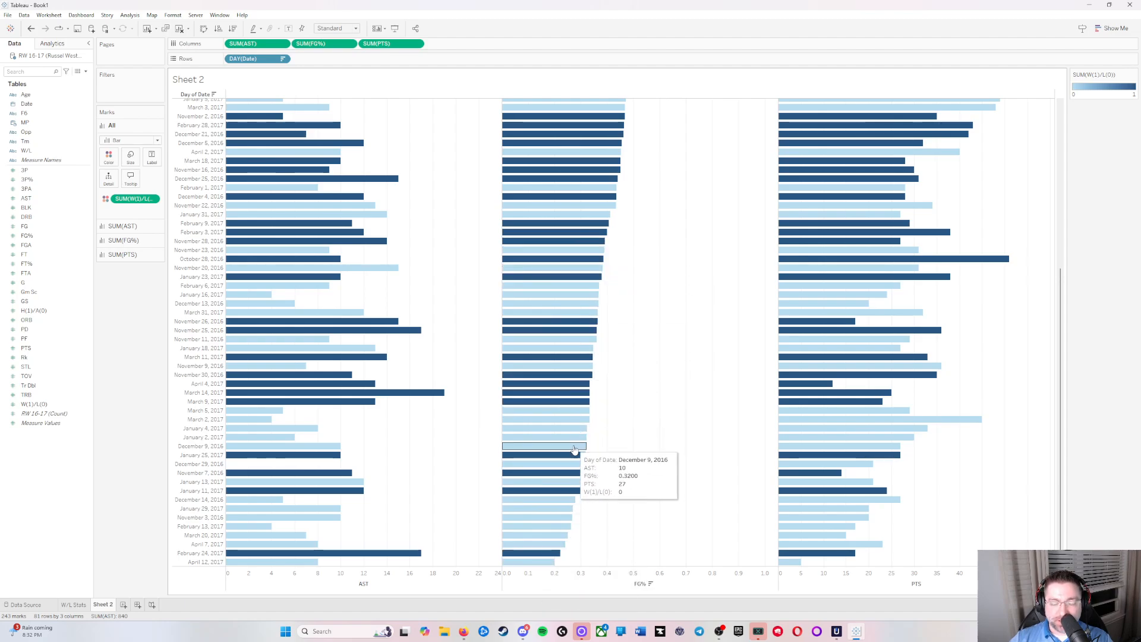
{"action": "scroll", "coordinate": [575, 450], "scroll_direction": "up", "scroll_amount": 5}
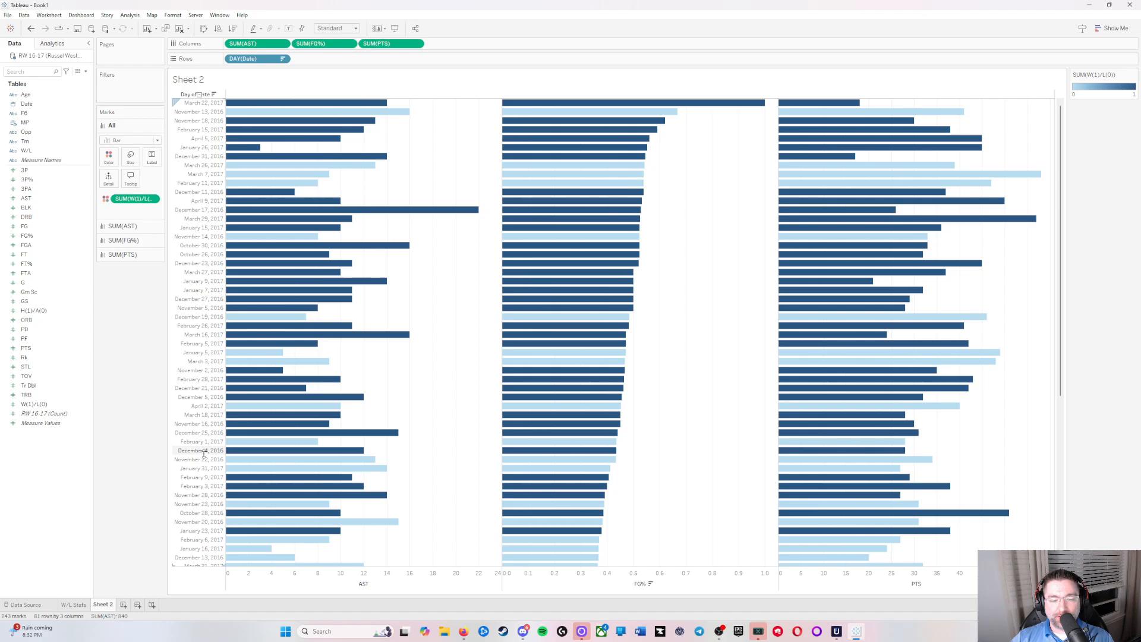
Step: Rename Sheet 2 as Date Stats
{"action": "double_click", "coordinate": [104, 605]}
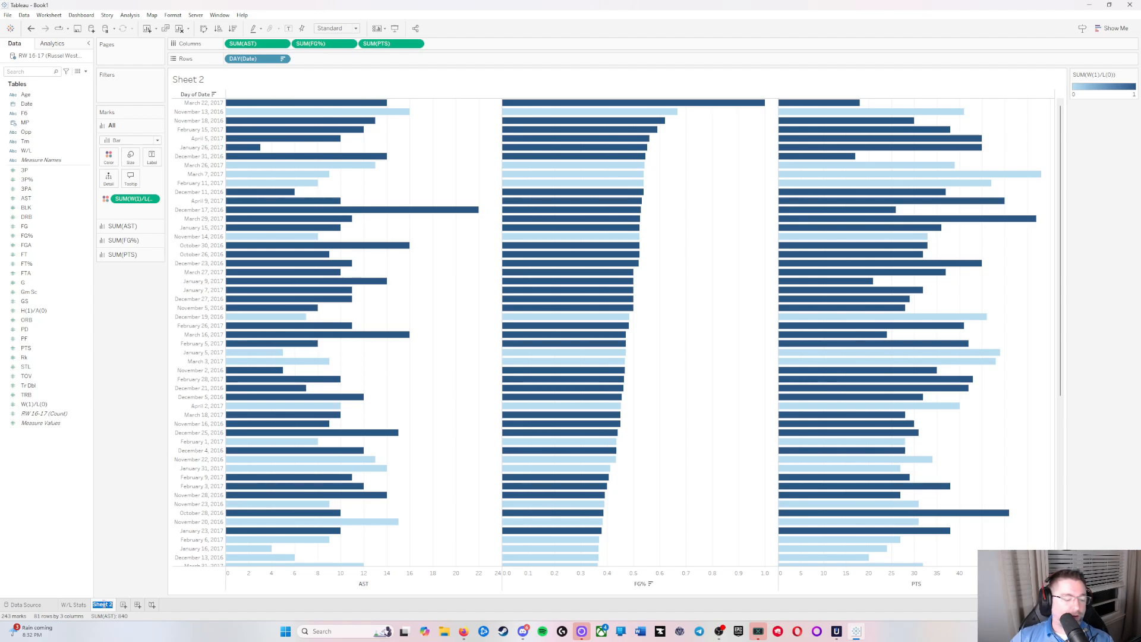
{"action": "type", "text": "Dale Stats"}
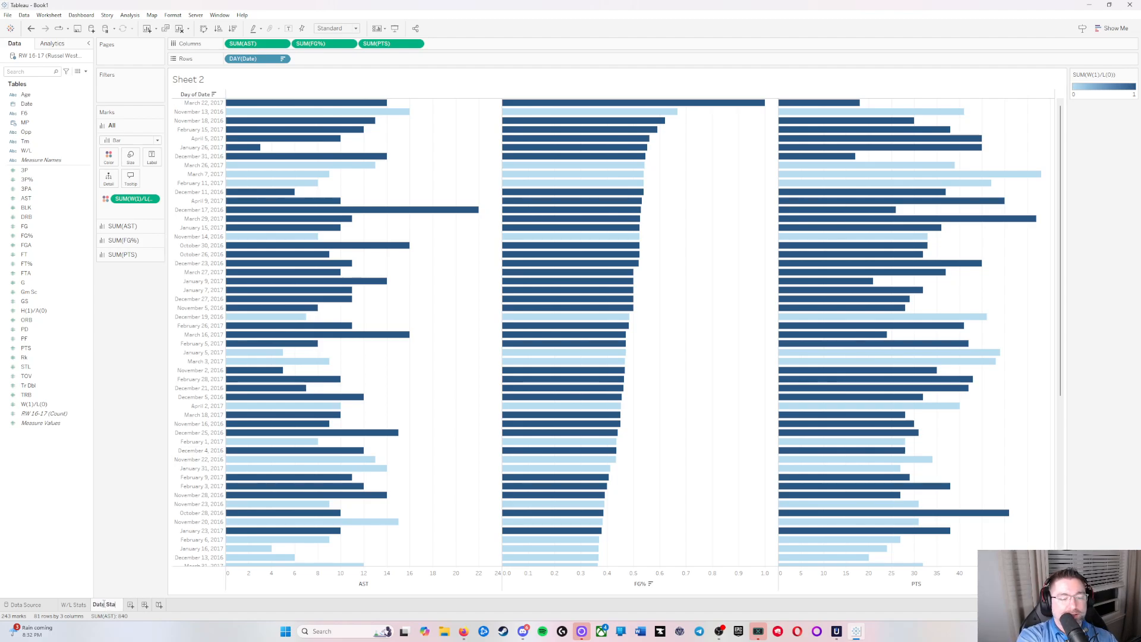
{"action": "key", "text": "Return"}
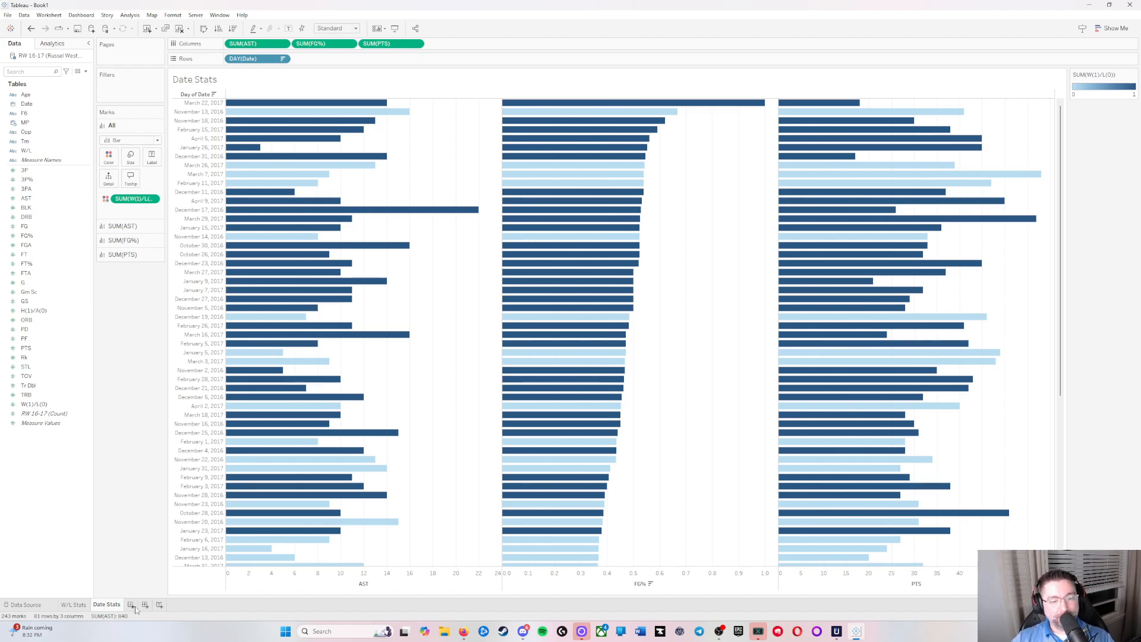
{"action": "left_click", "coordinate": [132, 605]}
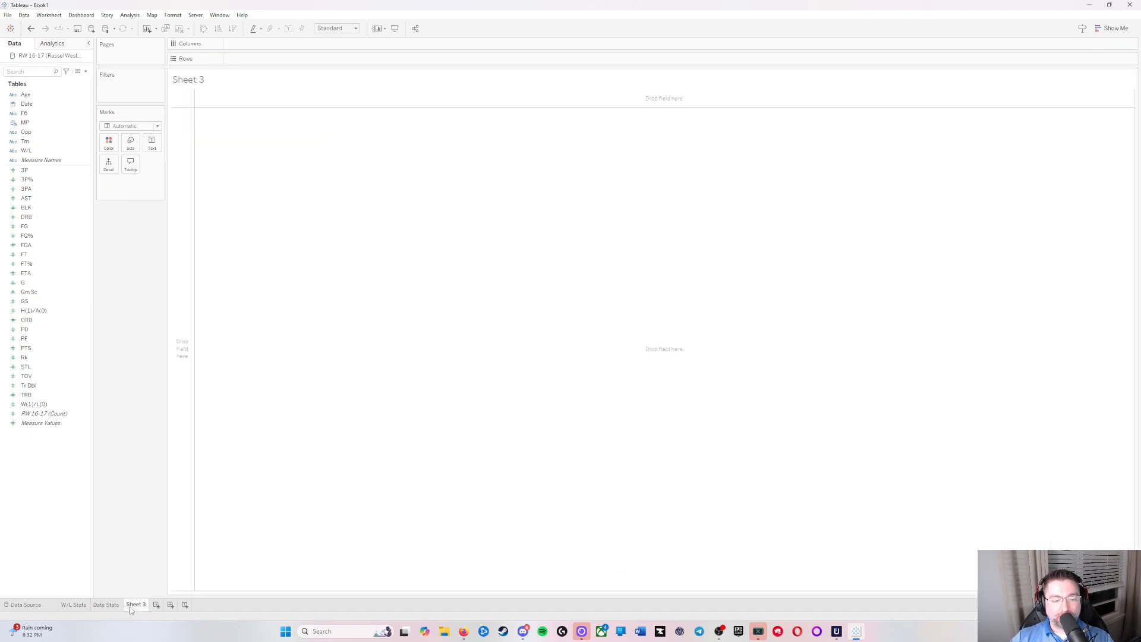
{"action": "right_click", "coordinate": [131, 605]}
{"action": "left_click", "coordinate": [182, 504]}
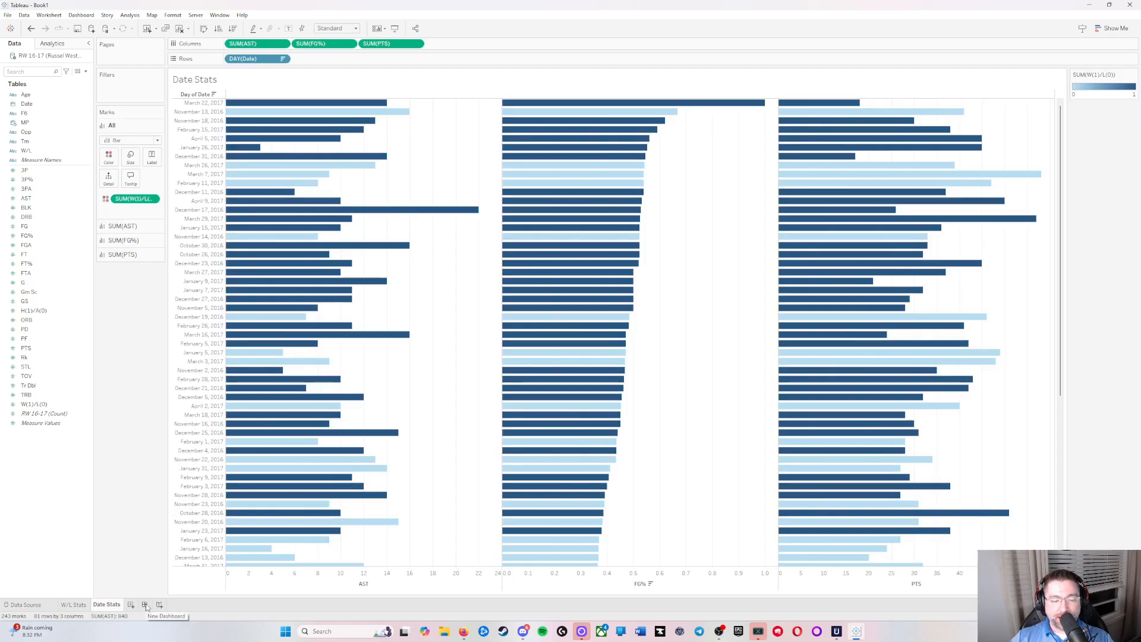
Step: Create a new dashboard and set its size to Automatic
{"action": "left_click", "coordinate": [146, 605]}
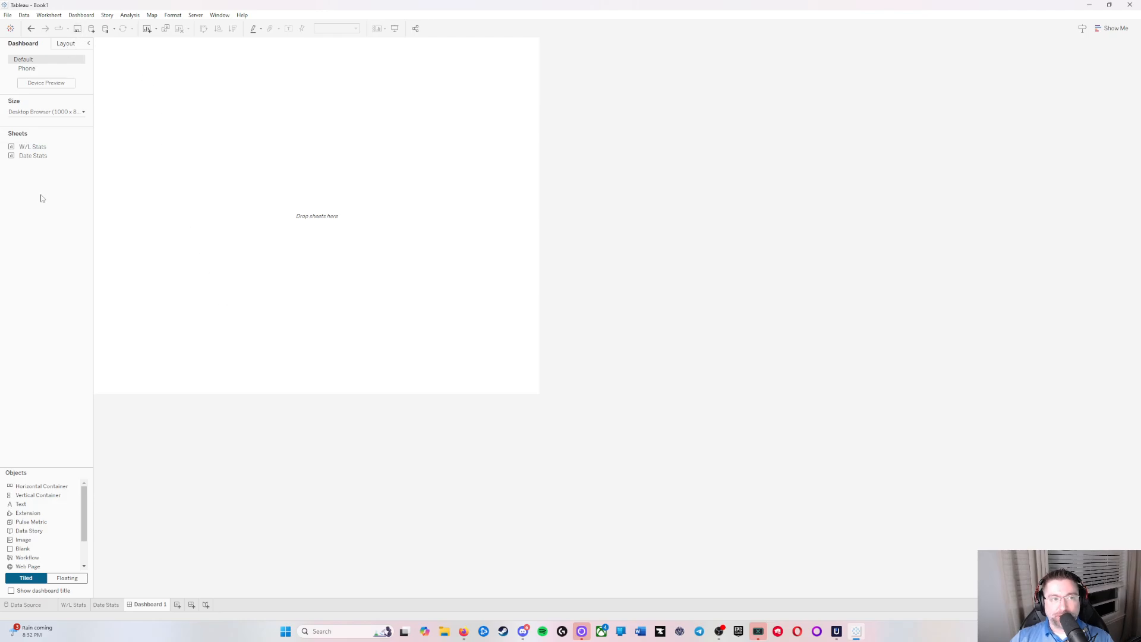
{"action": "mouse_move", "coordinate": [37, 148]}
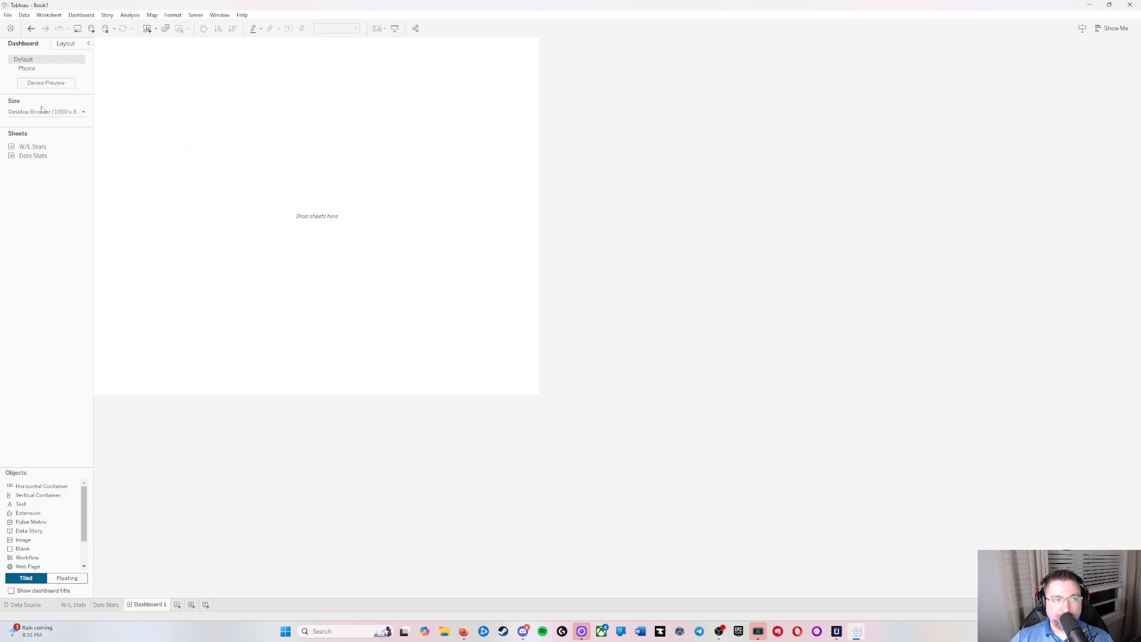
{"action": "left_click", "coordinate": [83, 113]}
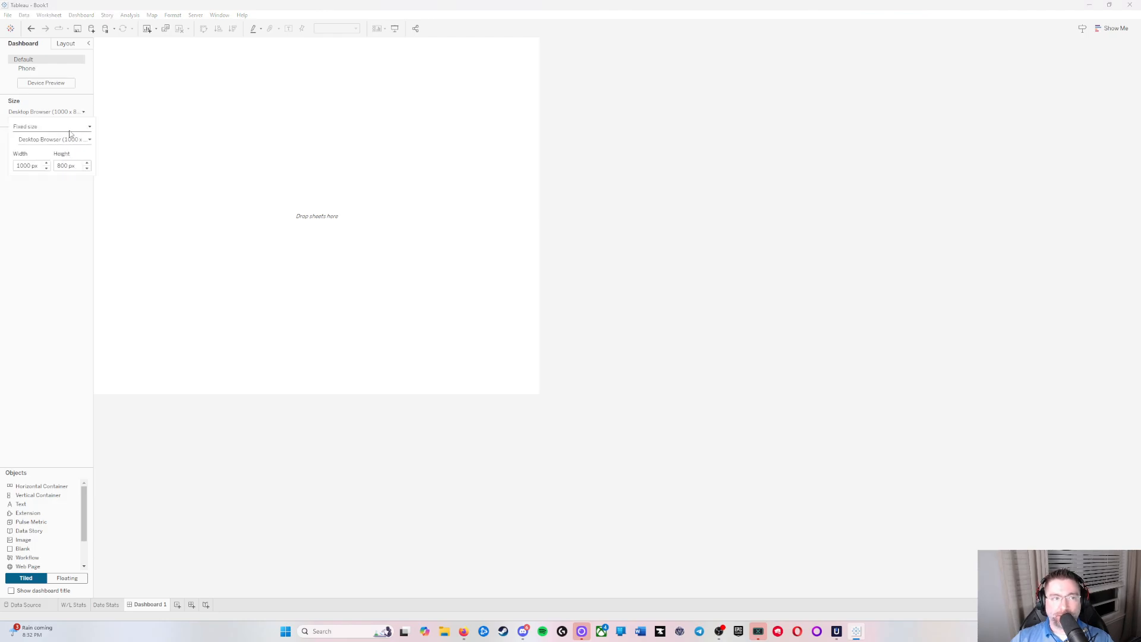
{"action": "left_click", "coordinate": [71, 127]}
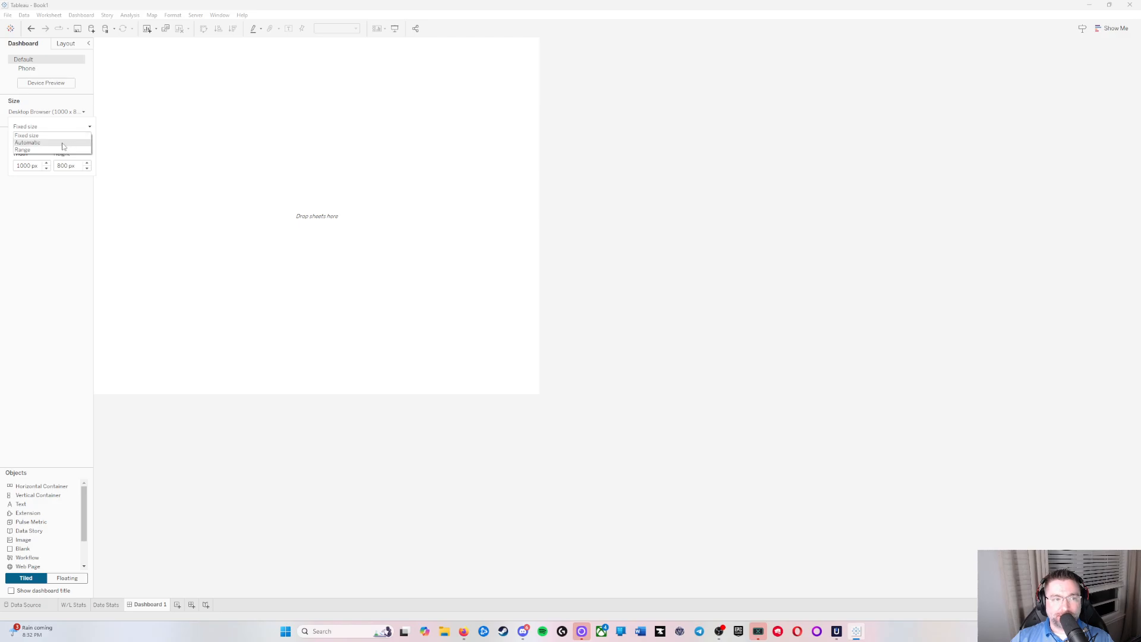
{"action": "left_click", "coordinate": [84, 113]}
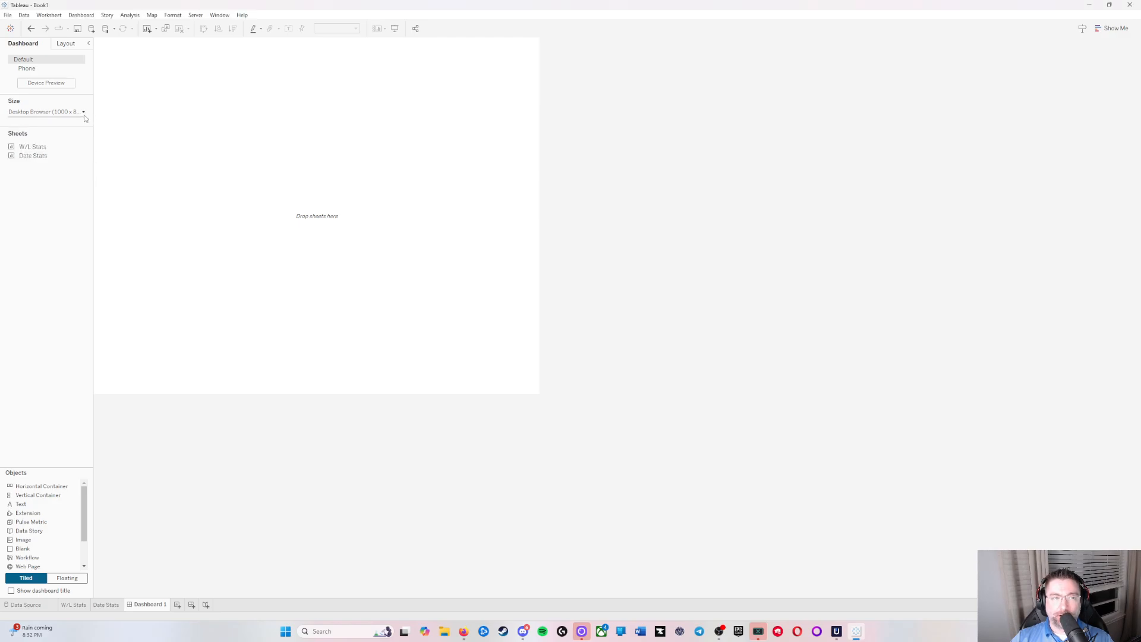
{"action": "left_click", "coordinate": [83, 113]}
{"action": "left_click", "coordinate": [91, 128]}
{"action": "left_click", "coordinate": [70, 146]}
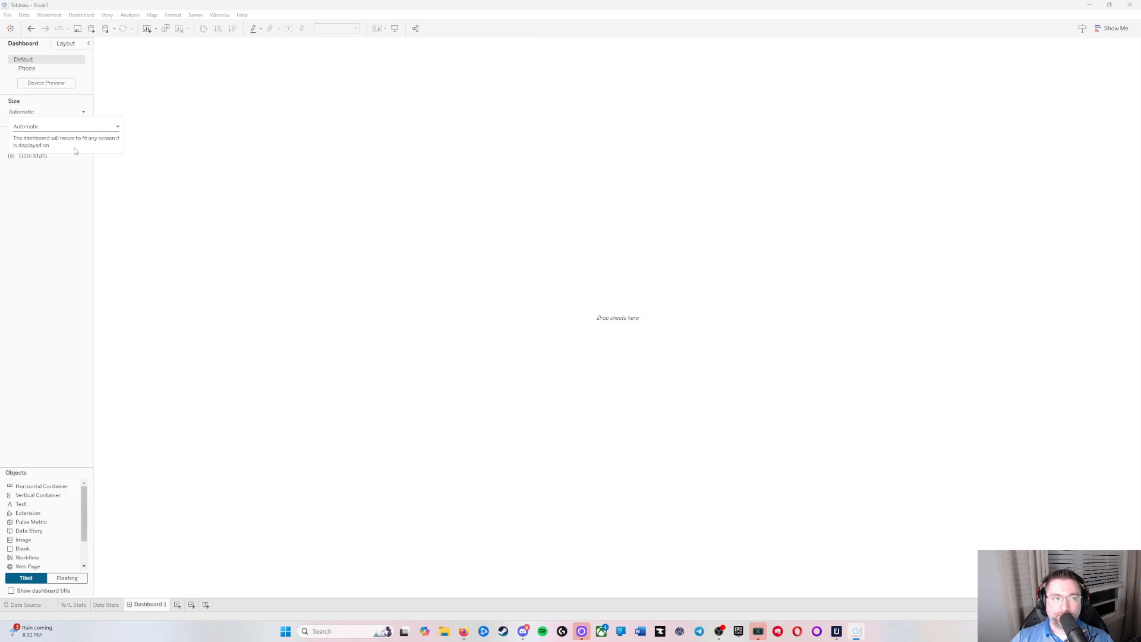
{"action": "left_click", "coordinate": [63, 276]}
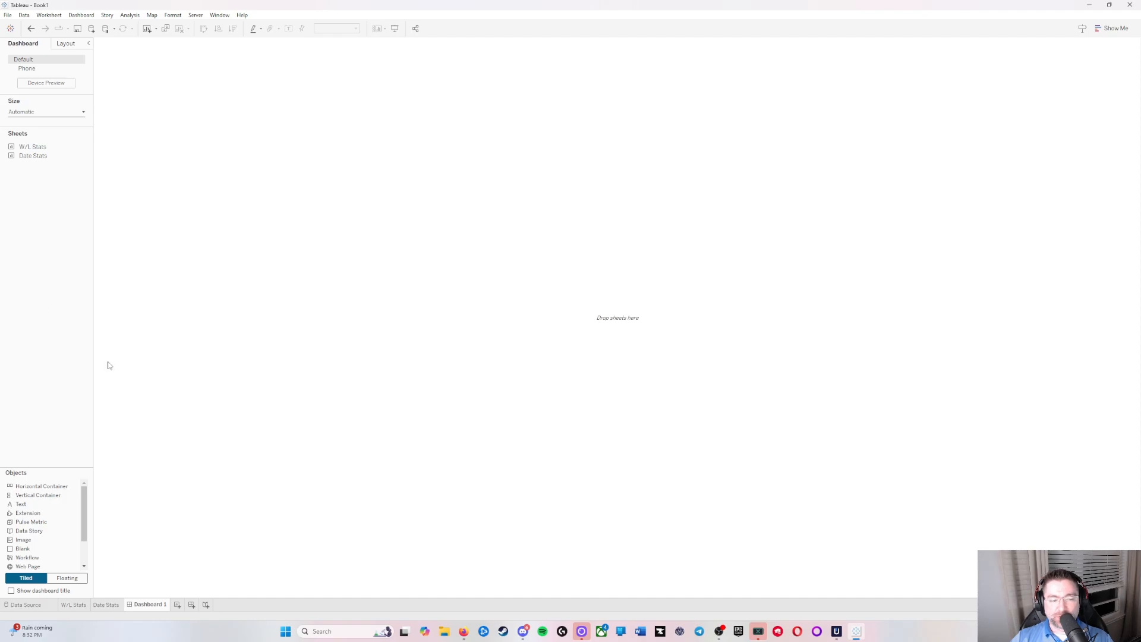
Step: Place the W/L Stats and Date Stats sheets on the dashboard, with Date Stats to the right of W/L Stats
{"action": "mouse_move", "coordinate": [48, 149]}
{"action": "left_click_drag", "start_coordinate": [49, 148], "coordinate": [344, 188]}
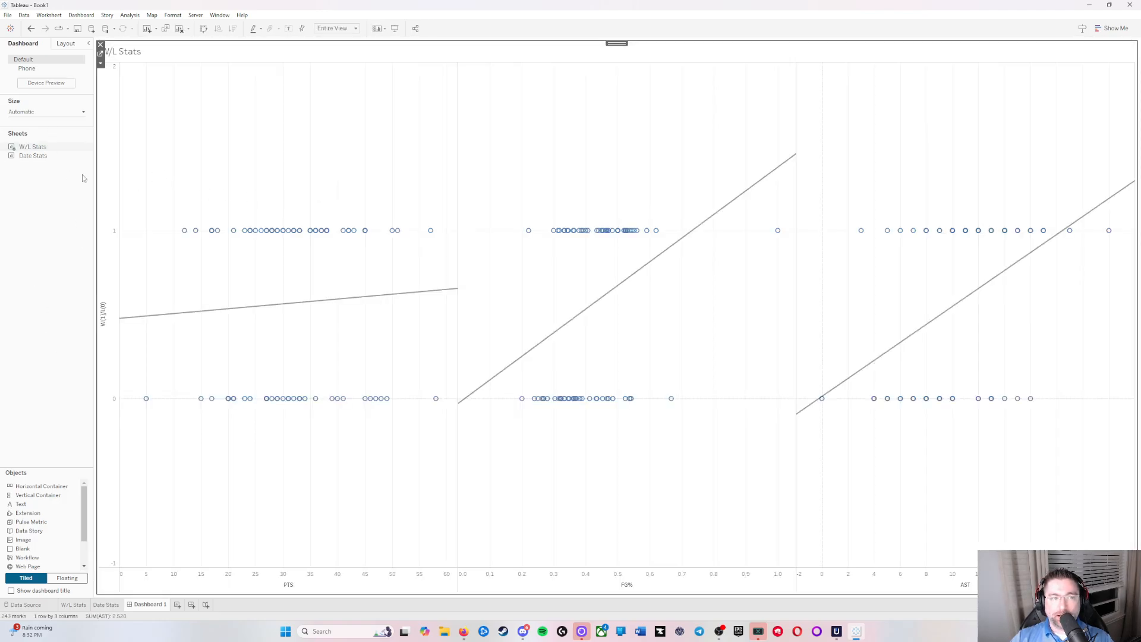
{"action": "mouse_move", "coordinate": [45, 157]}
{"action": "left_mouse_down"}
{"action": "mouse_move", "coordinate": [280, 203]}
{"action": "mouse_move", "coordinate": [651, 120]}
{"action": "mouse_move", "coordinate": [851, 515]}
{"action": "mouse_move", "coordinate": [272, 359]}
{"action": "mouse_move", "coordinate": [728, 182]}
{"action": "mouse_move", "coordinate": [752, 507]}
{"action": "mouse_move", "coordinate": [349, 349]}
{"action": "mouse_move", "coordinate": [688, 204]}
{"action": "mouse_move", "coordinate": [613, 495]}
{"action": "mouse_move", "coordinate": [286, 329]}
{"action": "left_mouse_up"}
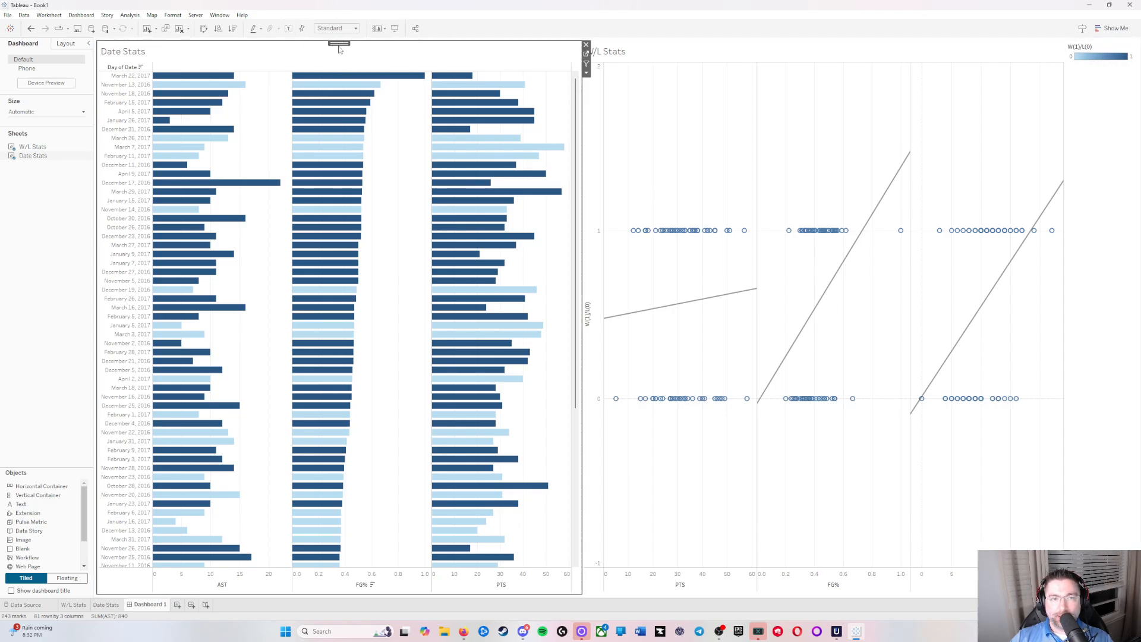
{"action": "mouse_move", "coordinate": [337, 43]}
{"action": "left_mouse_down"}
{"action": "mouse_move", "coordinate": [836, 60]}
{"action": "mouse_move", "coordinate": [1031, 258]}
{"action": "mouse_move", "coordinate": [1048, 259]}
{"action": "left_mouse_up"}
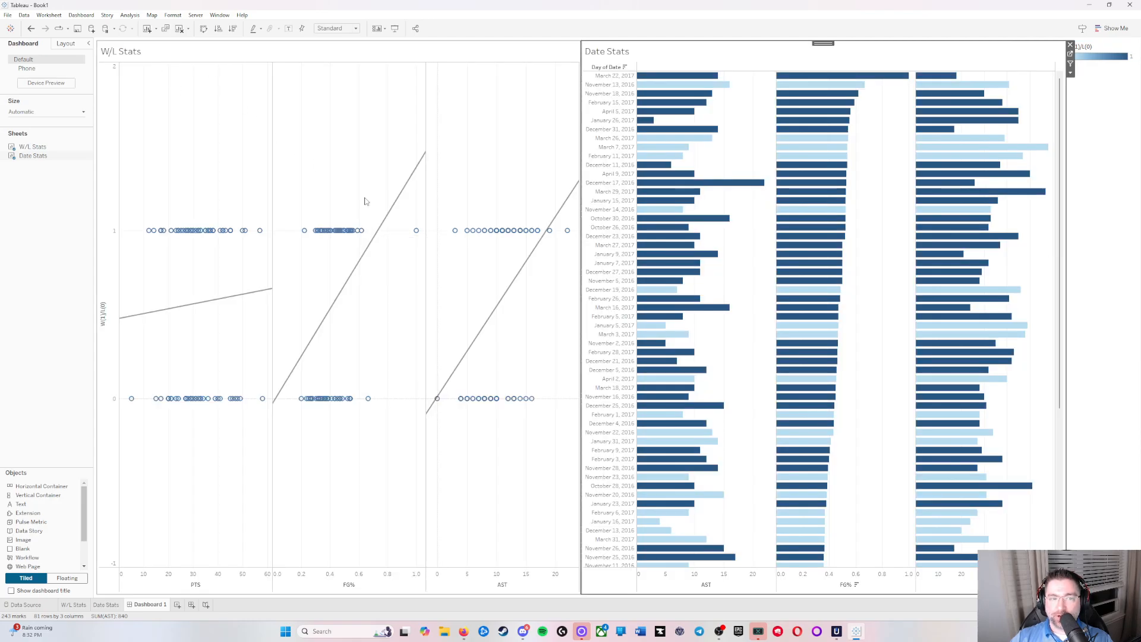
{"action": "left_click", "coordinate": [1127, 221]}
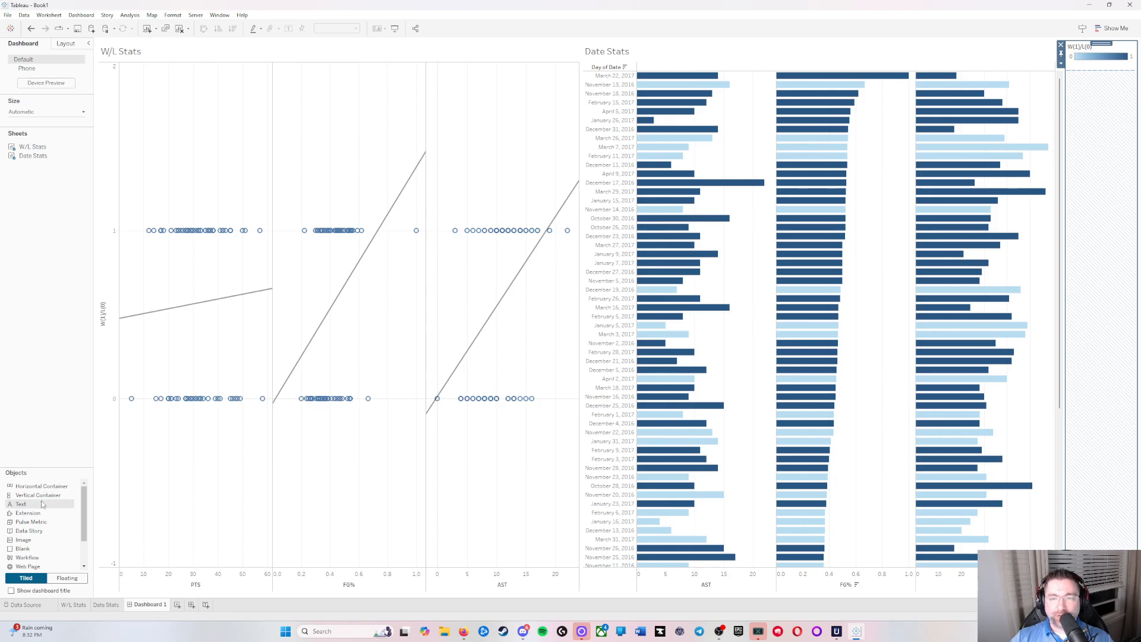
Step: Add a text object across the top of the dashboard with its text formatted as 24 pt, bold and centred
{"action": "left_click_drag", "start_coordinate": [30, 507], "coordinate": [573, 51]}
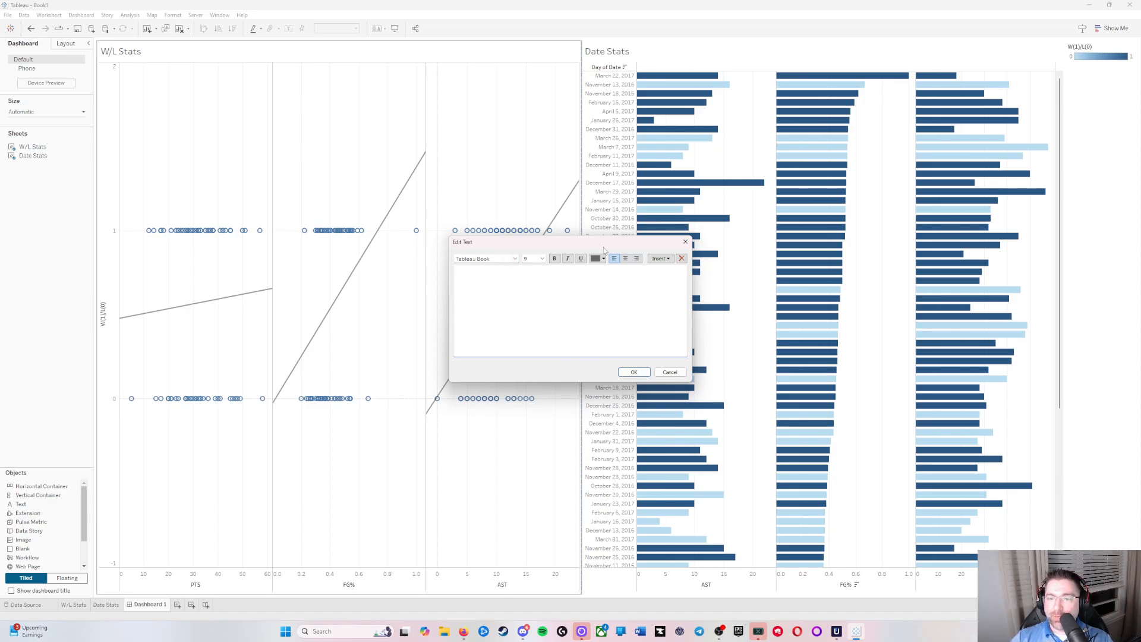
{"action": "left_click", "coordinate": [515, 259]}
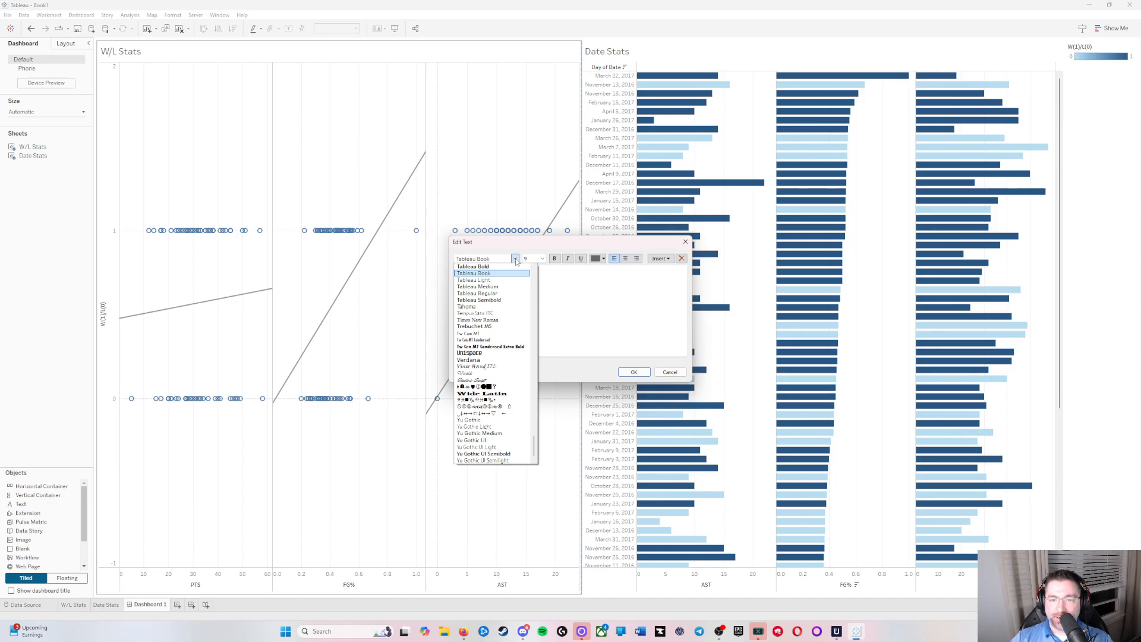
{"action": "left_click", "coordinate": [516, 259]}
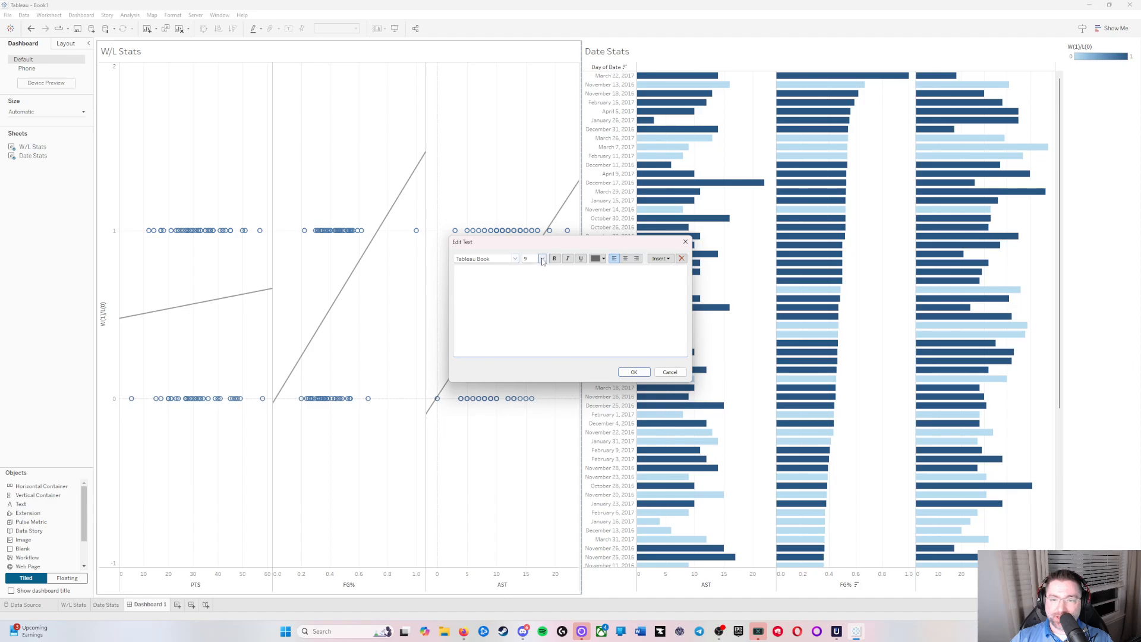
{"action": "left_click", "coordinate": [542, 259]}
{"action": "left_click", "coordinate": [537, 330]}
{"action": "left_click", "coordinate": [554, 258]}
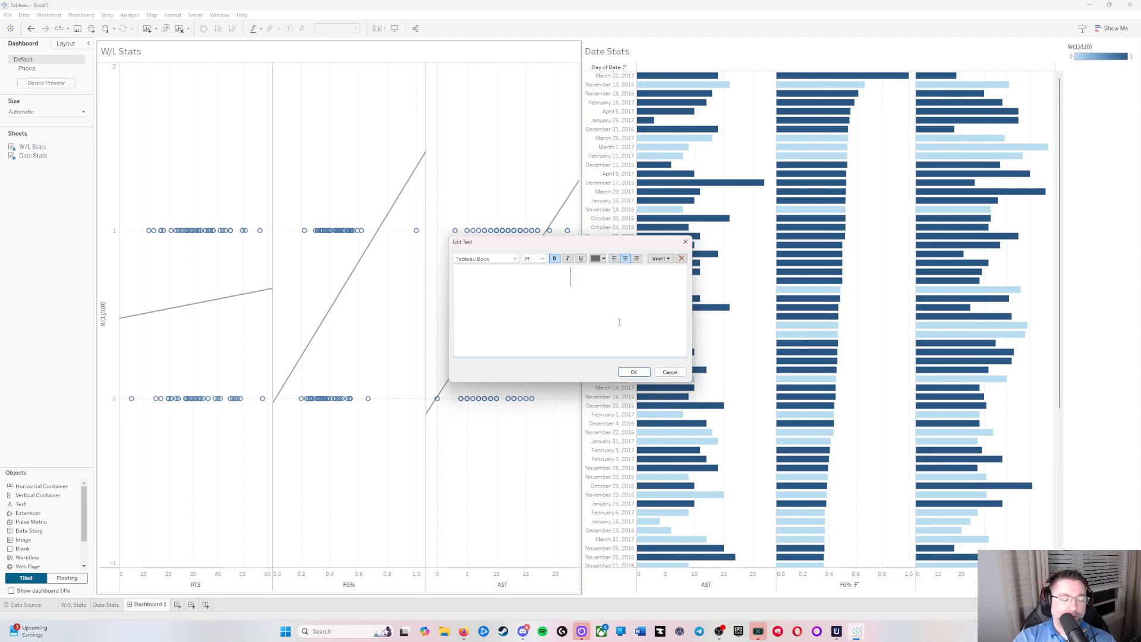
Step: Enter "Russ Westbrook 2016 - 2017 Stats" as the dashboard title text
{"action": "type", "text": "W"}
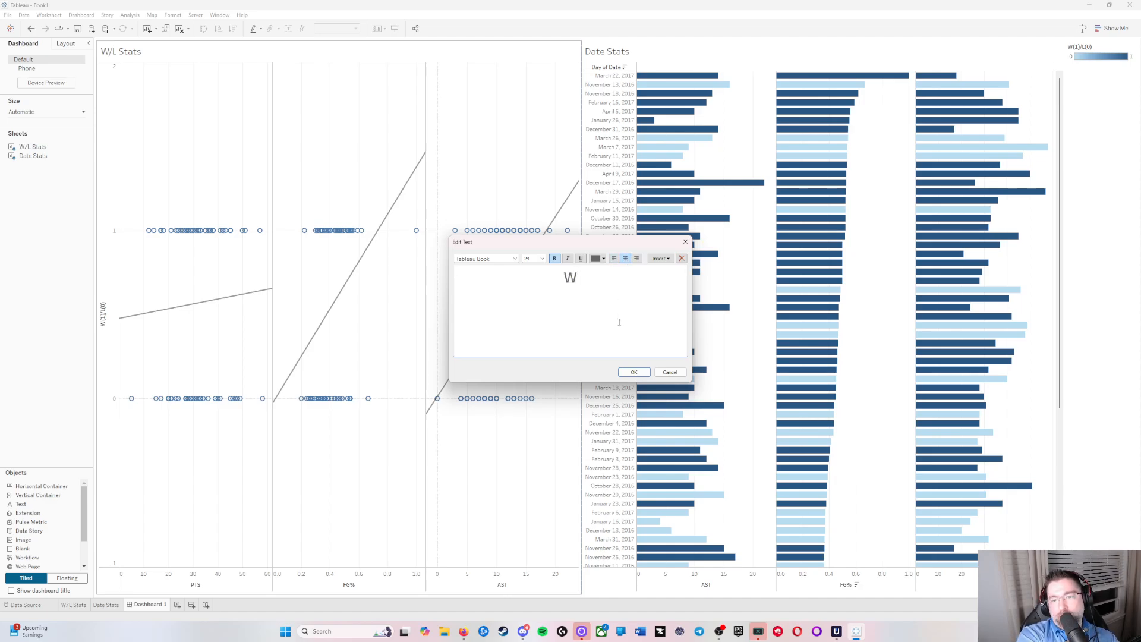
{"action": "key", "text": "BackSpace"}
{"action": "type", "text": "Russ"}
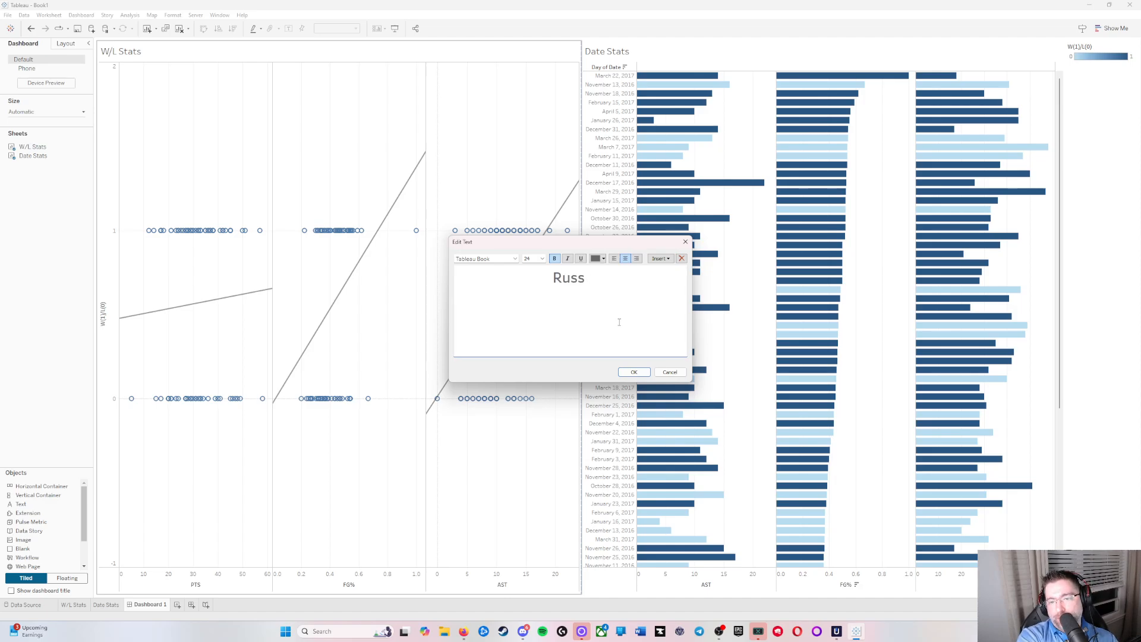
{"action": "type", "text": " Westbrook 2"}
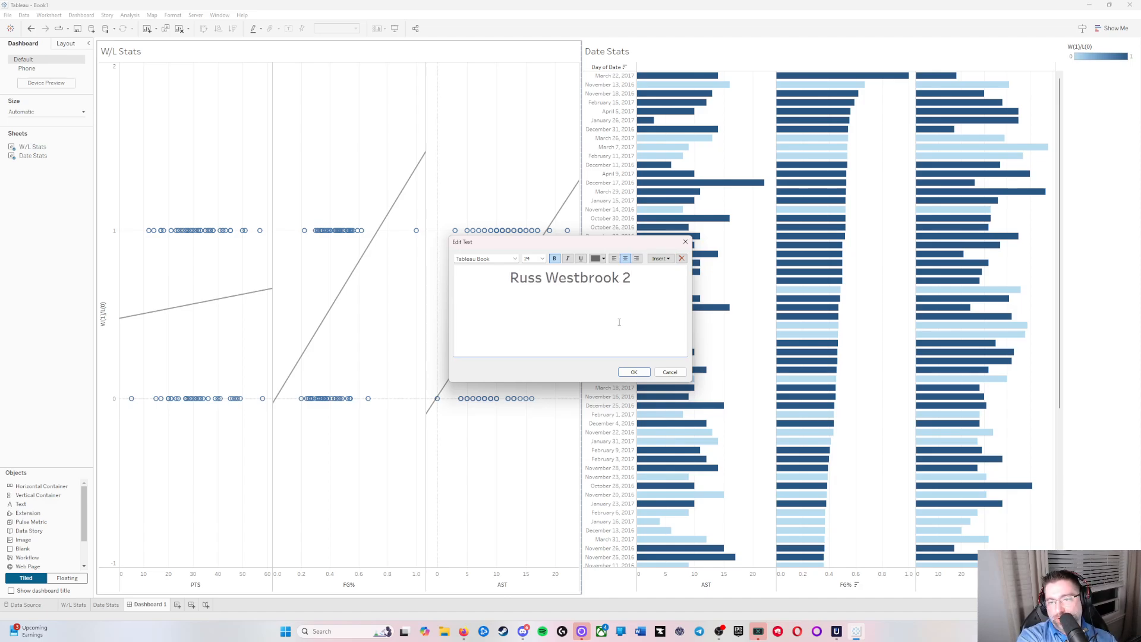
{"action": "type", "text": "016"}
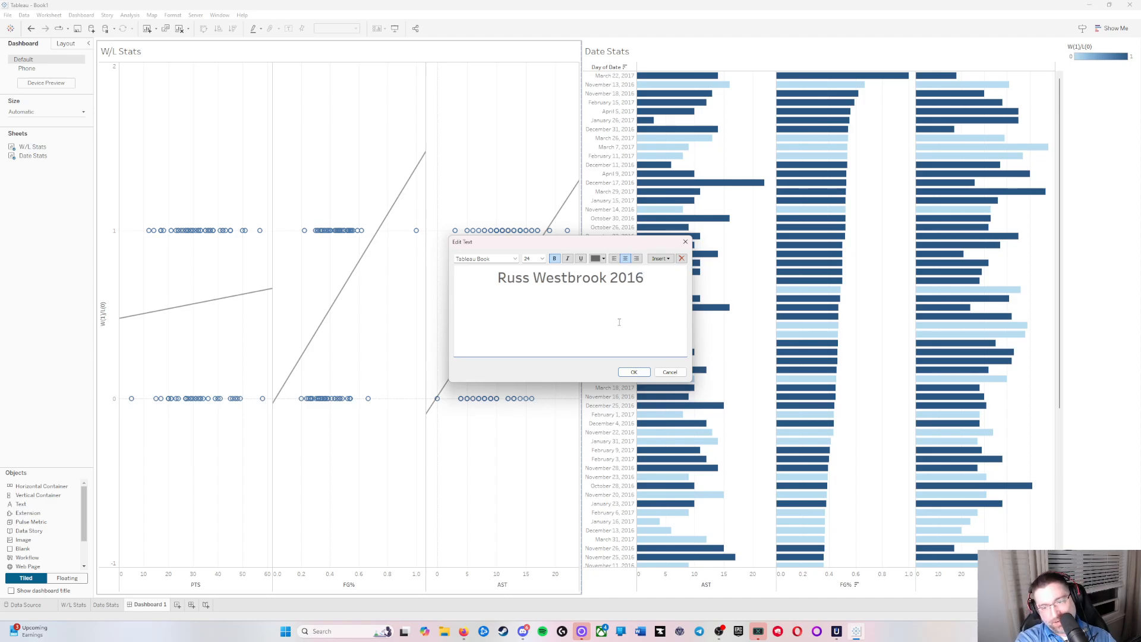
{"action": "type", "text": " - 2017"}
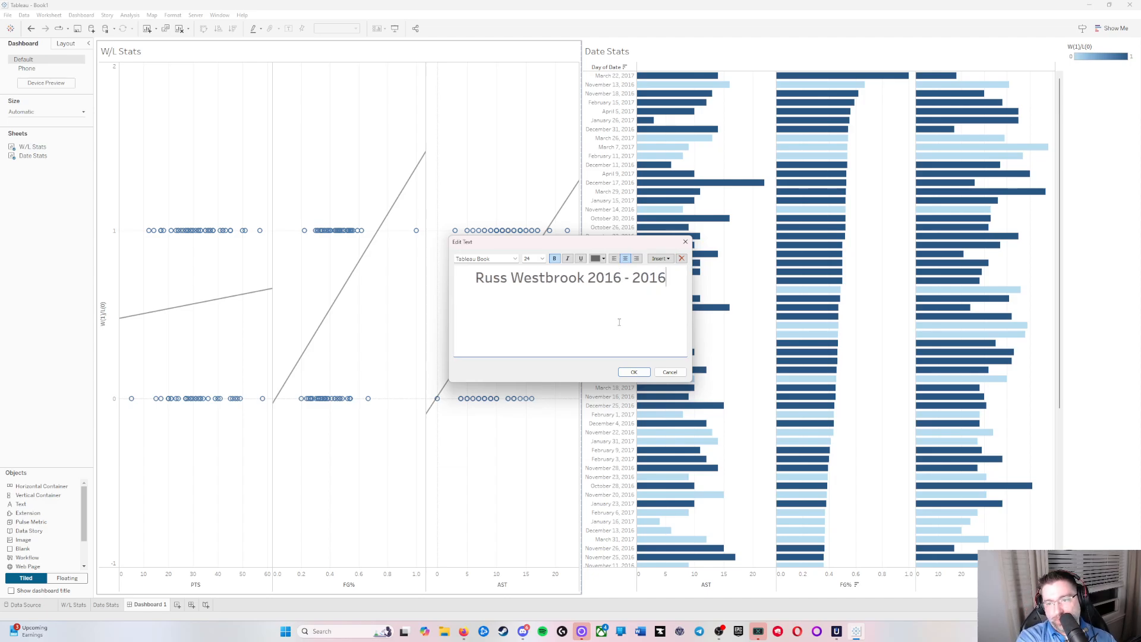
{"action": "type", "text": " Stats"}
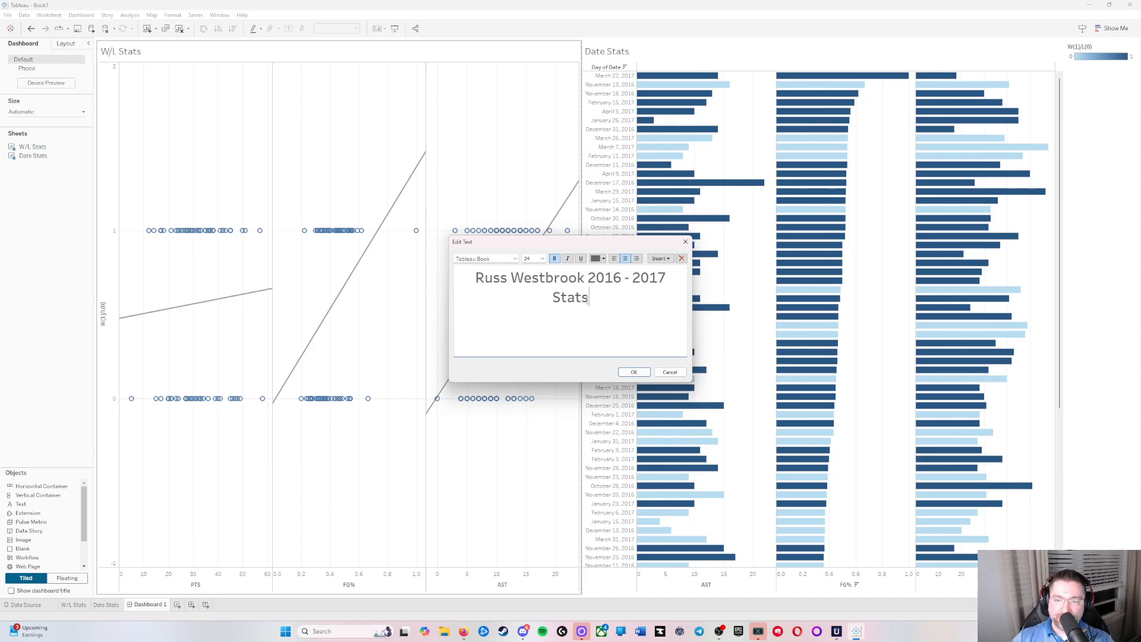
Step: Apply font size 24 to the whole title and shrink the title area to a narrow band above the sheets
{"action": "left_click_drag", "start_coordinate": [589, 298], "coordinate": [464, 286]}
{"action": "left_click", "coordinate": [543, 259]}
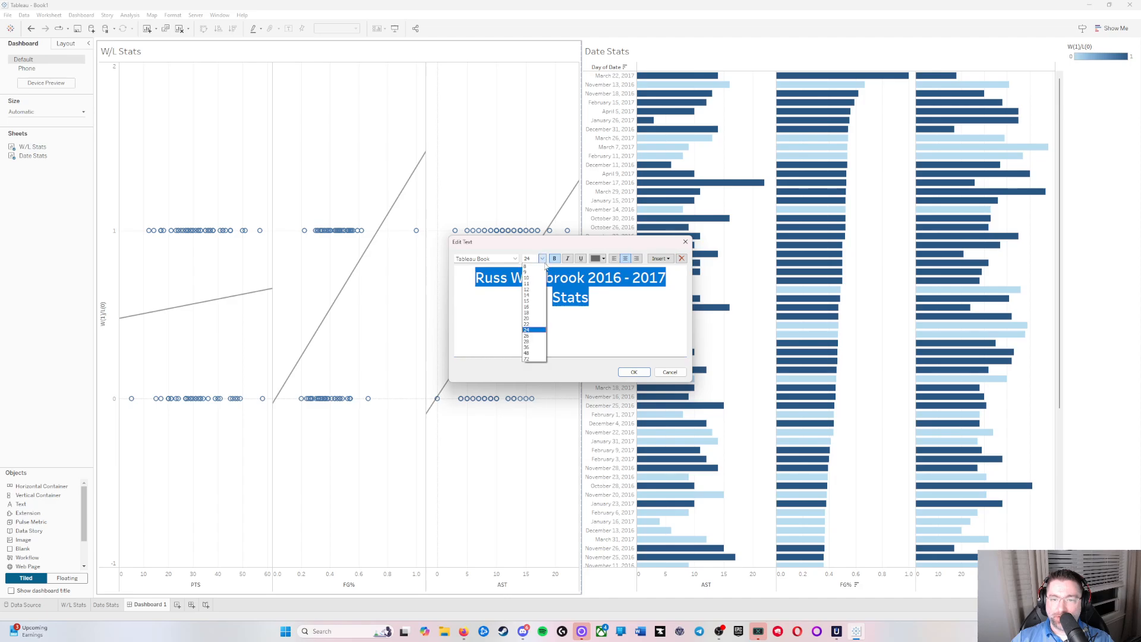
{"action": "left_click", "coordinate": [535, 332]}
{"action": "left_click", "coordinate": [608, 341]}
{"action": "left_click", "coordinate": [633, 374]}
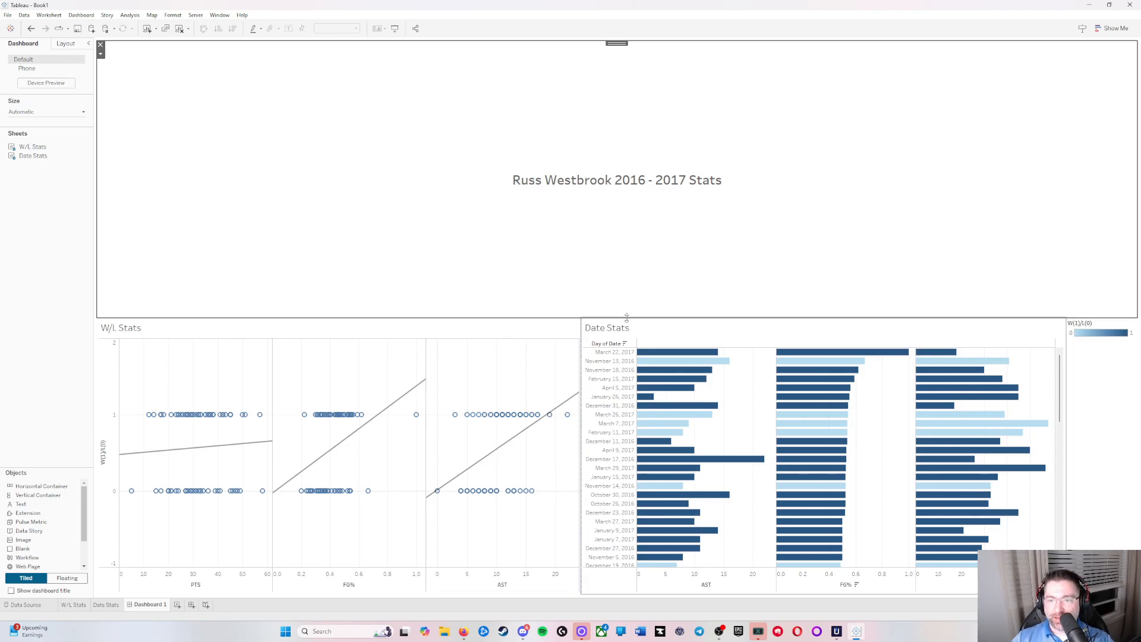
{"action": "left_click_drag", "start_coordinate": [619, 316], "coordinate": [615, 96]}
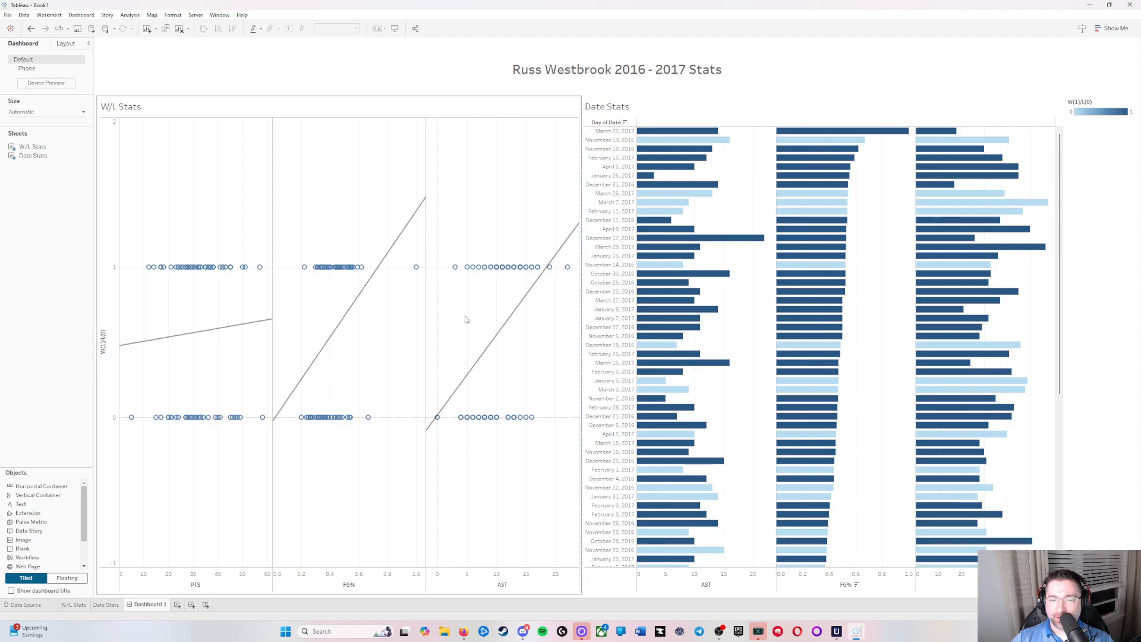
Step: Place a web page object on the dashboard to the left of the W/L Stats sheet
{"action": "left_click", "coordinate": [454, 383]}
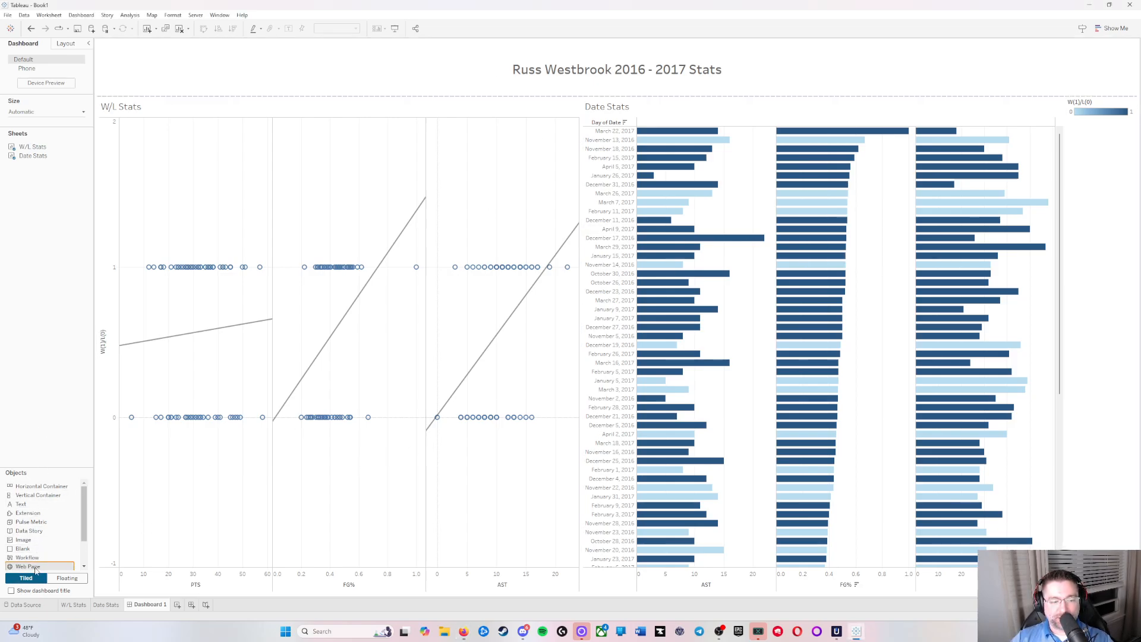
{"action": "left_click_drag", "start_coordinate": [38, 567], "coordinate": [147, 403]}
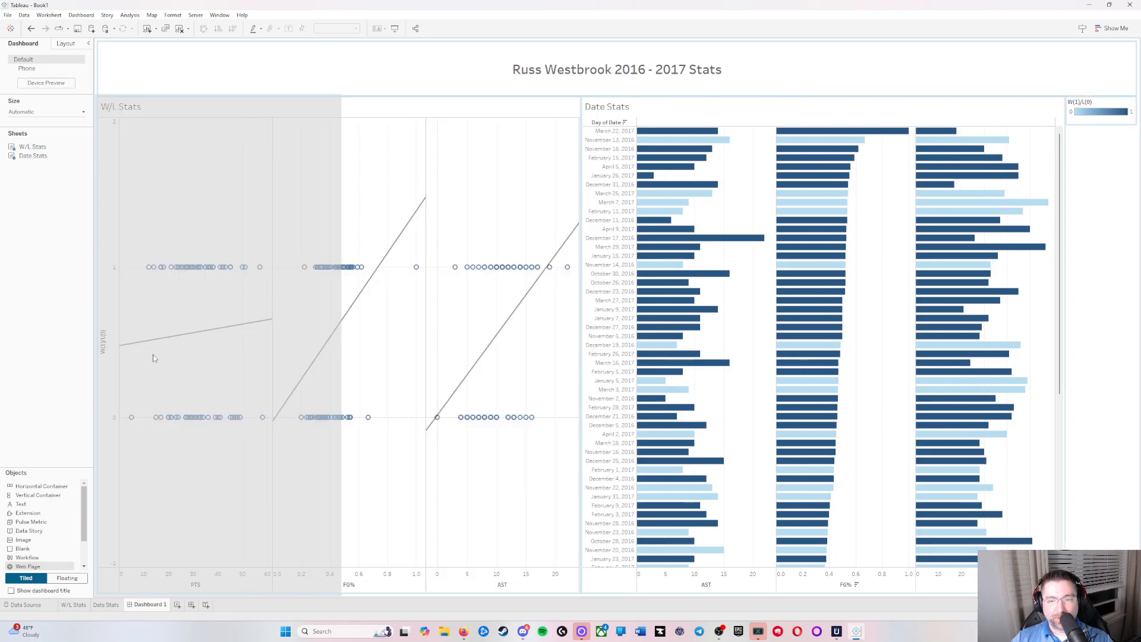
{"action": "left_click_drag", "start_coordinate": [153, 358], "coordinate": [168, 341]}
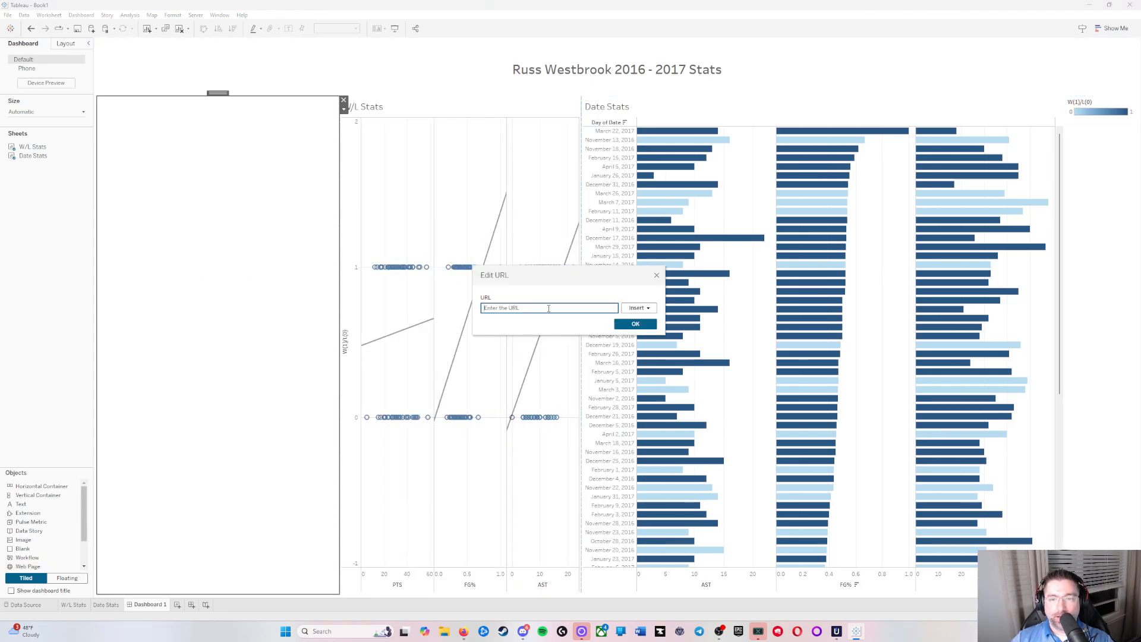
Step: Switch to the browser and copy the address of the Basketball Reference page with Russell Westbrook's 2016-17 game log
{"action": "left_click_drag", "start_coordinate": [0, 279], "coordinate": [450, 3]}
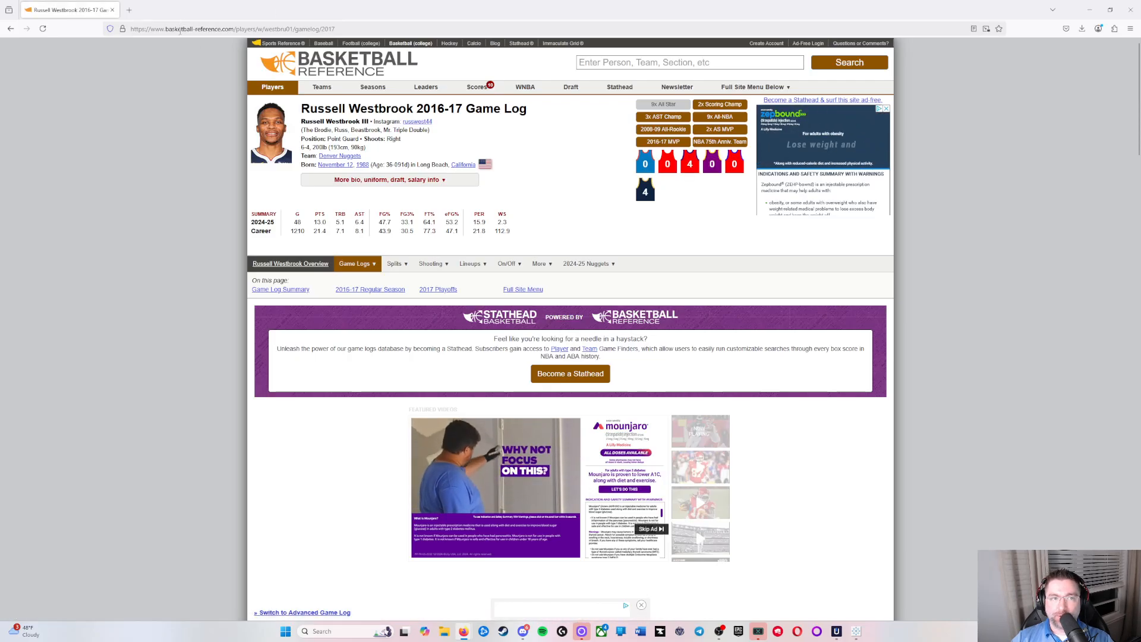
{"action": "left_click", "coordinate": [255, 28]}
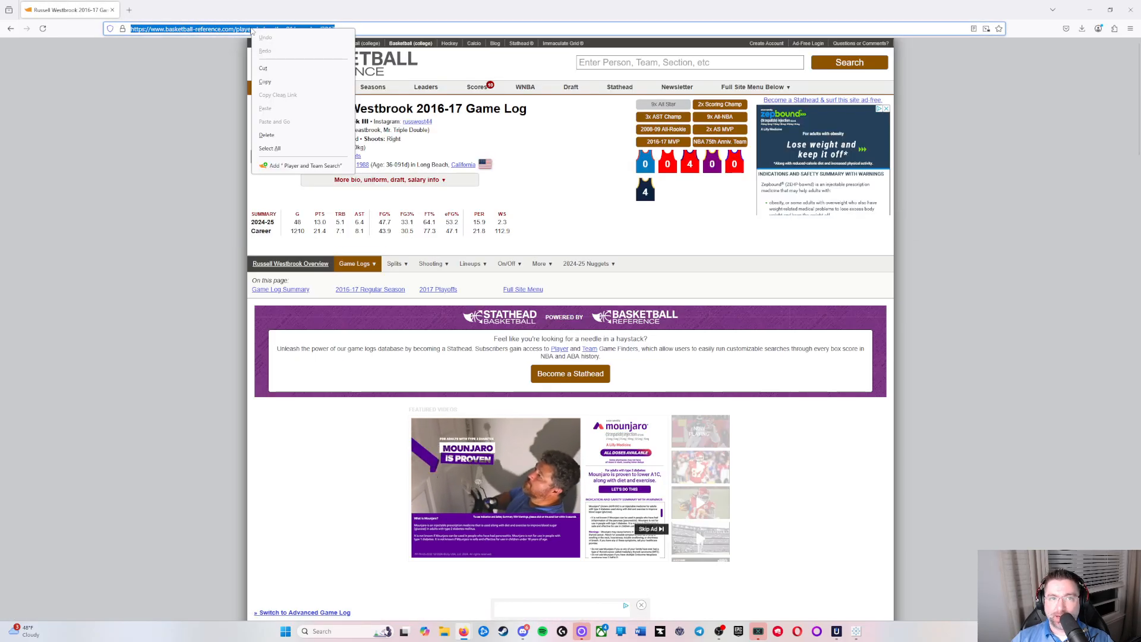
{"action": "right_click", "coordinate": [256, 27]}
{"action": "left_click", "coordinate": [271, 79]}
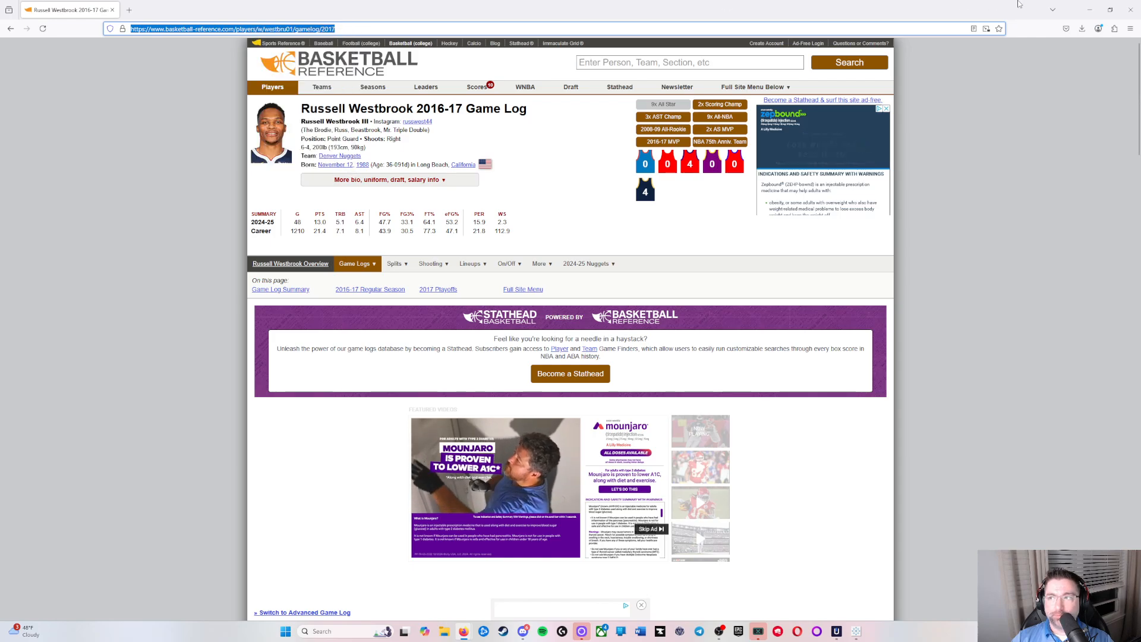
Step: Return to Tableau and set the web page object's URL to the copied game log address
{"action": "key", "text": "alt+Tab"}
{"action": "left_click", "coordinate": [519, 307]}
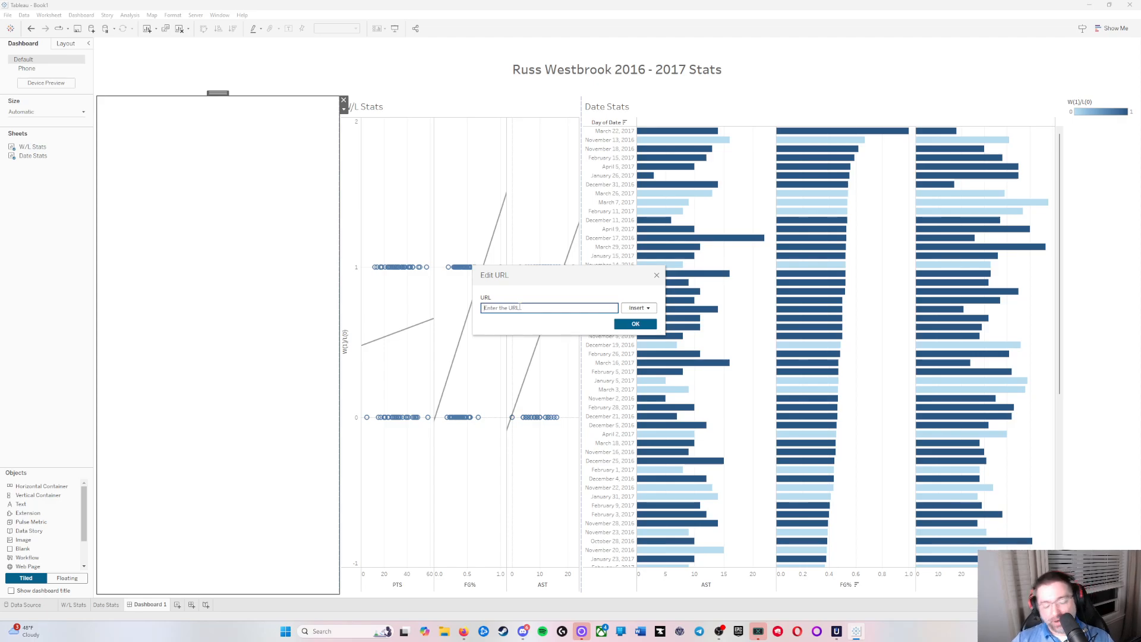
{"action": "key", "text": "ctrl+v"}
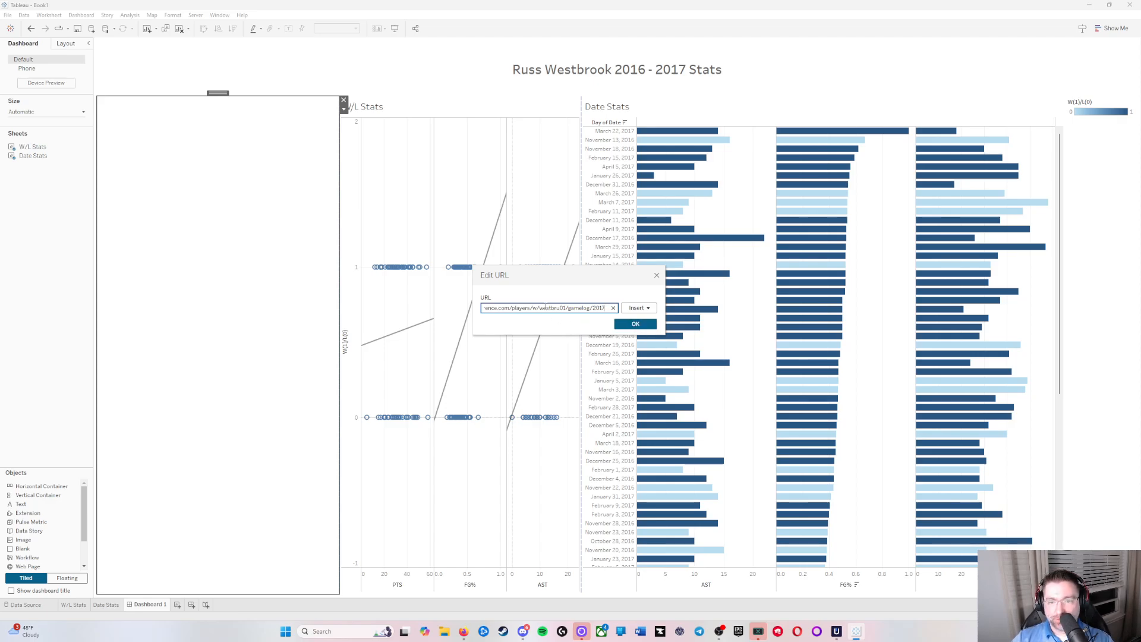
{"action": "left_click", "coordinate": [636, 323]}
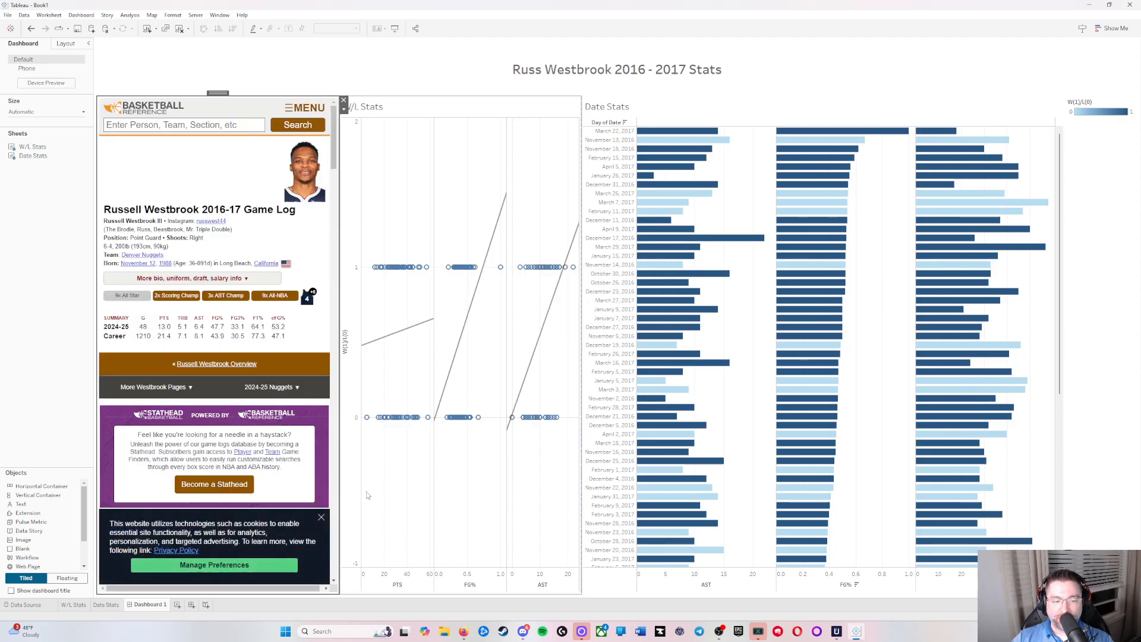
Step: Dismiss the cookie notice in the embedded page and widen the W/L Stats sheet by narrowing Date Stats
{"action": "left_click", "coordinate": [322, 517]}
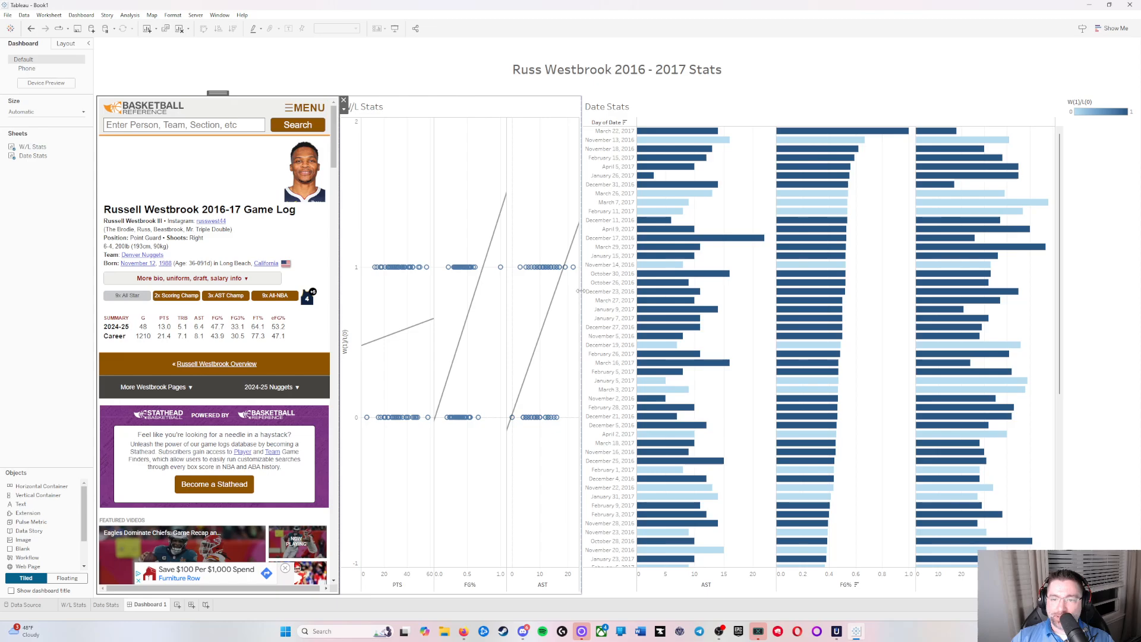
{"action": "left_click_drag", "start_coordinate": [582, 291], "coordinate": [778, 291]}
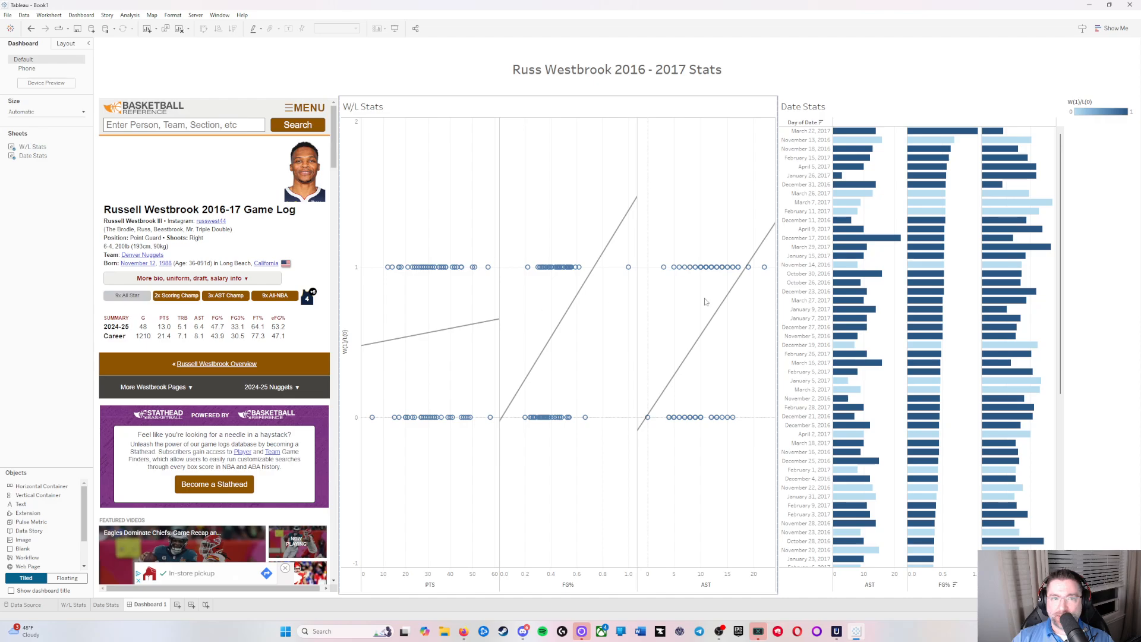
{"action": "mouse_move", "coordinate": [728, 302]}
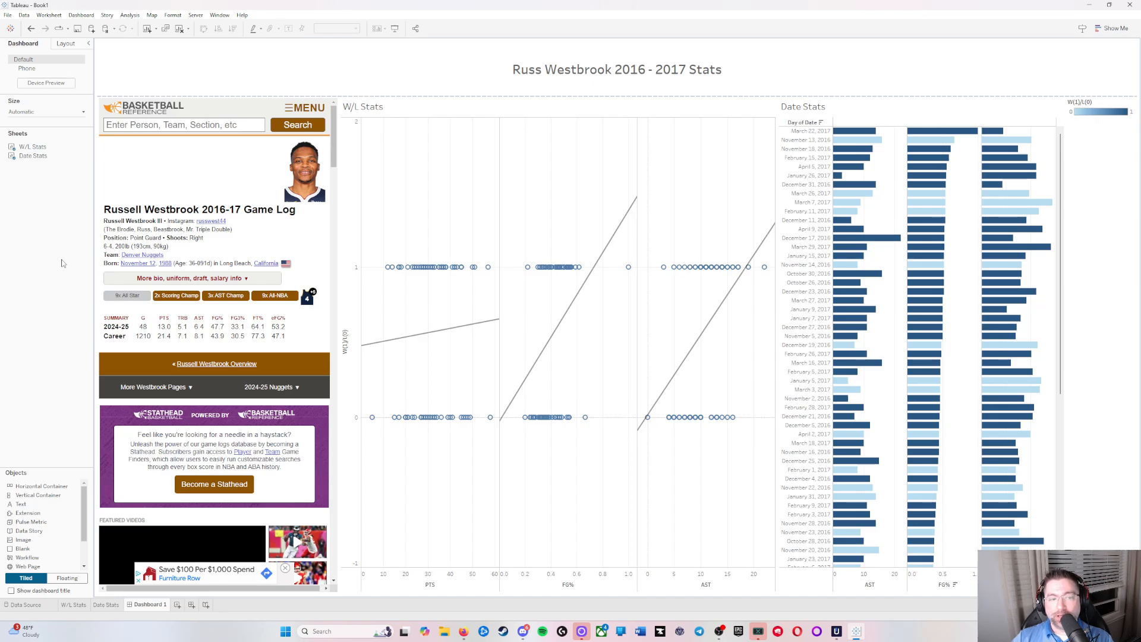
Step: Open the data source page and save the workbook as RW1617 in Tableau Packaged Workbook (*.twbx) format
{"action": "left_click", "coordinate": [27, 604]}
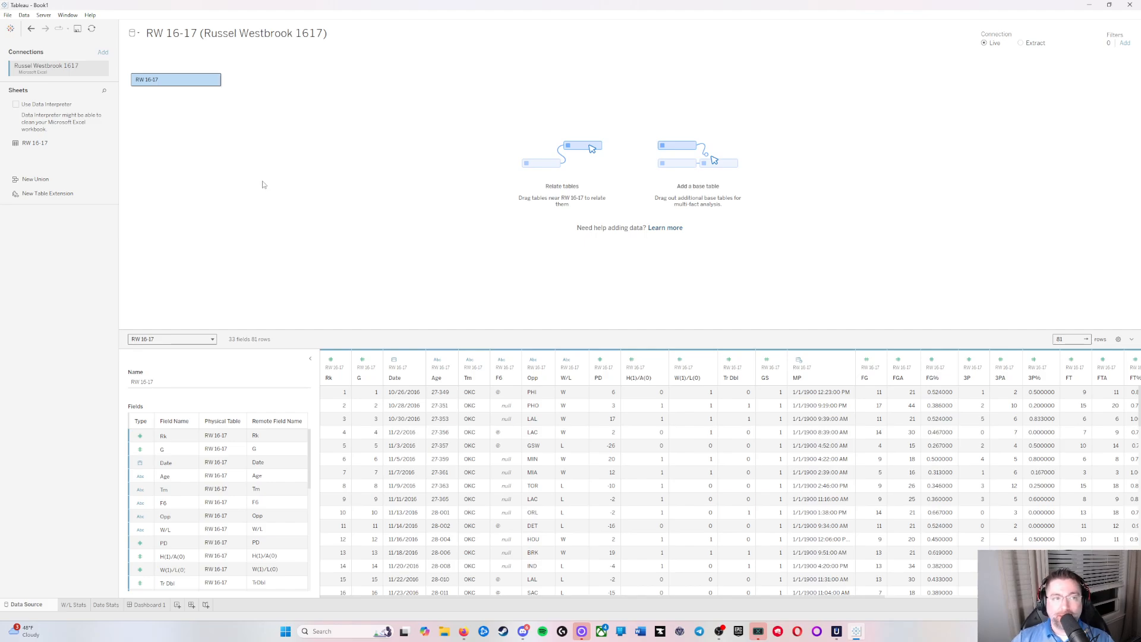
{"action": "left_click", "coordinate": [7, 15]}
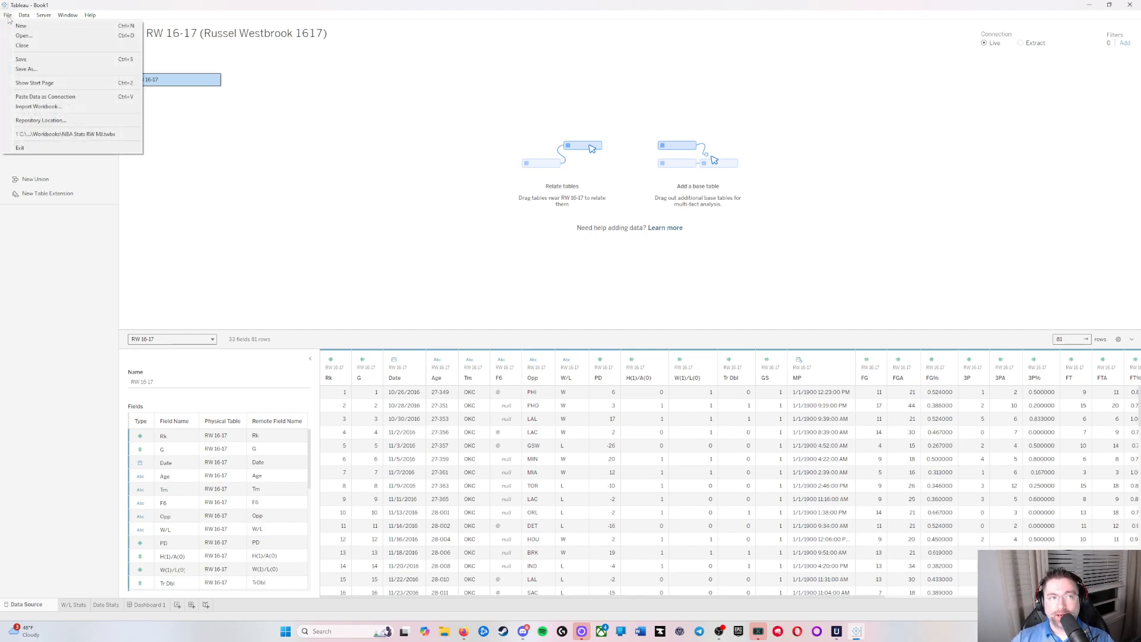
{"action": "left_click", "coordinate": [47, 70]}
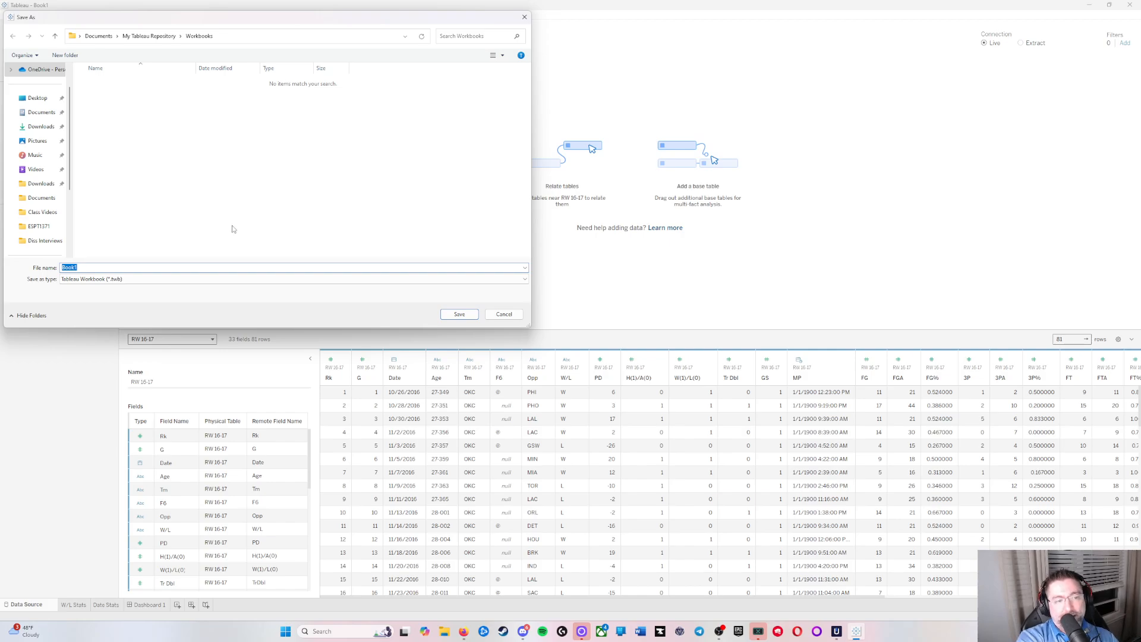
{"action": "type", "text": "RW1617"}
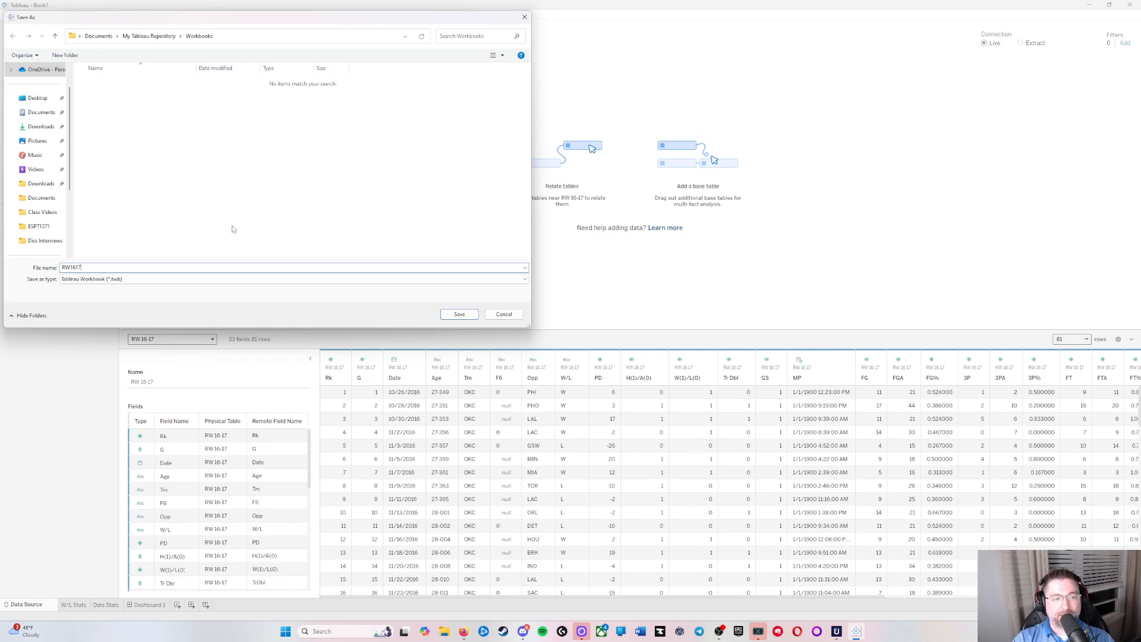
{"action": "key", "text": "Tab"}
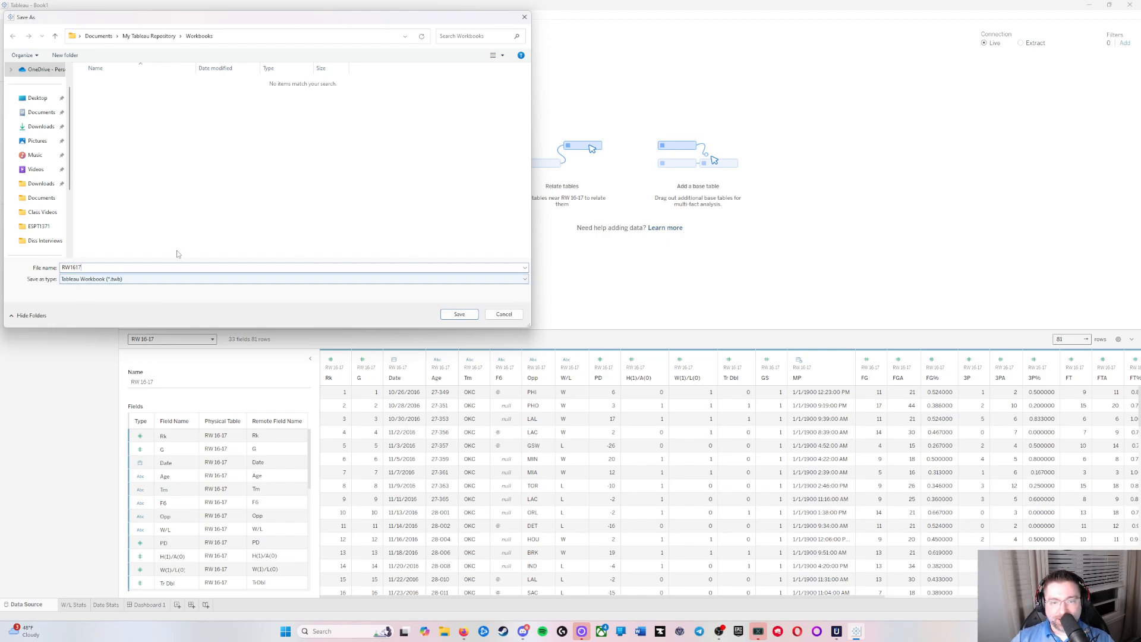
{"action": "left_click", "coordinate": [250, 281]}
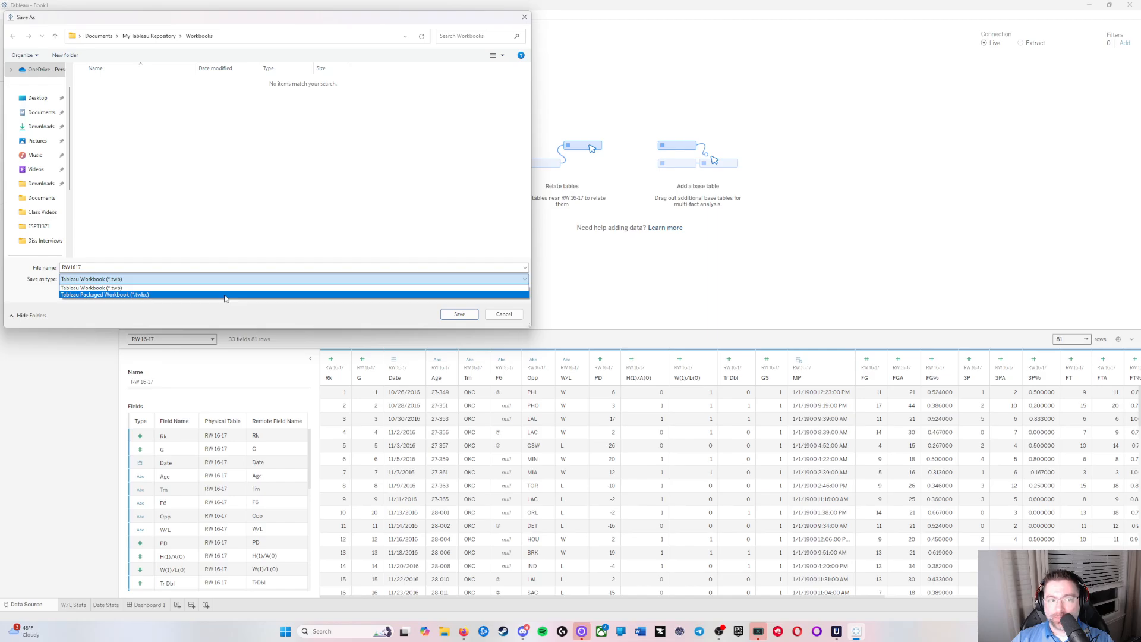
{"action": "left_click", "coordinate": [225, 295]}
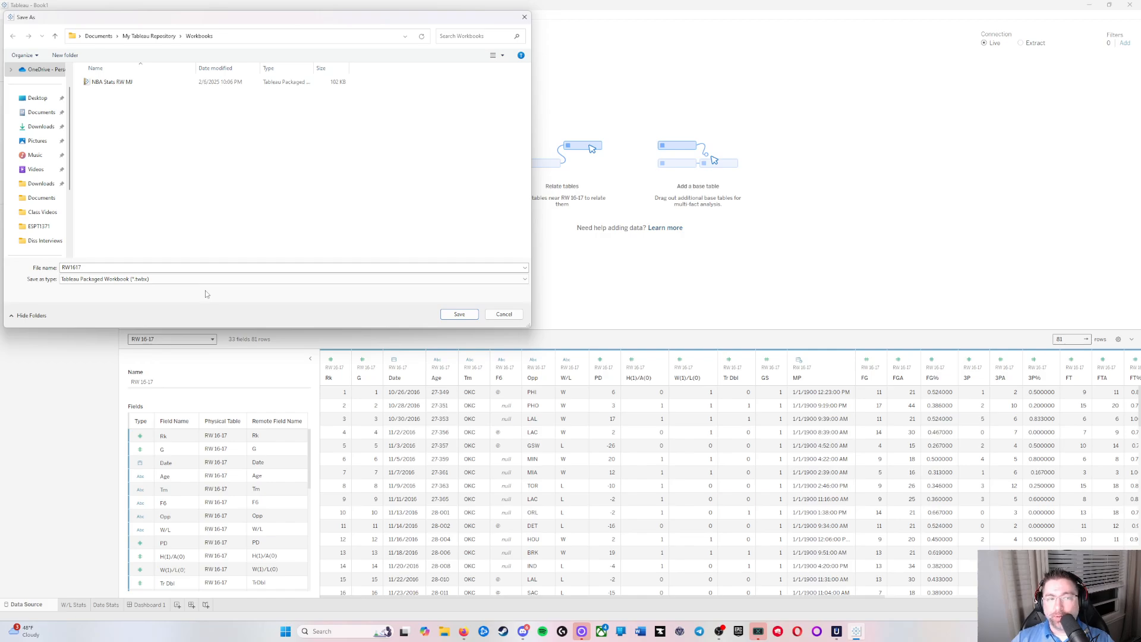
{"action": "left_click", "coordinate": [459, 318]}
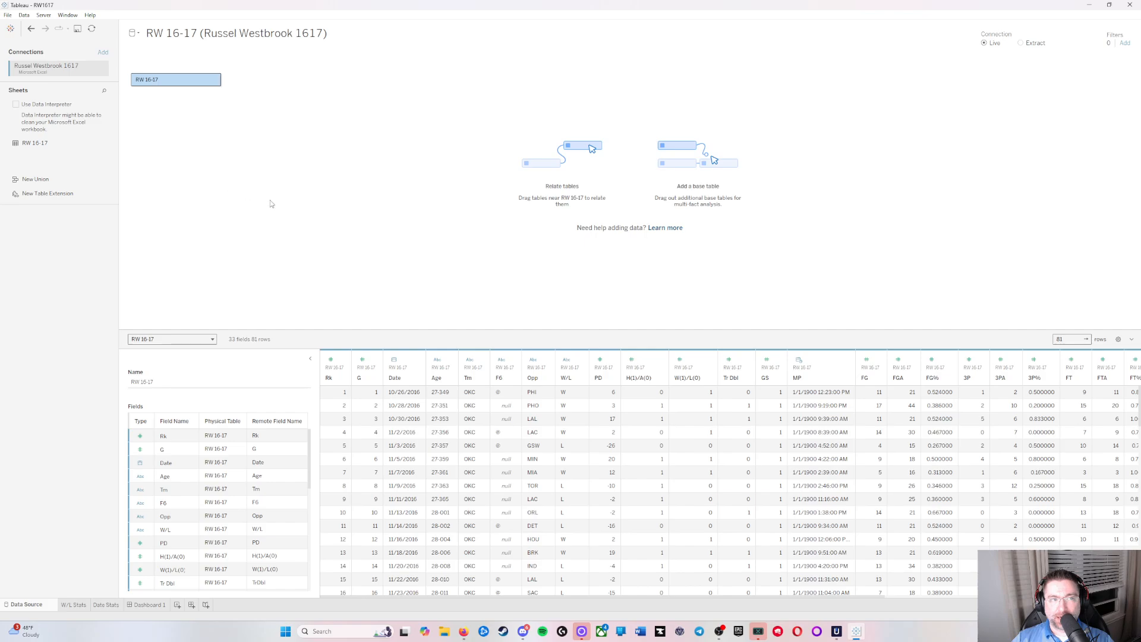
Step: Create a new blank workbook
{"action": "left_click", "coordinate": [14, 16]}
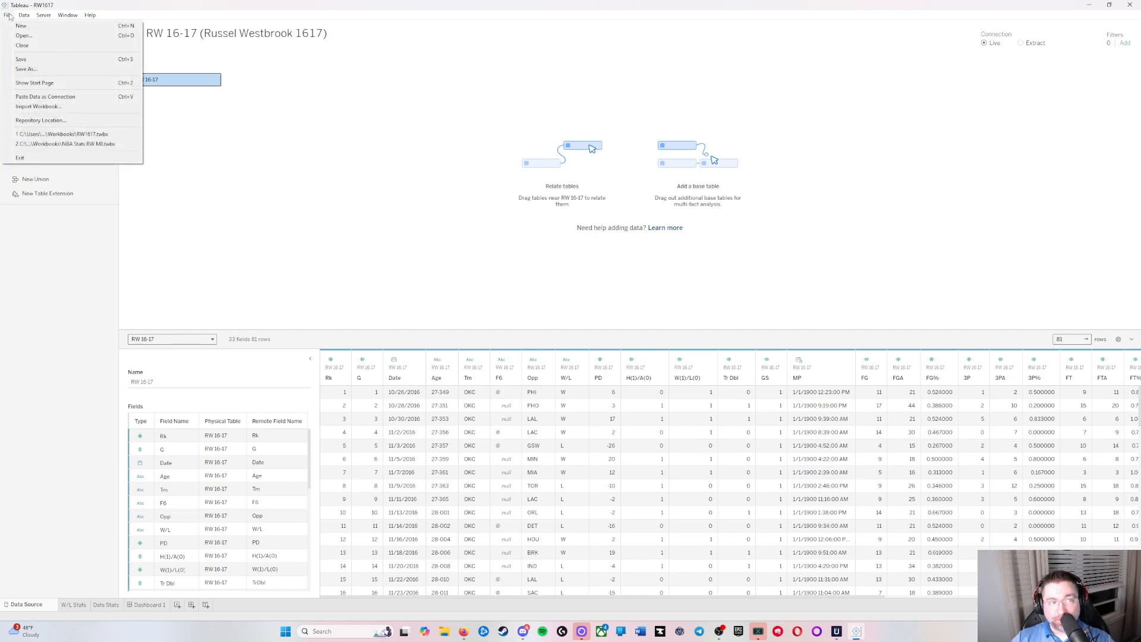
{"action": "left_click", "coordinate": [42, 30]}
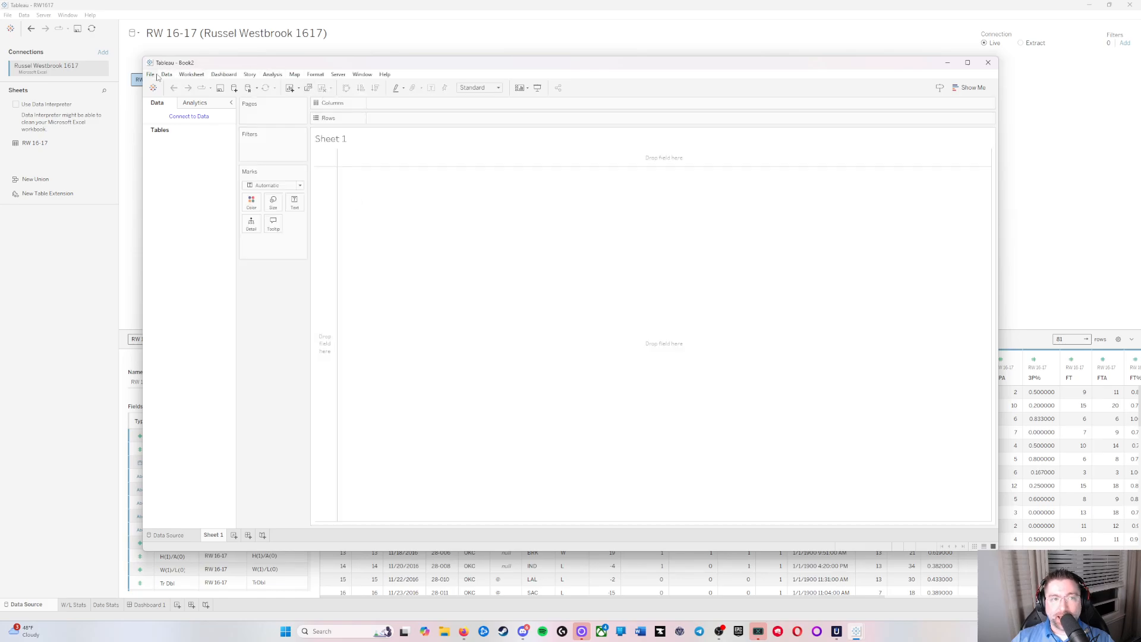
Step: Connect the new workbook to the Michael Jordan 9293 Excel file from its data source page
{"action": "left_click", "coordinate": [189, 117]}
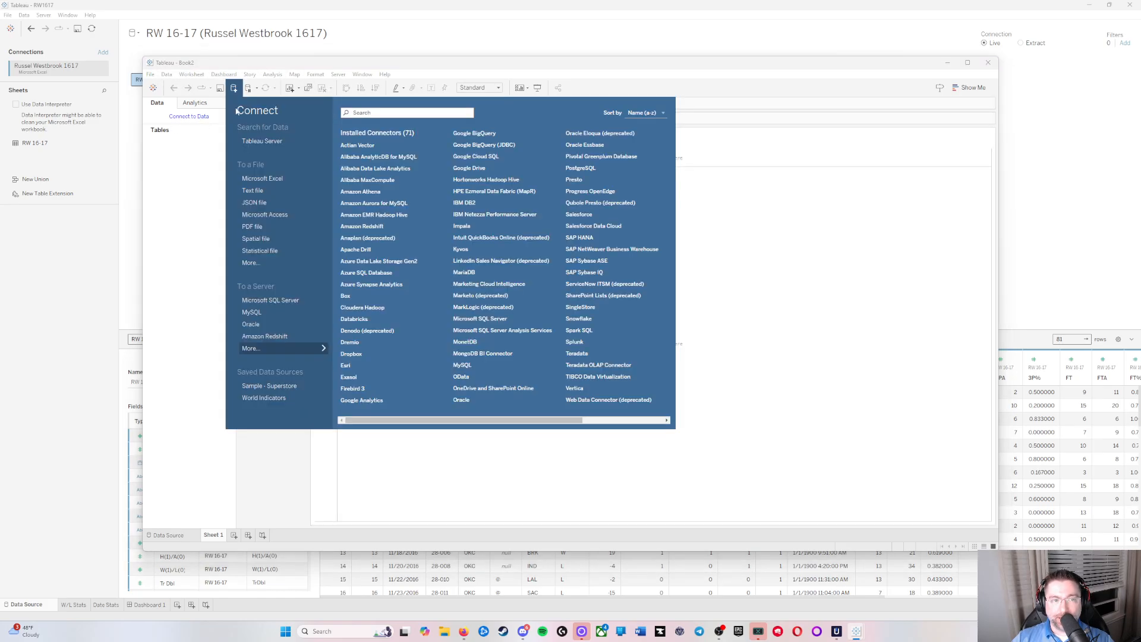
{"action": "left_click", "coordinate": [204, 190]}
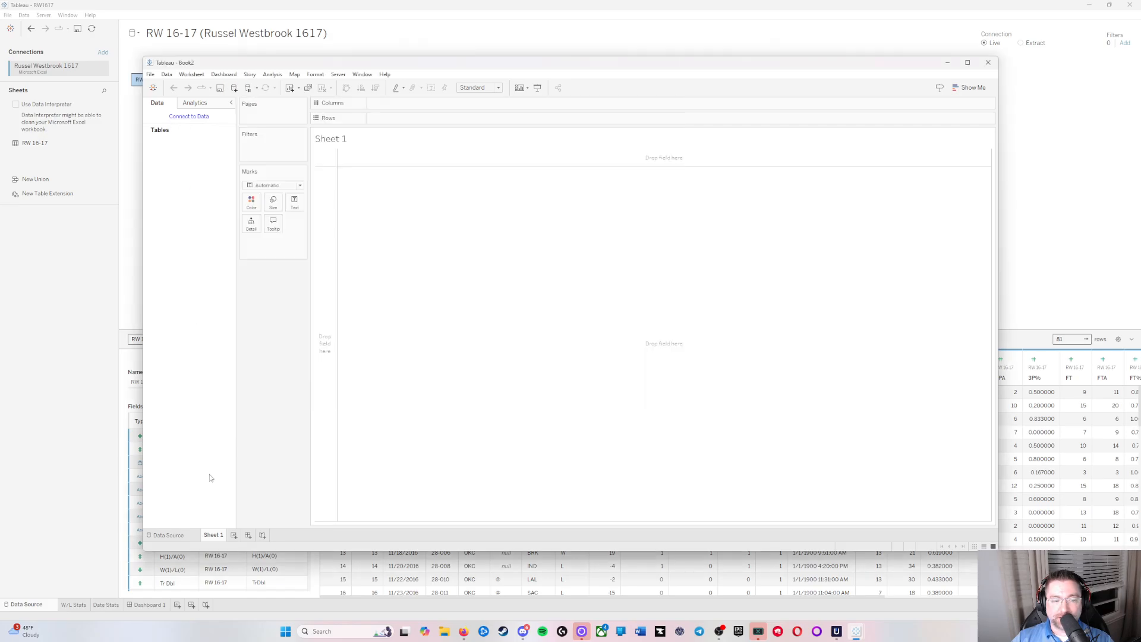
{"action": "left_click", "coordinate": [168, 535]}
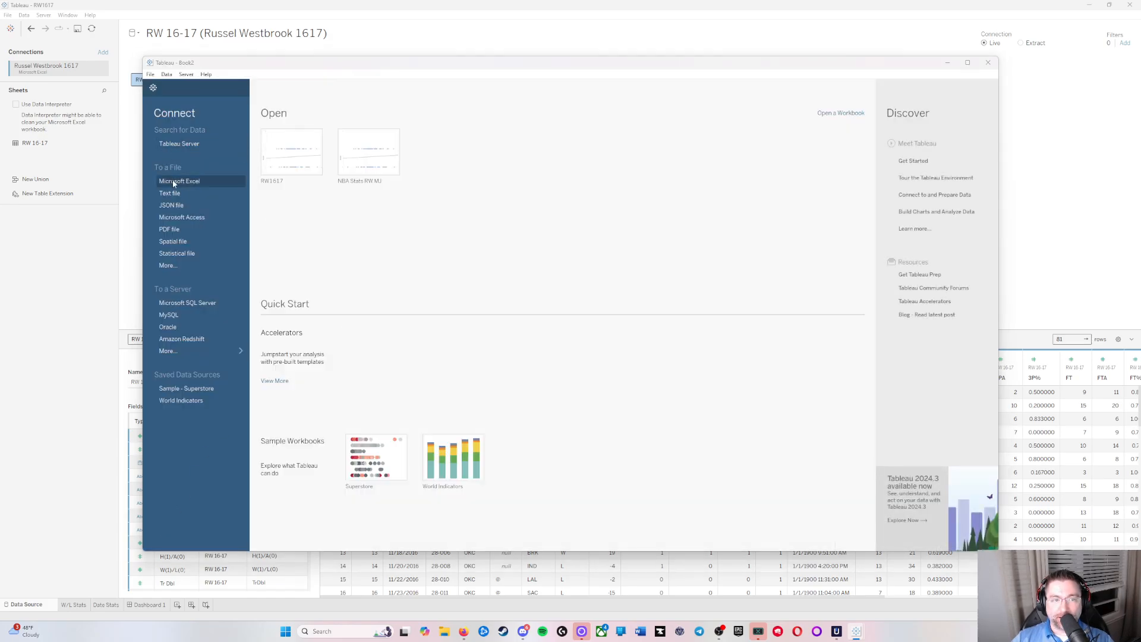
{"action": "left_click", "coordinate": [172, 181]}
{"action": "double_click", "coordinate": [275, 279]}
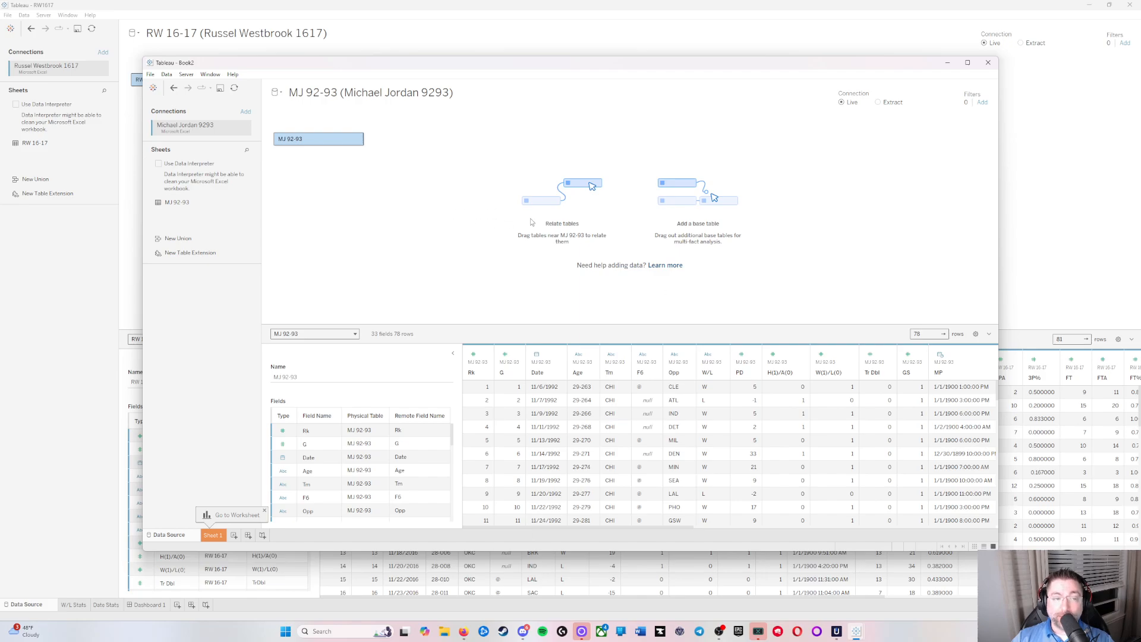
Step: Dismiss the worksheet hint and close the new workbook, returning to the RW1617 data source page
{"action": "left_click", "coordinate": [167, 75]}
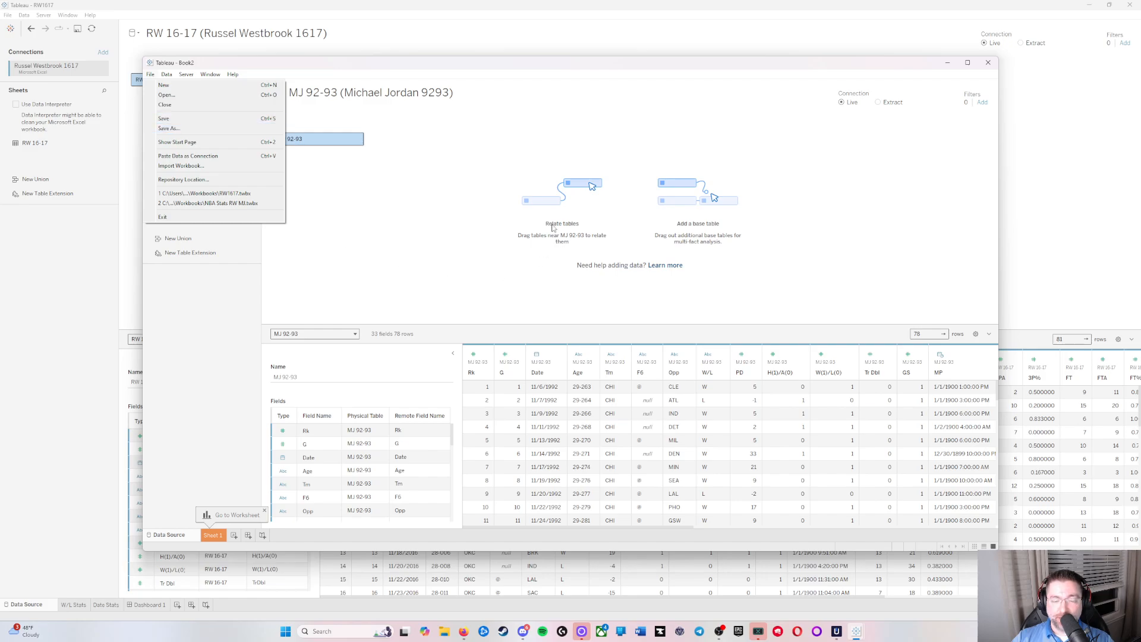
{"action": "left_click", "coordinate": [404, 371]}
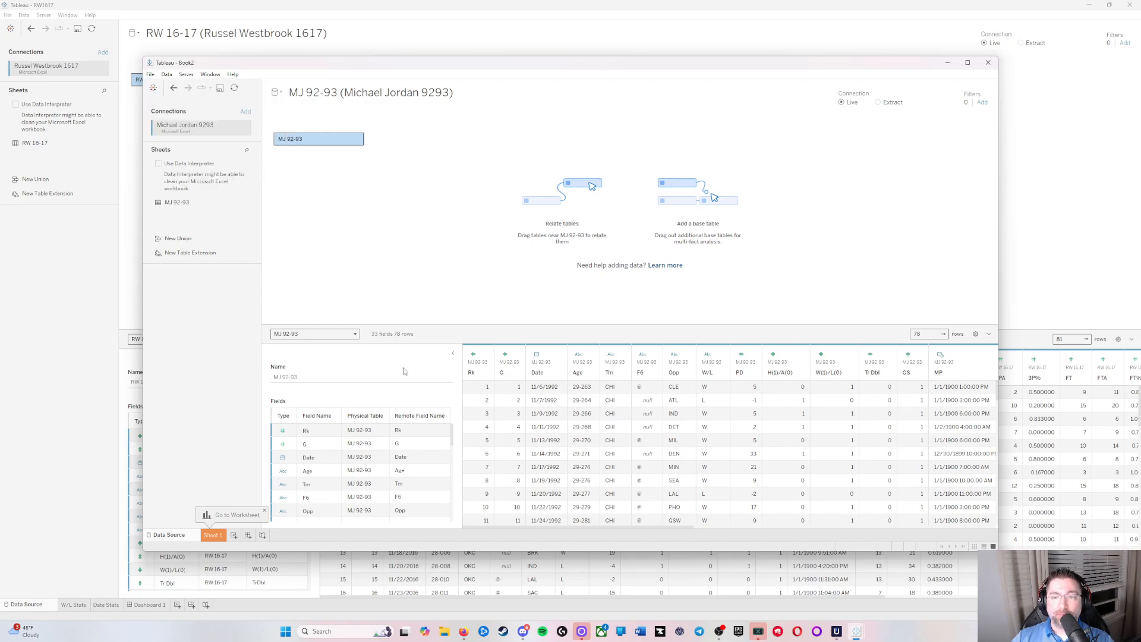
{"action": "left_click", "coordinate": [266, 510]}
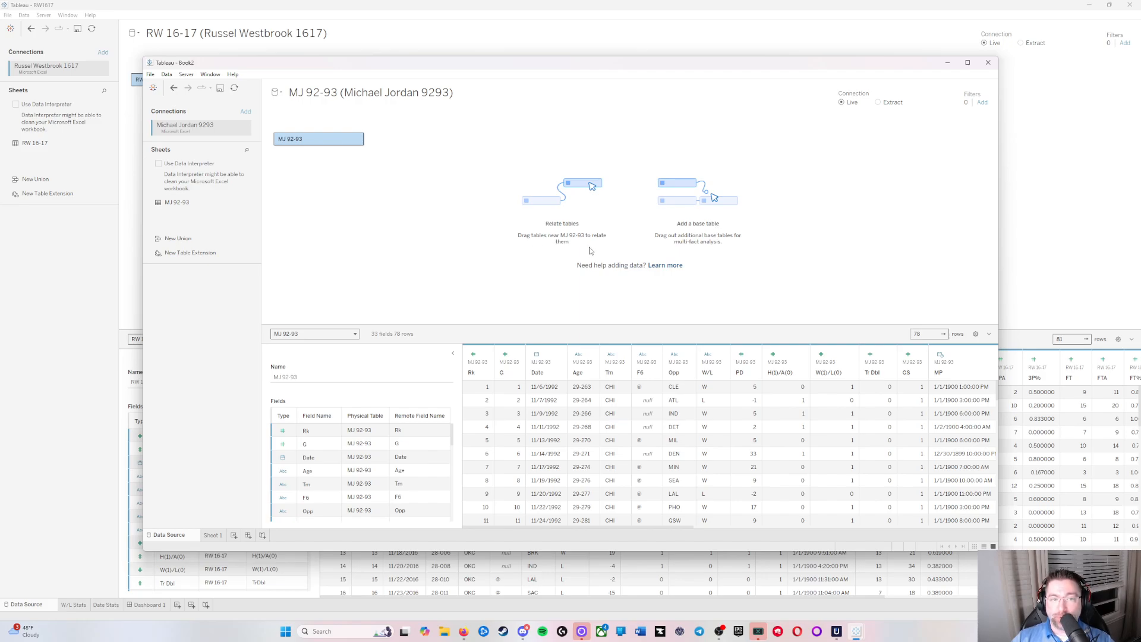
{"action": "left_click", "coordinate": [990, 64]}
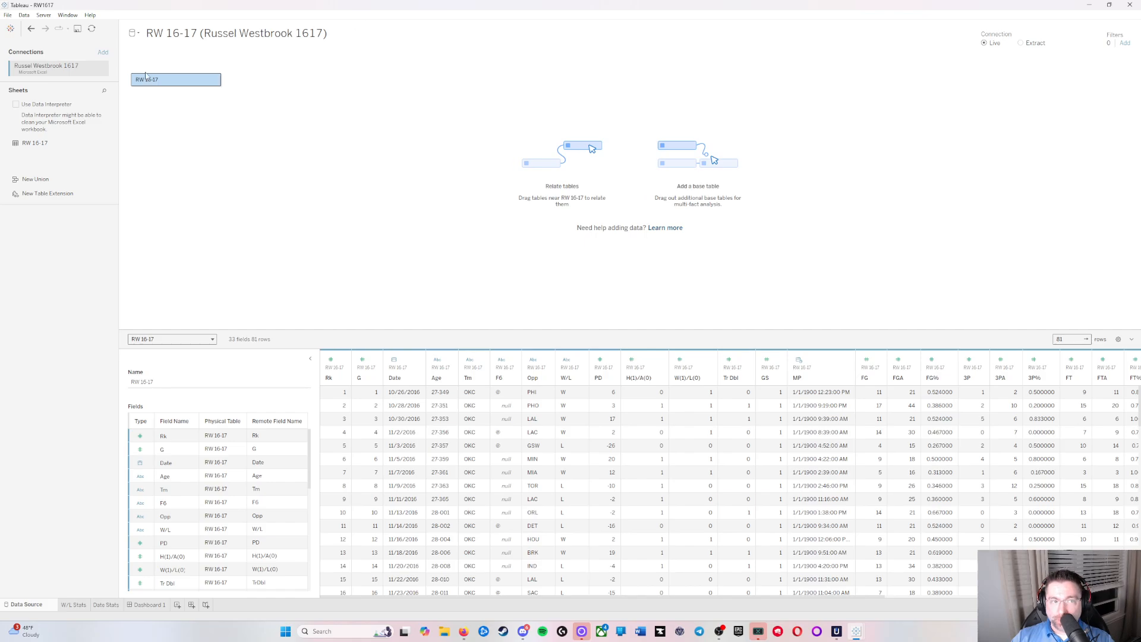
Step: Add a connection to the Michael Jordan 9293 Excel file and place its MJ 92-93 sheet beside RW 16-17 as a related table
{"action": "left_click", "coordinate": [103, 52]}
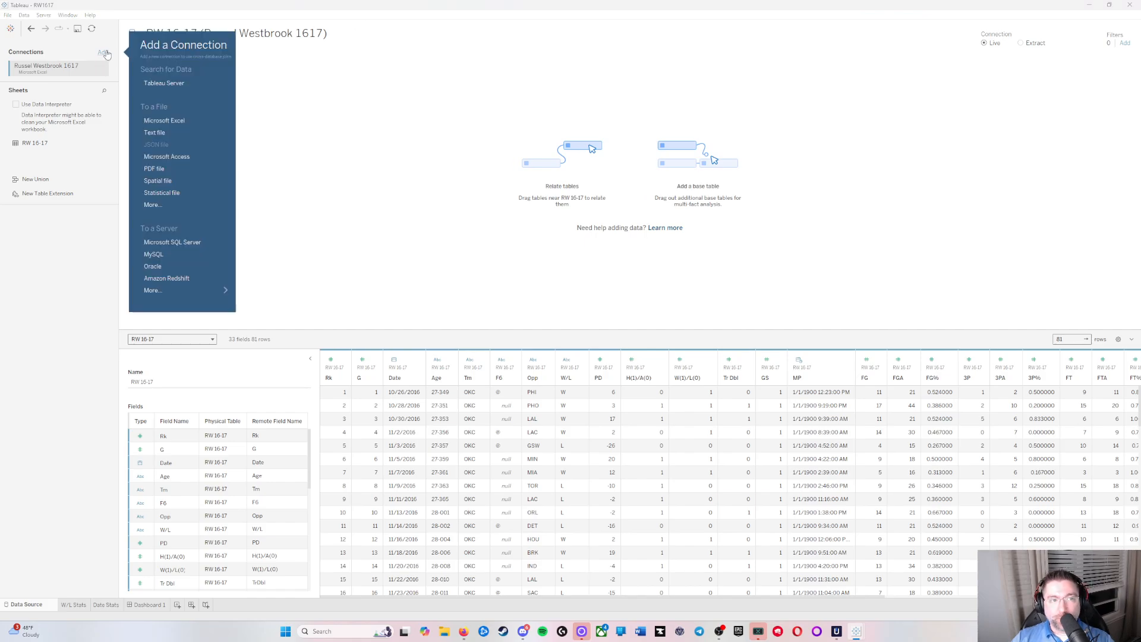
{"action": "left_click", "coordinate": [176, 121]}
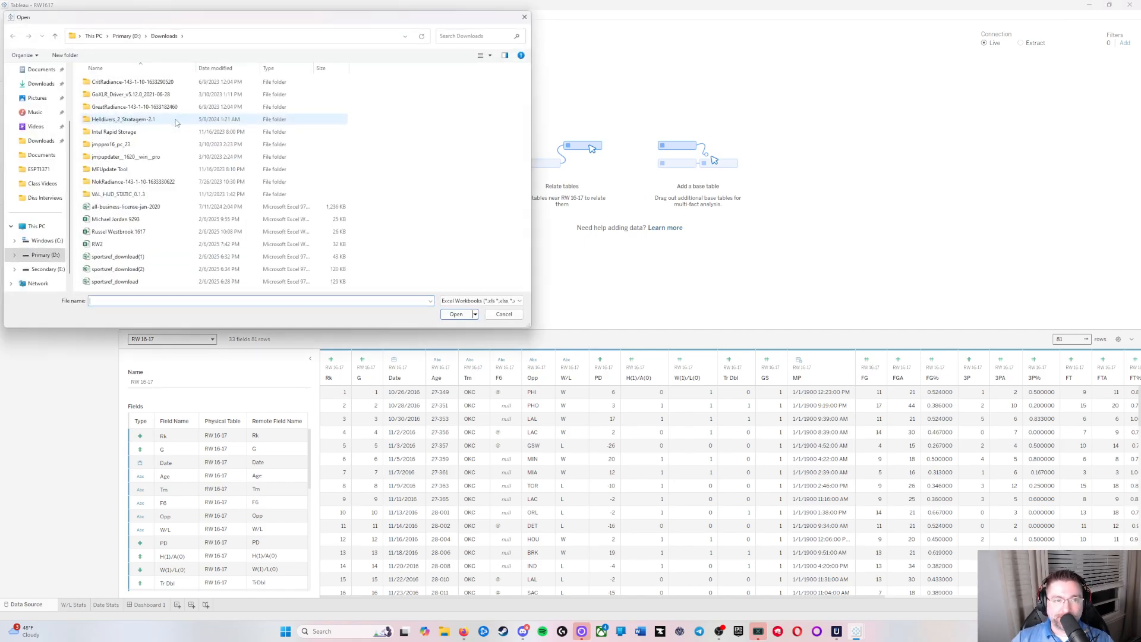
{"action": "double_click", "coordinate": [107, 221]}
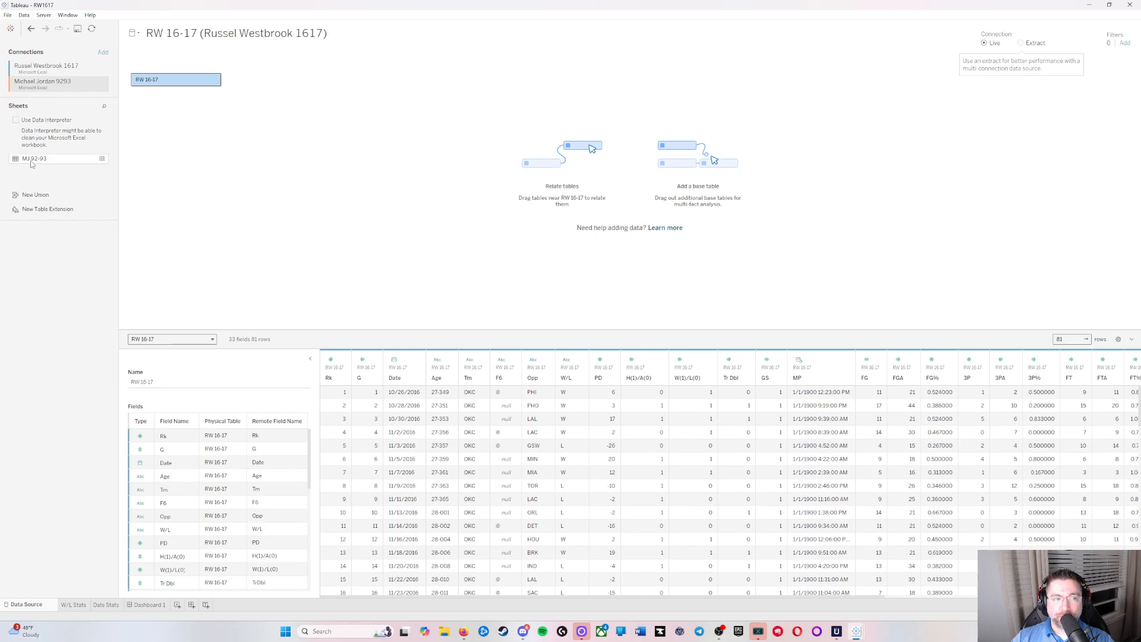
{"action": "left_click_drag", "start_coordinate": [32, 162], "coordinate": [314, 83]}
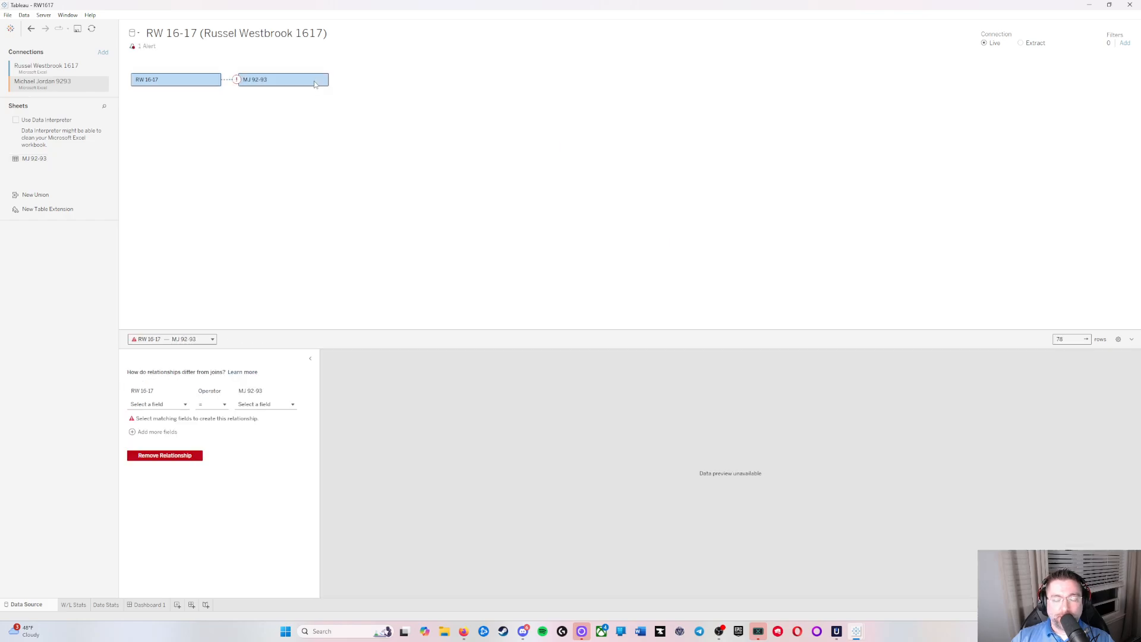
Step: Review the relationship alert and match 3P from RW 16-17 with 3p from MJ 92-93
{"action": "mouse_move", "coordinate": [238, 81]}
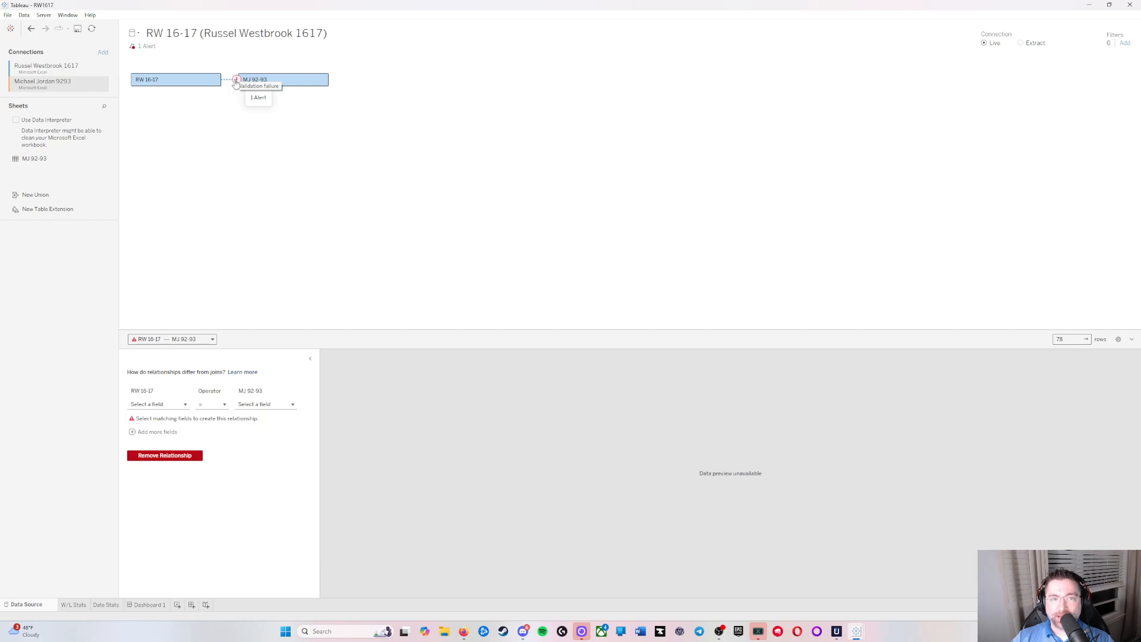
{"action": "left_click", "coordinate": [148, 49]}
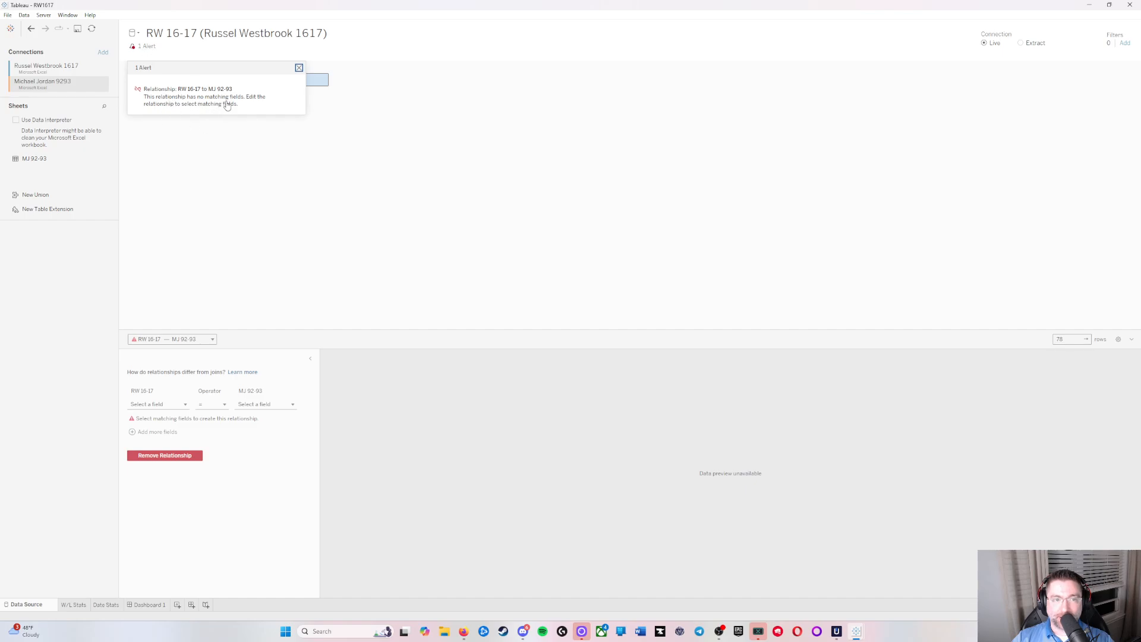
{"action": "left_click", "coordinate": [299, 67]}
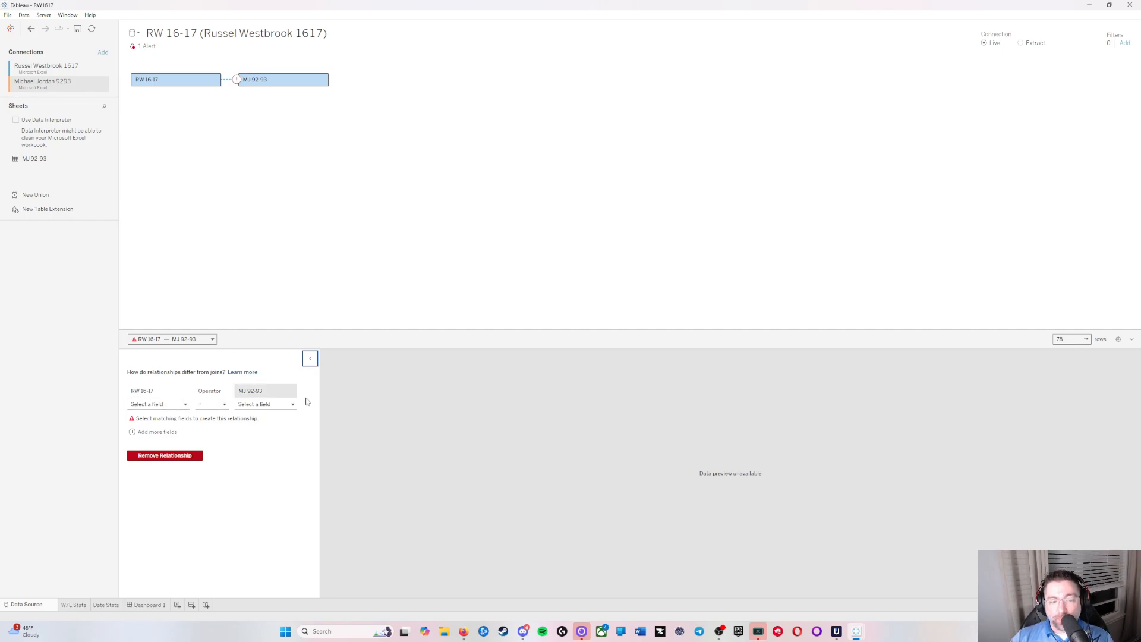
{"action": "left_click", "coordinate": [180, 408]}
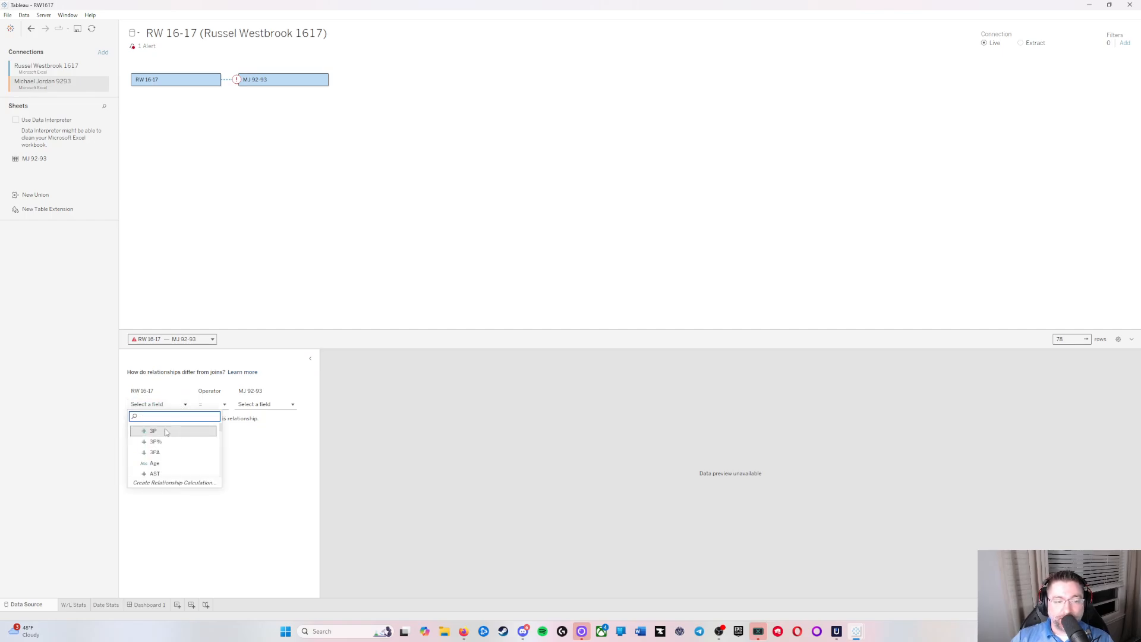
{"action": "left_click", "coordinate": [168, 431]}
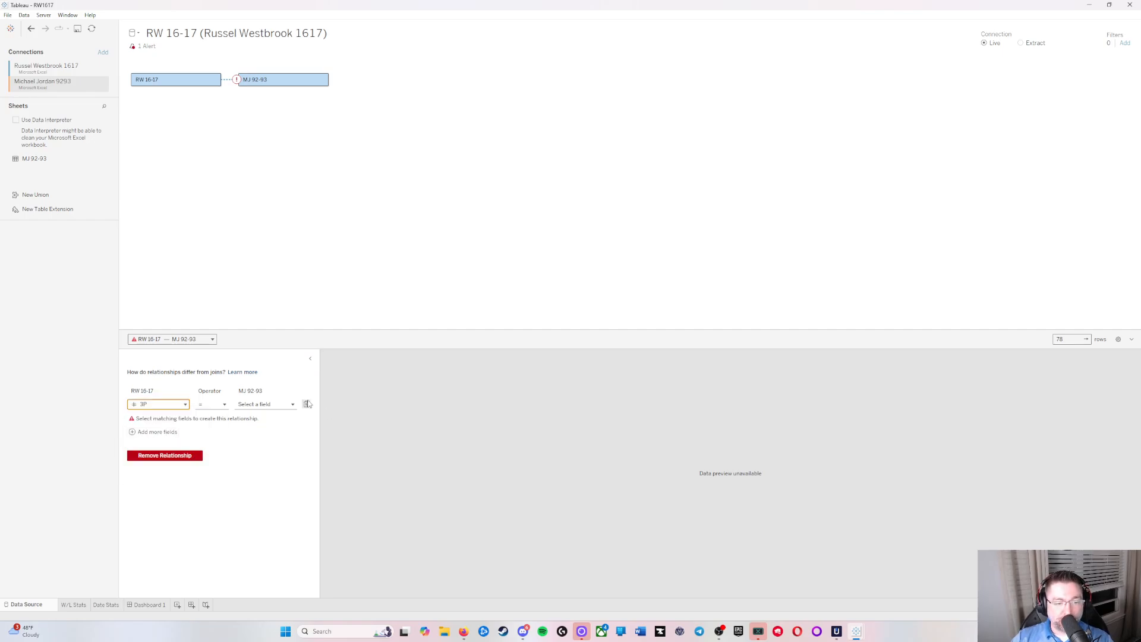
{"action": "left_click", "coordinate": [274, 404]}
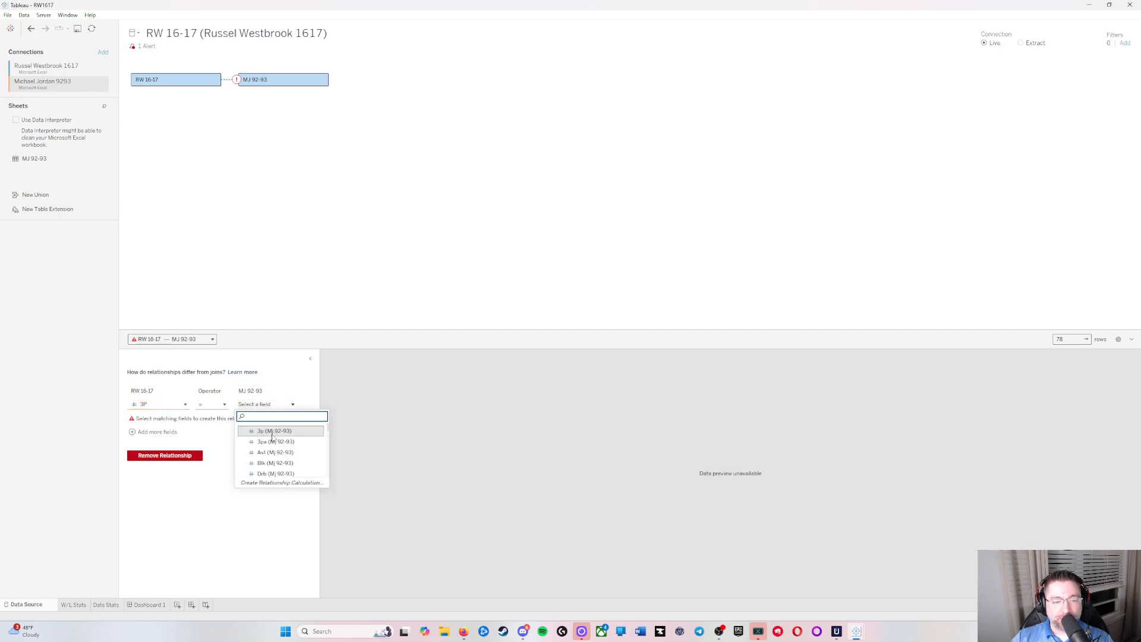
{"action": "left_click", "coordinate": [273, 432]}
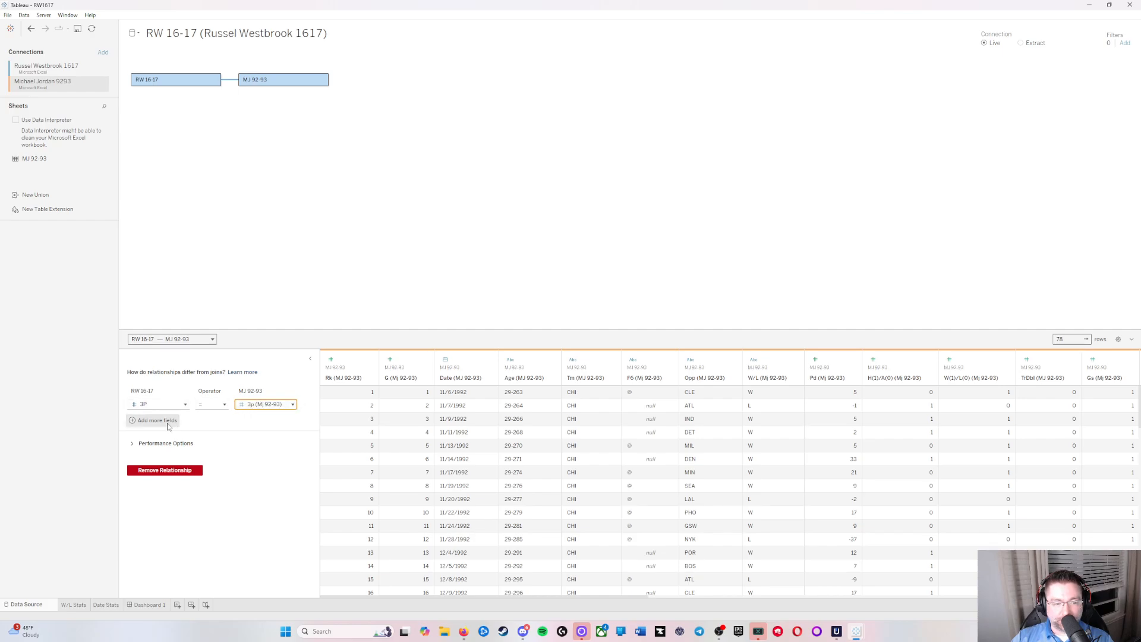
Step: Add a second field pair to the relationship, matching 3P% with 3p% (Mj 92-93)
{"action": "left_click", "coordinate": [166, 423]}
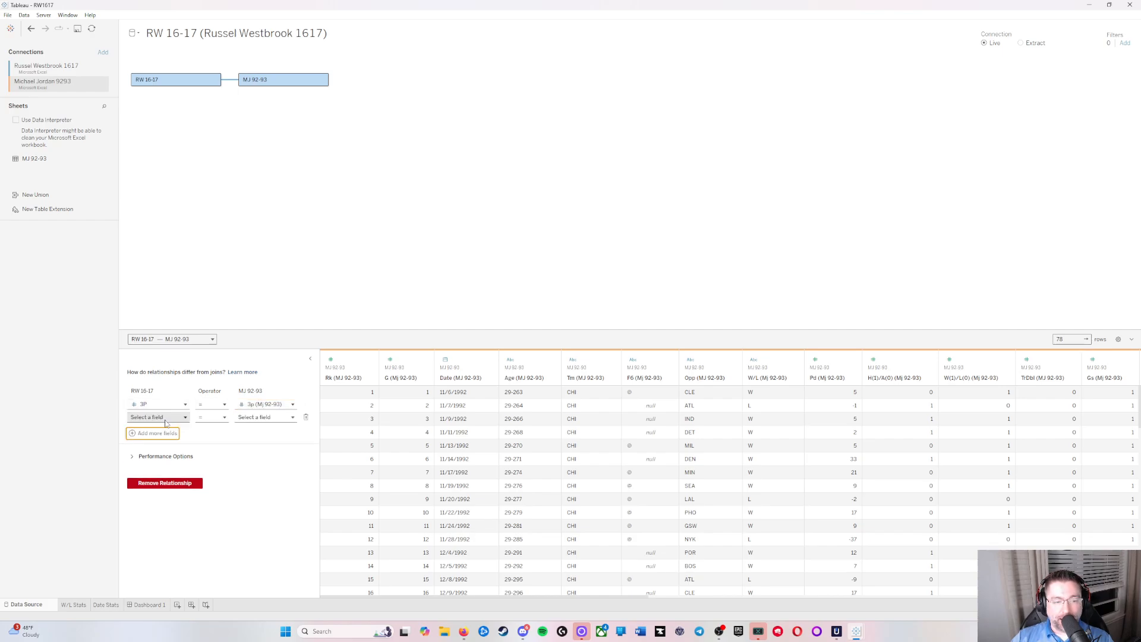
{"action": "left_click", "coordinate": [168, 418]}
{"action": "left_click", "coordinate": [177, 455]}
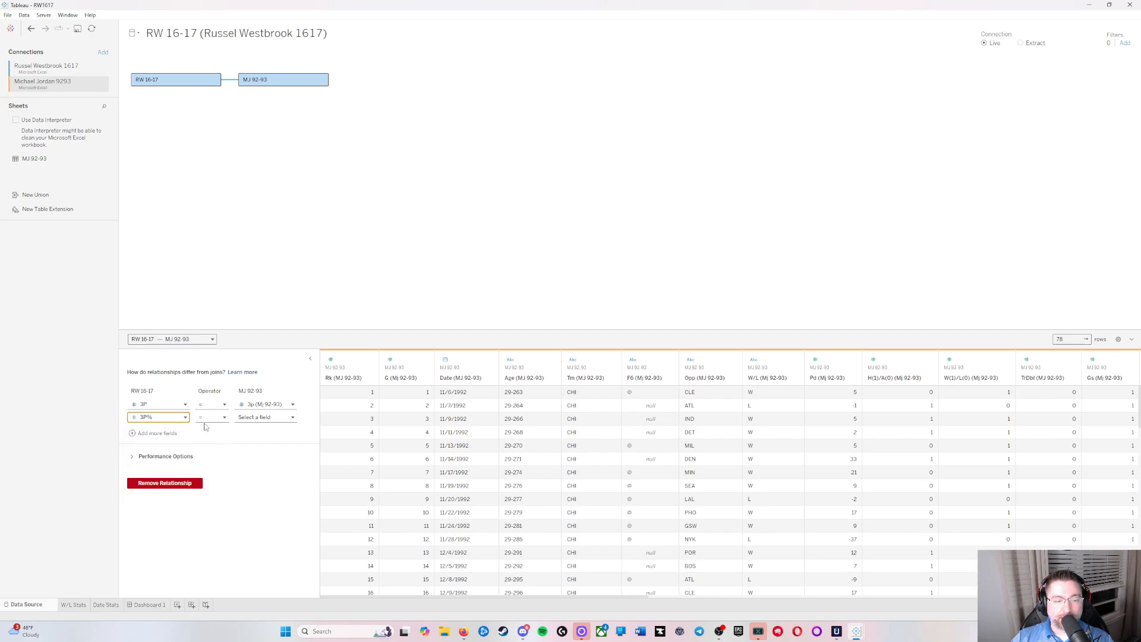
{"action": "left_click", "coordinate": [271, 419]}
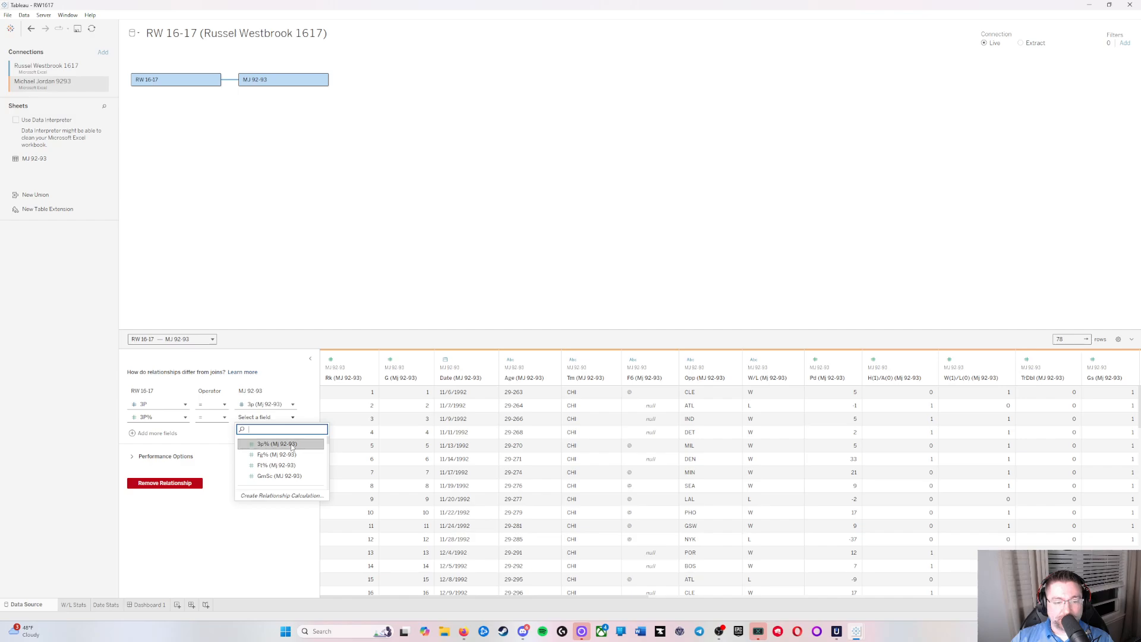
{"action": "left_click", "coordinate": [277, 444]}
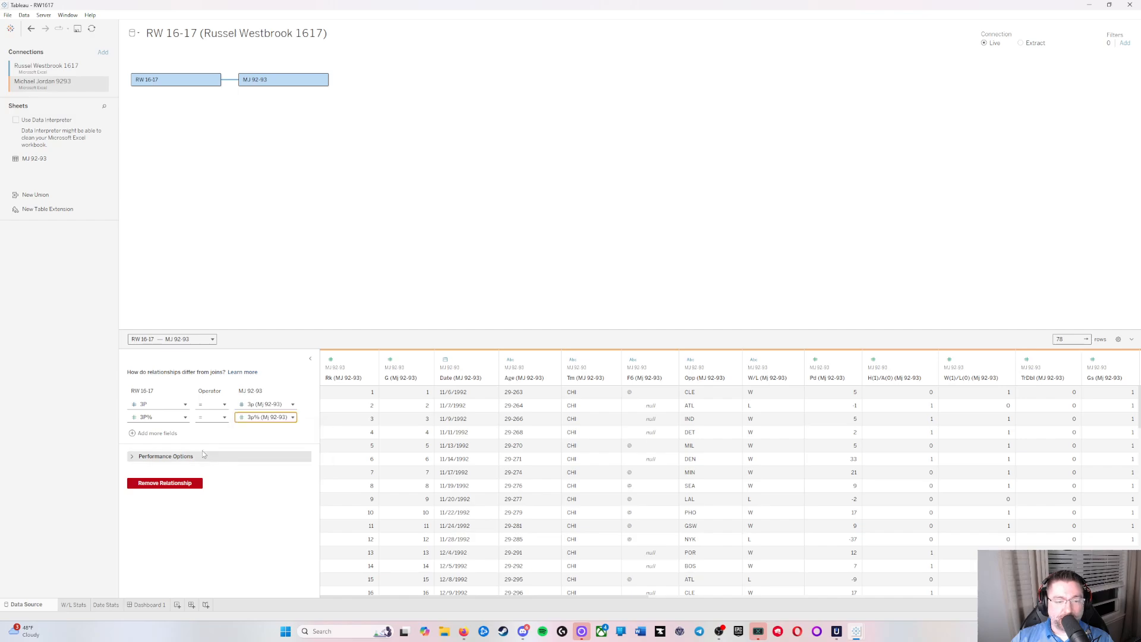
Step: Add a third field pair to the relationship, matching 3PA with 3pa (Mj 92-93)
{"action": "left_click", "coordinate": [156, 433]}
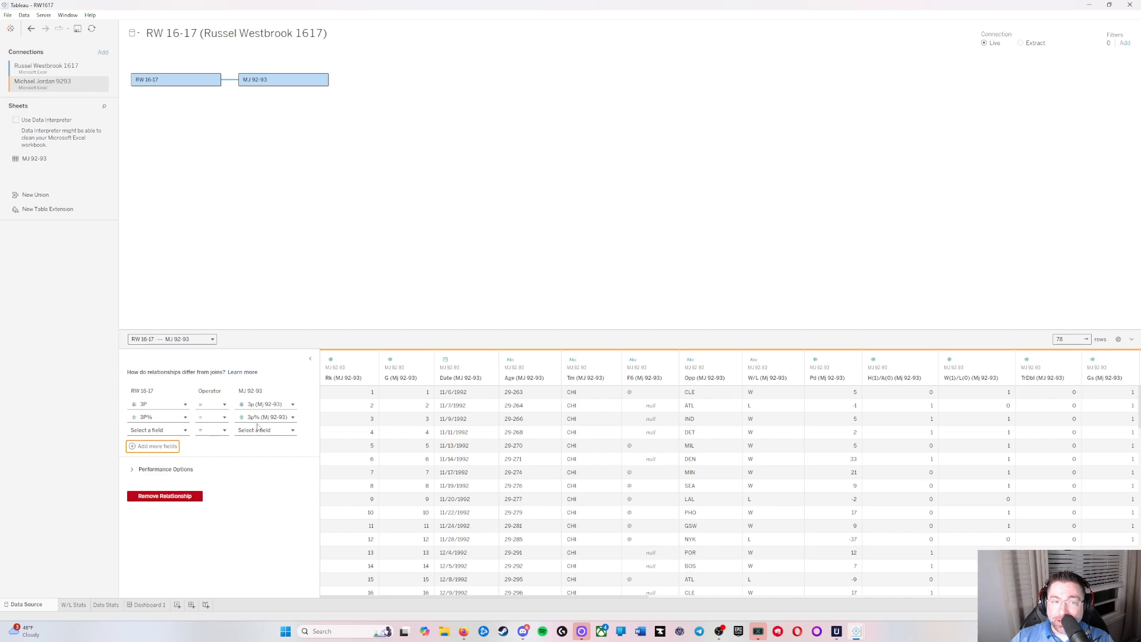
{"action": "left_click", "coordinate": [172, 430]}
{"action": "left_click", "coordinate": [154, 478]}
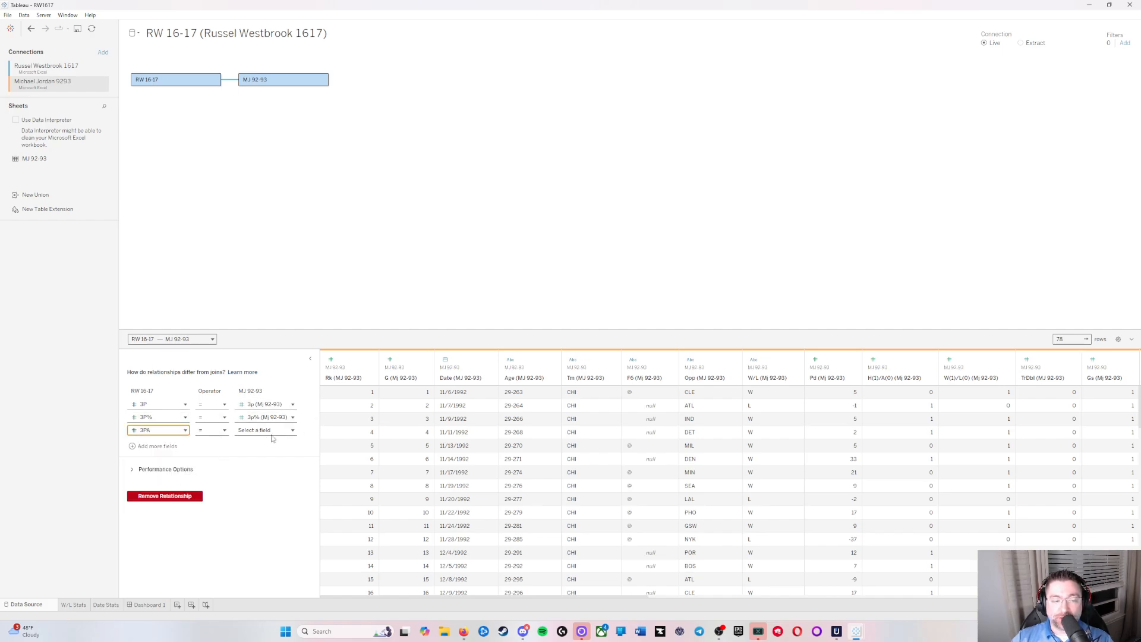
{"action": "left_click", "coordinate": [261, 430]}
{"action": "left_click", "coordinate": [274, 467]}
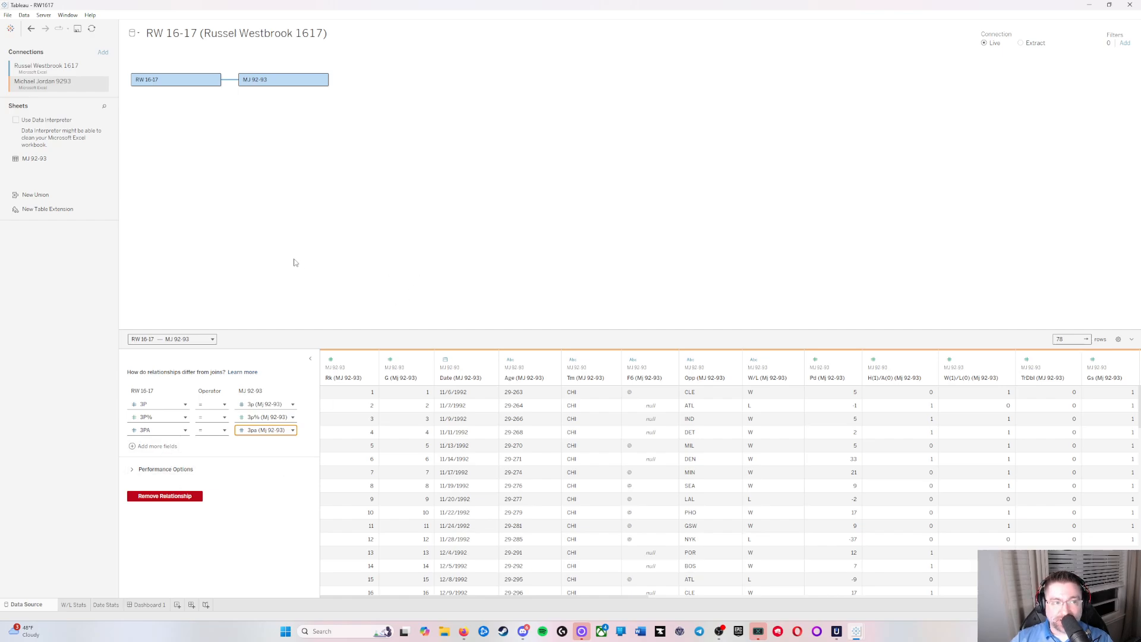
Step: Open the NBA Stats RW MJ packaged workbook and maximize its window
{"action": "left_click", "coordinate": [7, 15]}
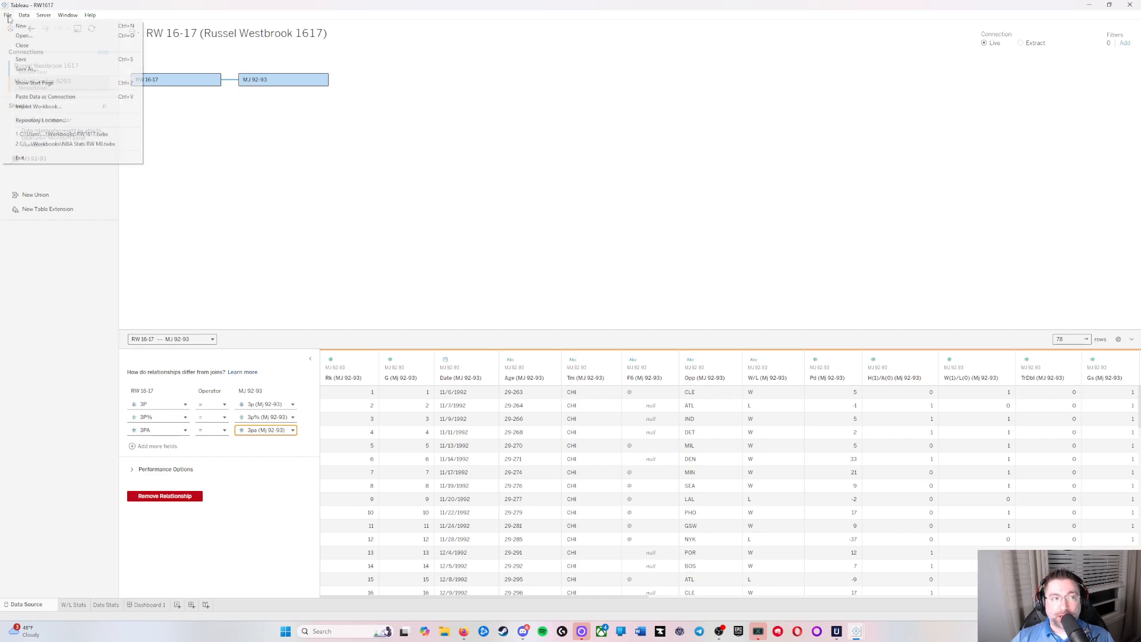
{"action": "left_click", "coordinate": [30, 41]}
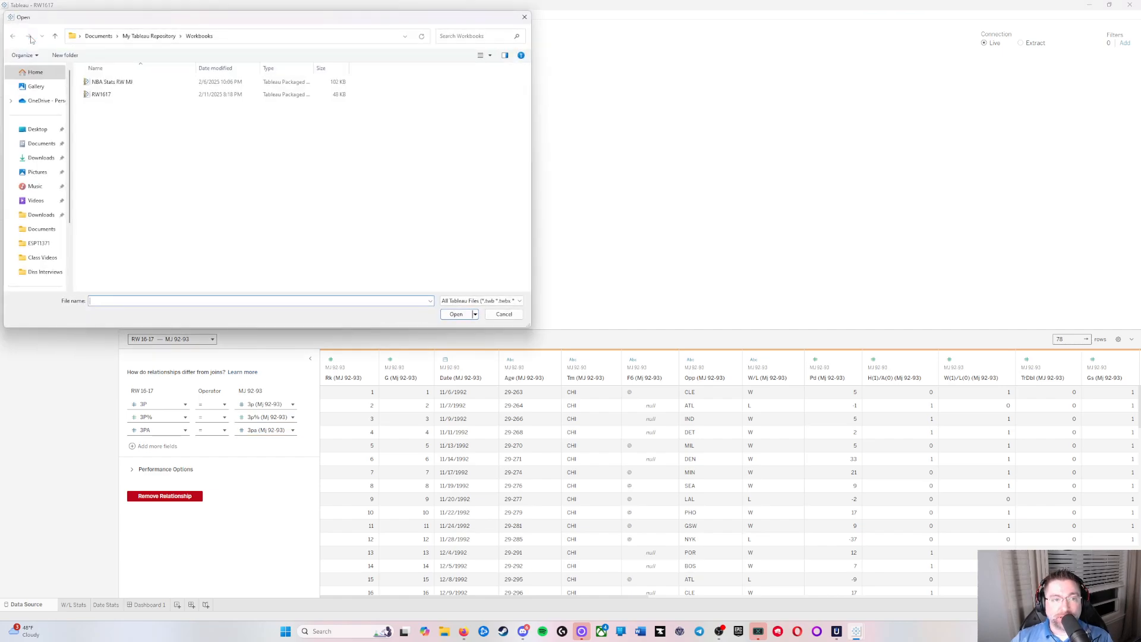
{"action": "double_click", "coordinate": [109, 83]}
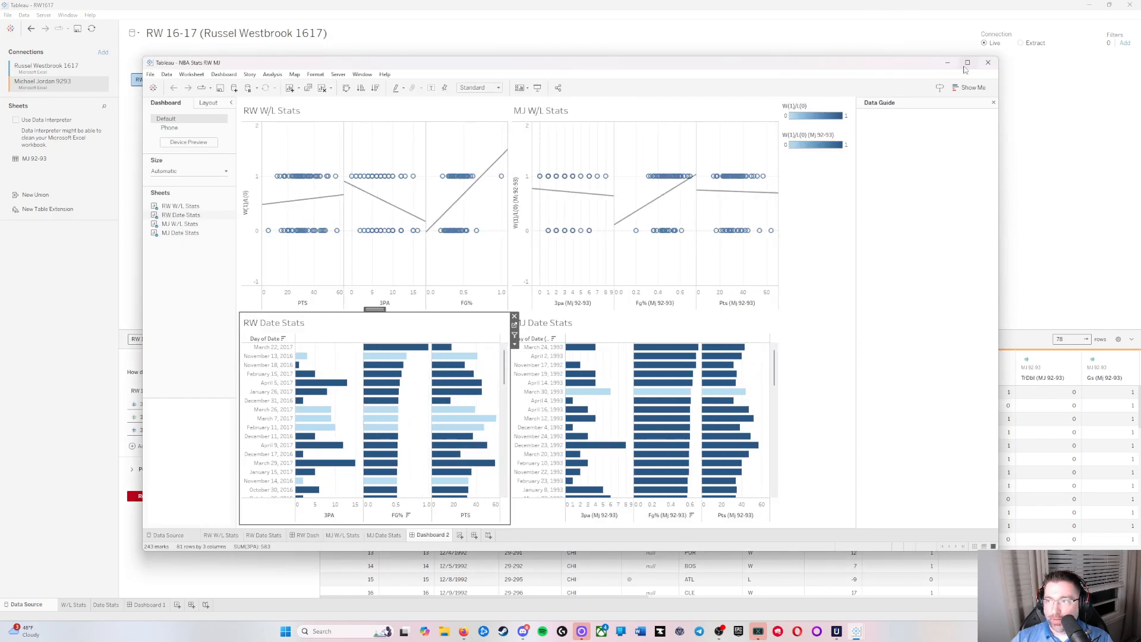
{"action": "left_click", "coordinate": [967, 63]}
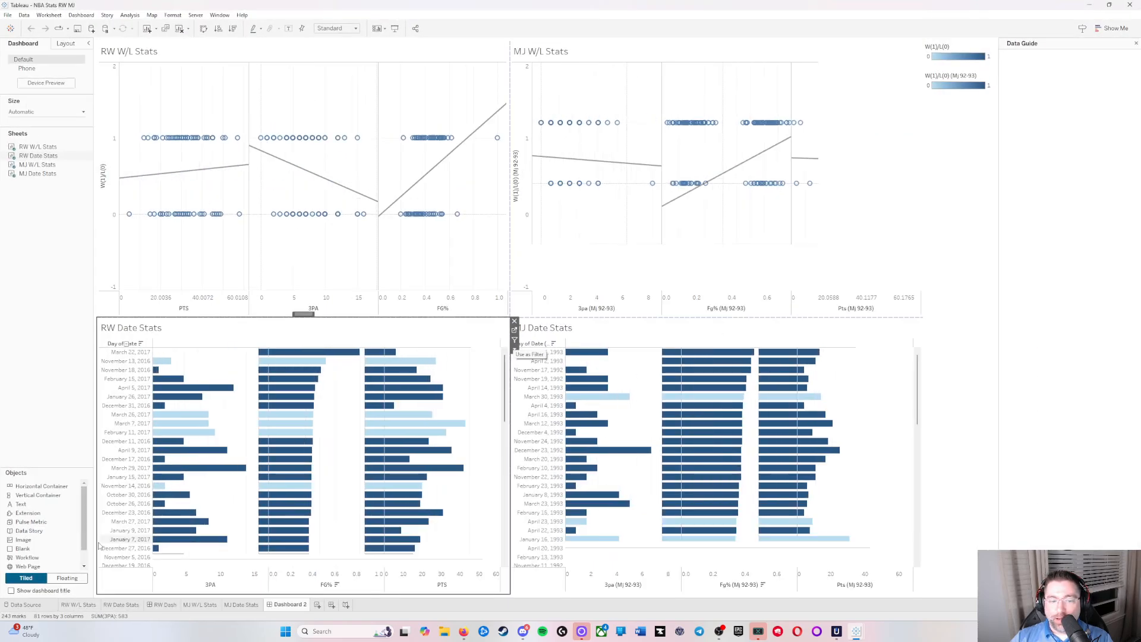
Step: Examine the related tables and the RW 16-17 field list on the workbook's data source page
{"action": "left_click", "coordinate": [26, 605]}
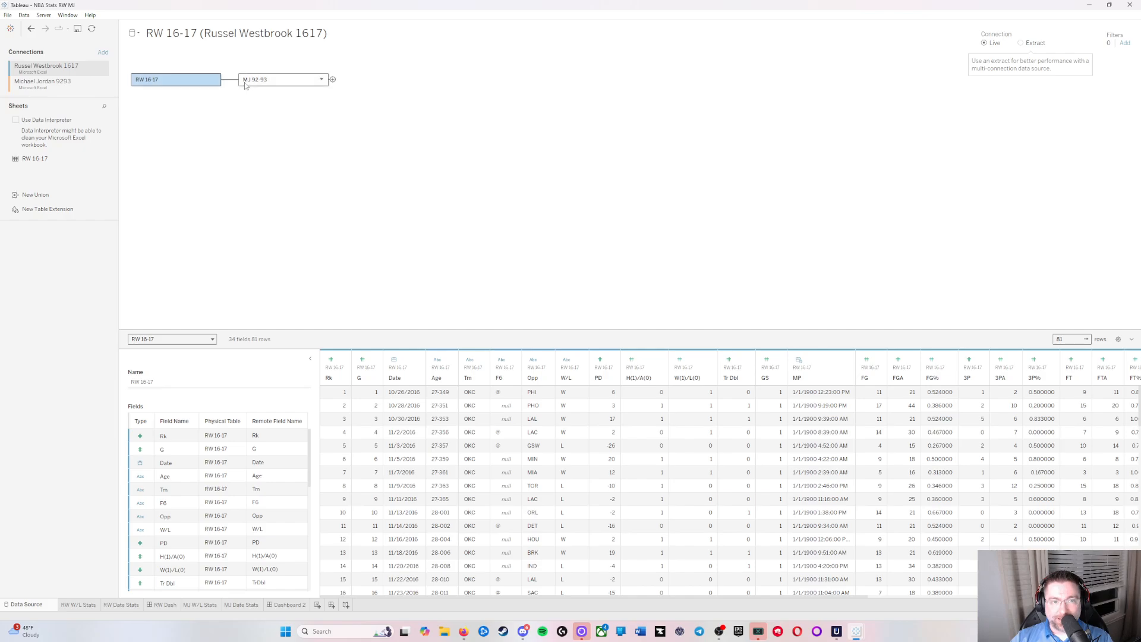
{"action": "scroll", "coordinate": [275, 528], "scroll_direction": "down", "scroll_amount": 7}
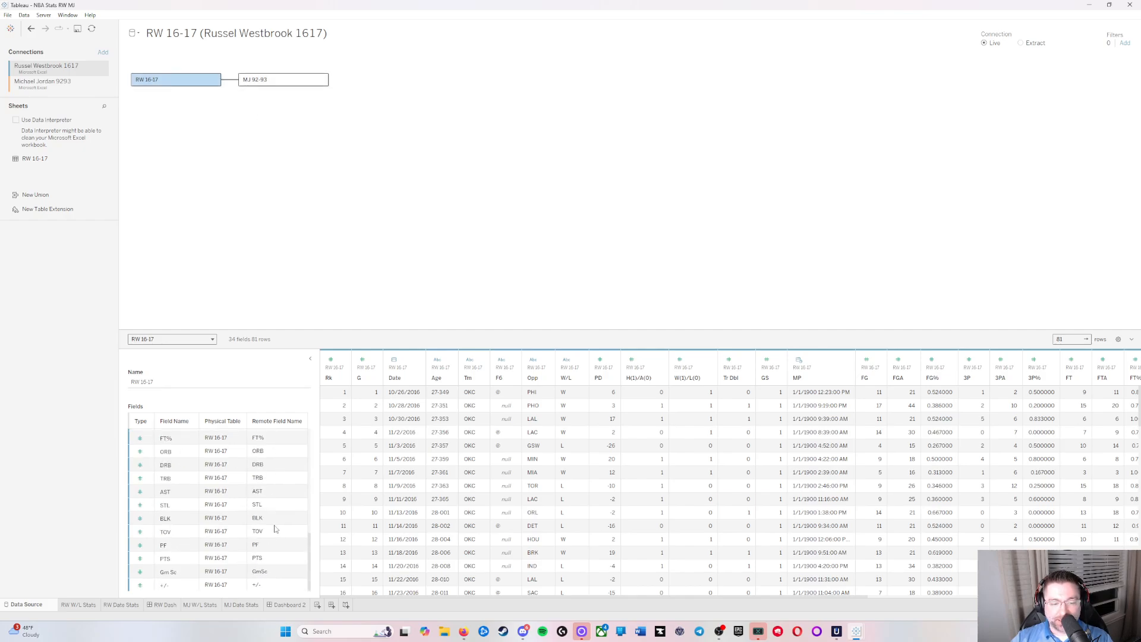
{"action": "scroll", "coordinate": [275, 547], "scroll_direction": "up", "scroll_amount": 7}
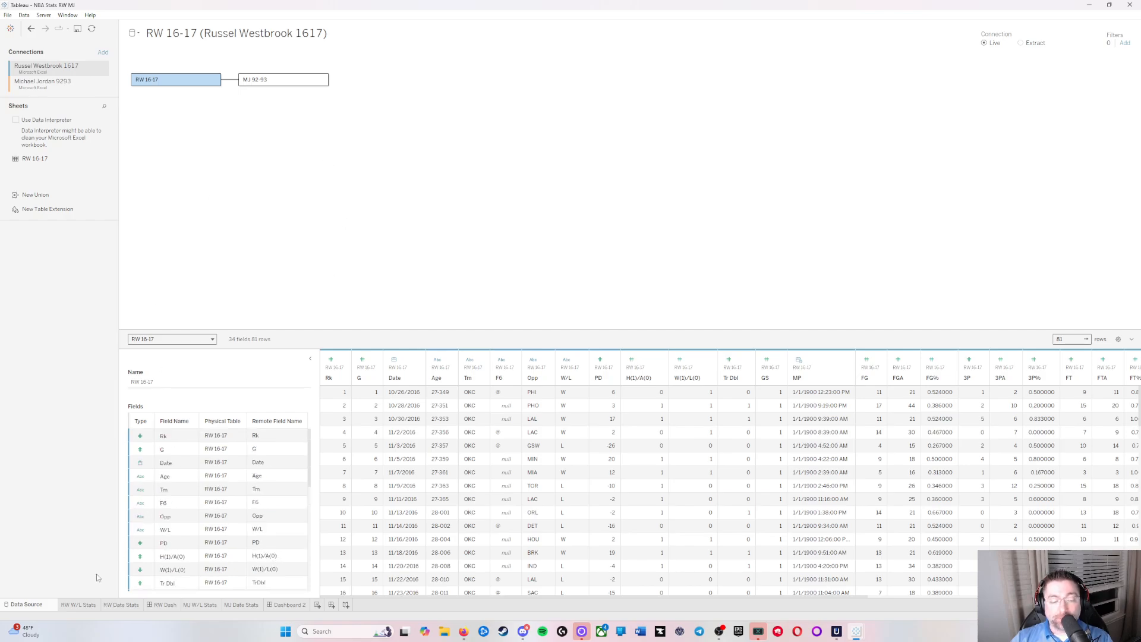
Step: Show the MJ W/L Stats worksheet and collapse the MJ 92-93 and RW 16-17 tables in the data list
{"action": "left_click", "coordinate": [202, 604]}
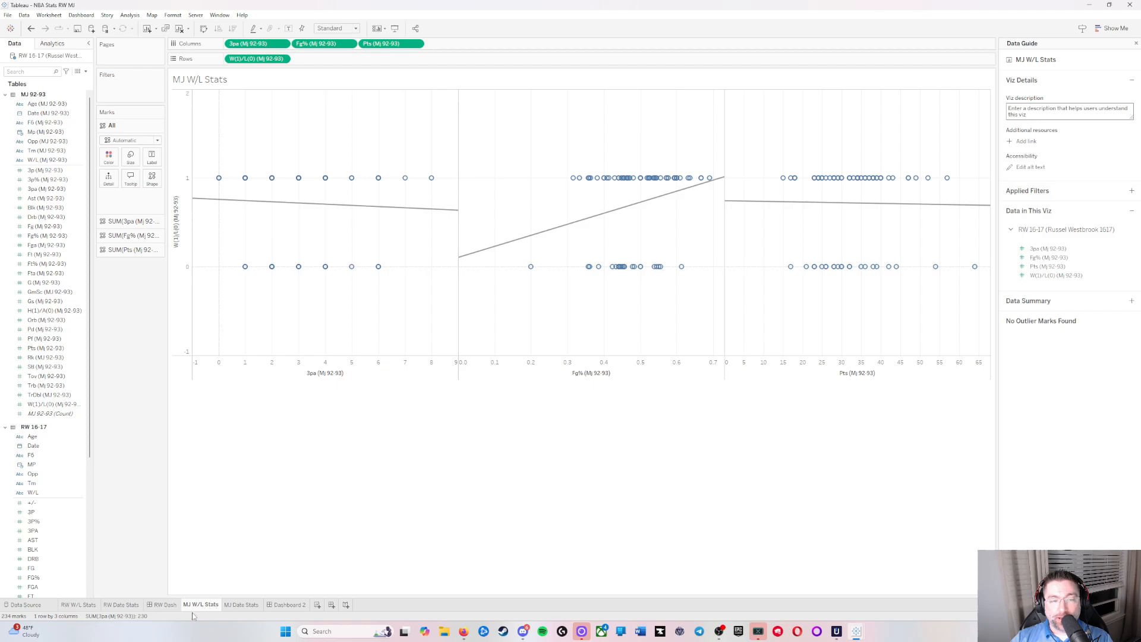
{"action": "left_click", "coordinate": [5, 96]}
{"action": "left_click", "coordinate": [5, 108]}
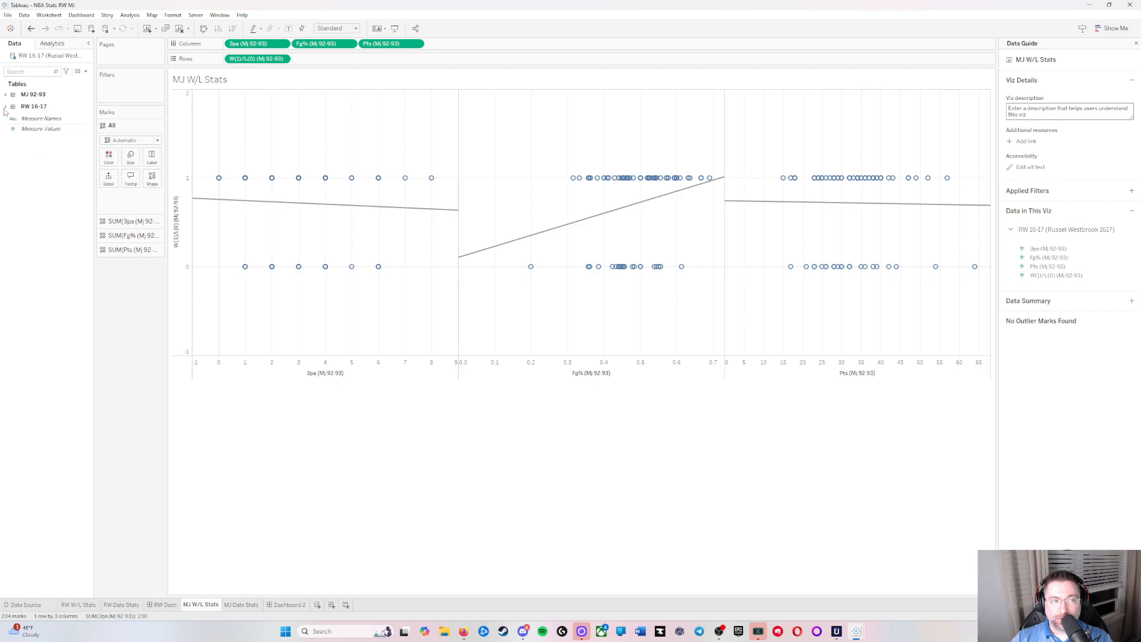
Step: Expand the MJ 92-93 and RW 16-17 tables in the data list to review their fields, and collapse both again
{"action": "left_click", "coordinate": [5, 107]}
{"action": "left_click", "coordinate": [5, 96]}
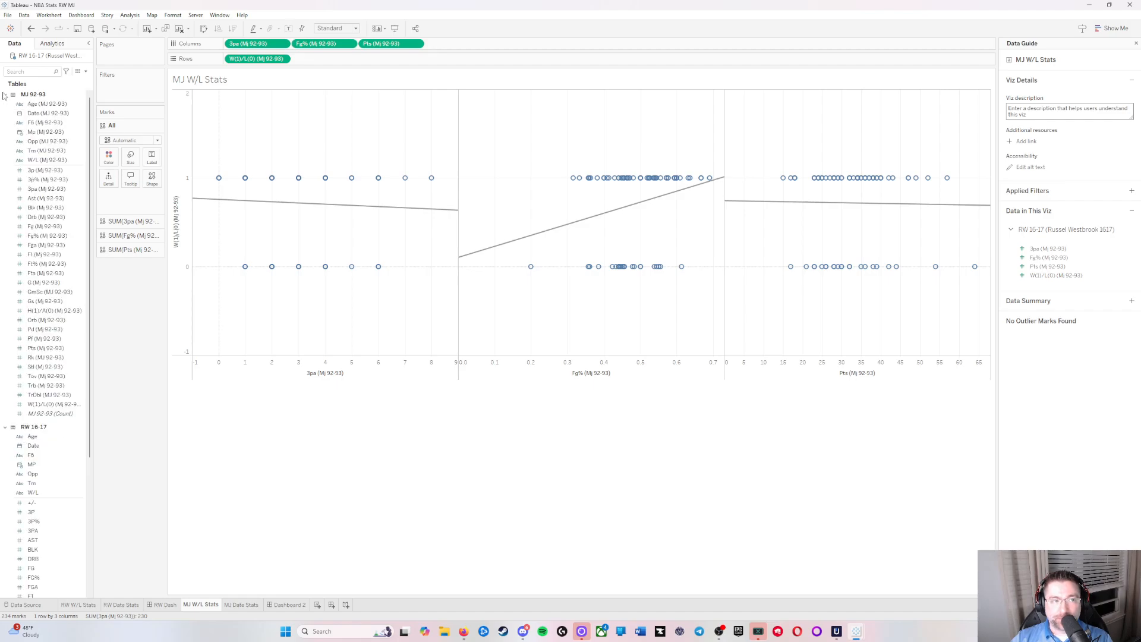
{"action": "left_click", "coordinate": [5, 96]}
{"action": "left_click", "coordinate": [5, 107]}
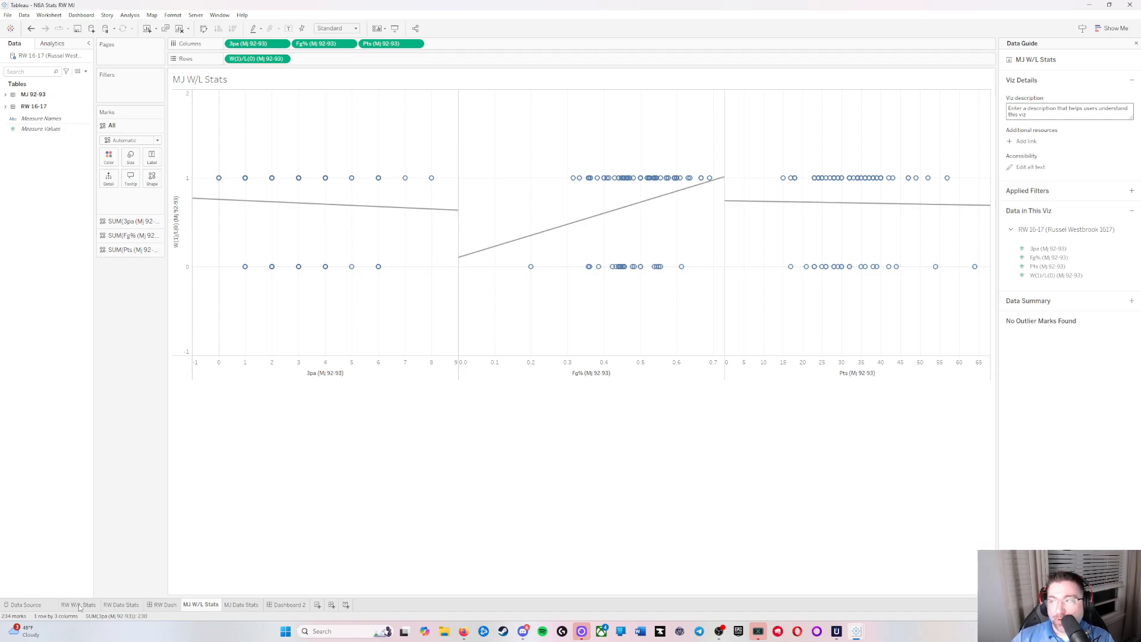
Step: Preview the workbook's sheets, and compare the RW Dash dashboard with Dashboard 2
{"action": "mouse_move", "coordinate": [113, 611]}
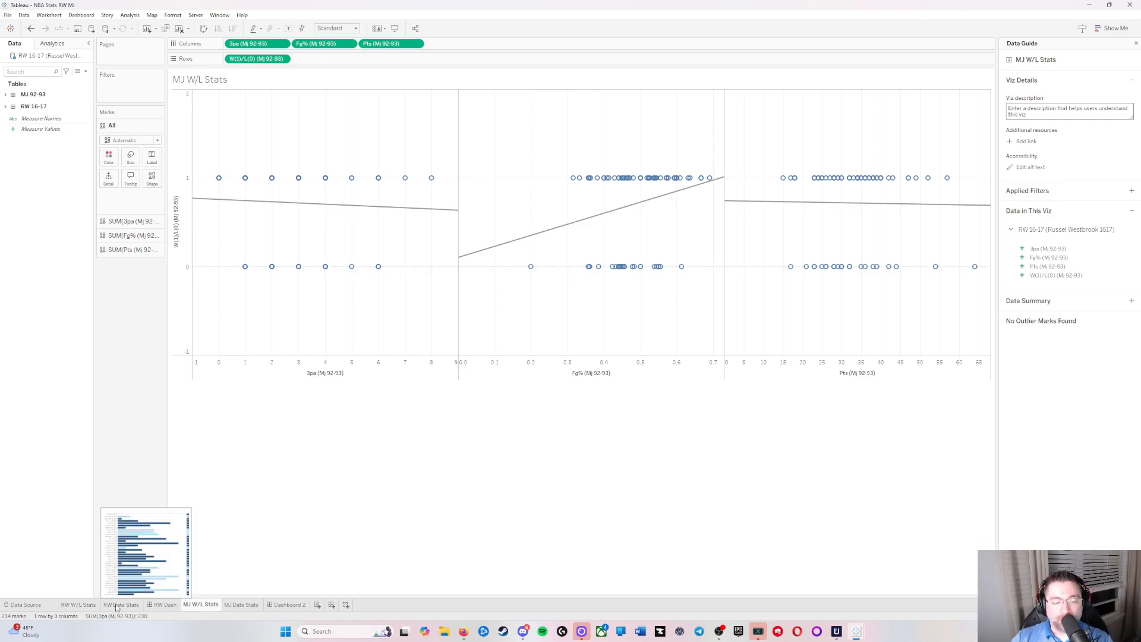
{"action": "mouse_move", "coordinate": [159, 613]}
{"action": "mouse_move", "coordinate": [232, 611]}
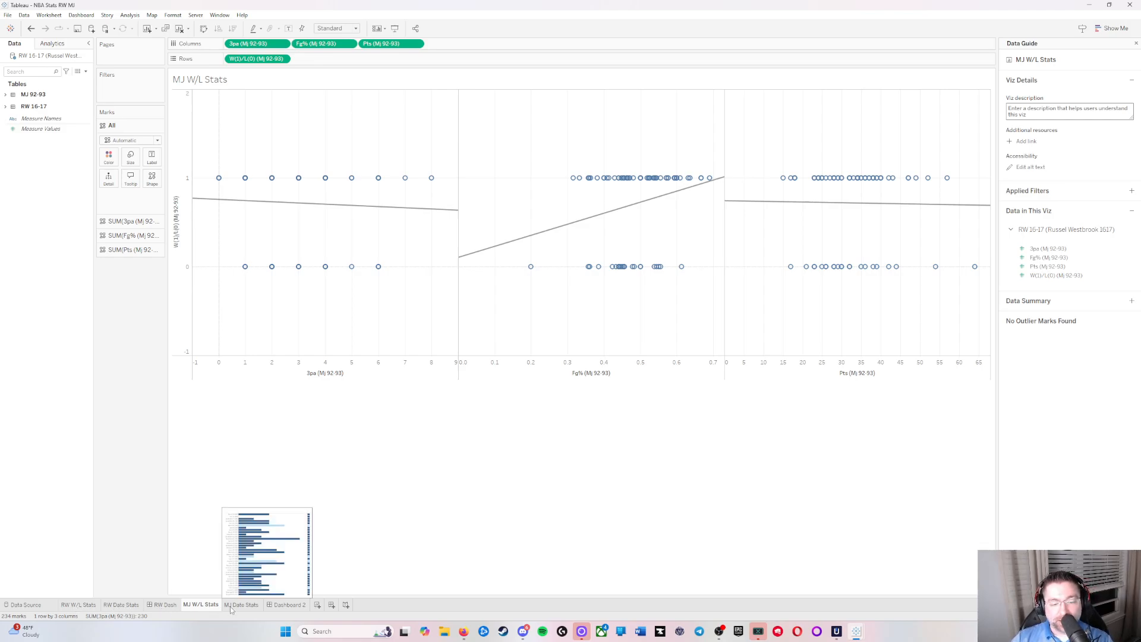
{"action": "mouse_move", "coordinate": [287, 610]}
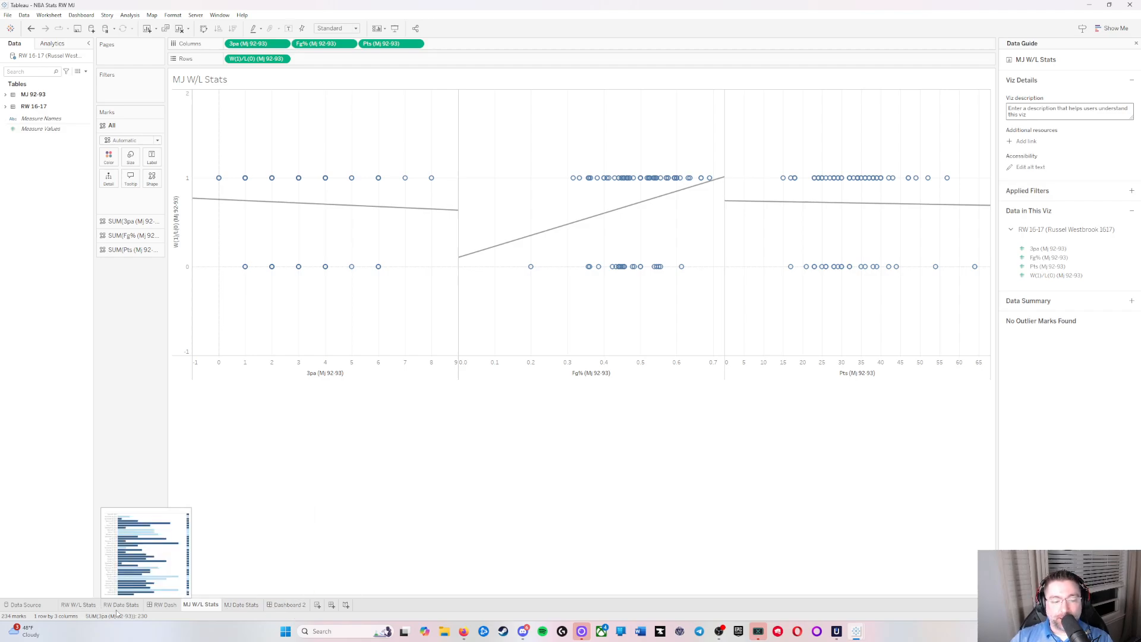
{"action": "left_click", "coordinate": [165, 606]}
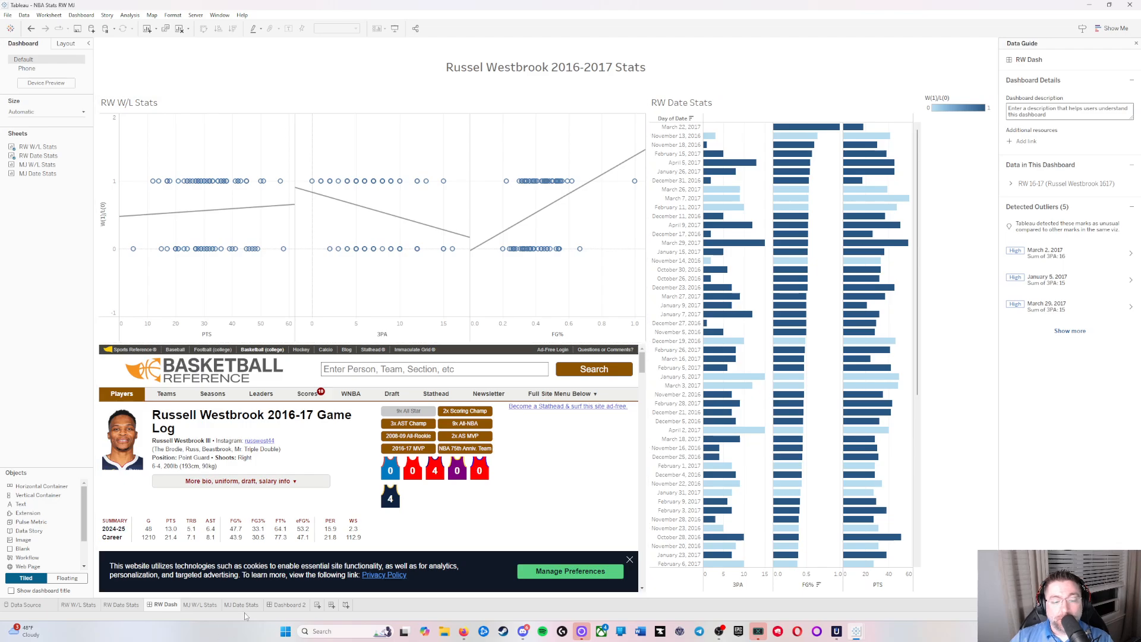
{"action": "left_click", "coordinate": [287, 604]}
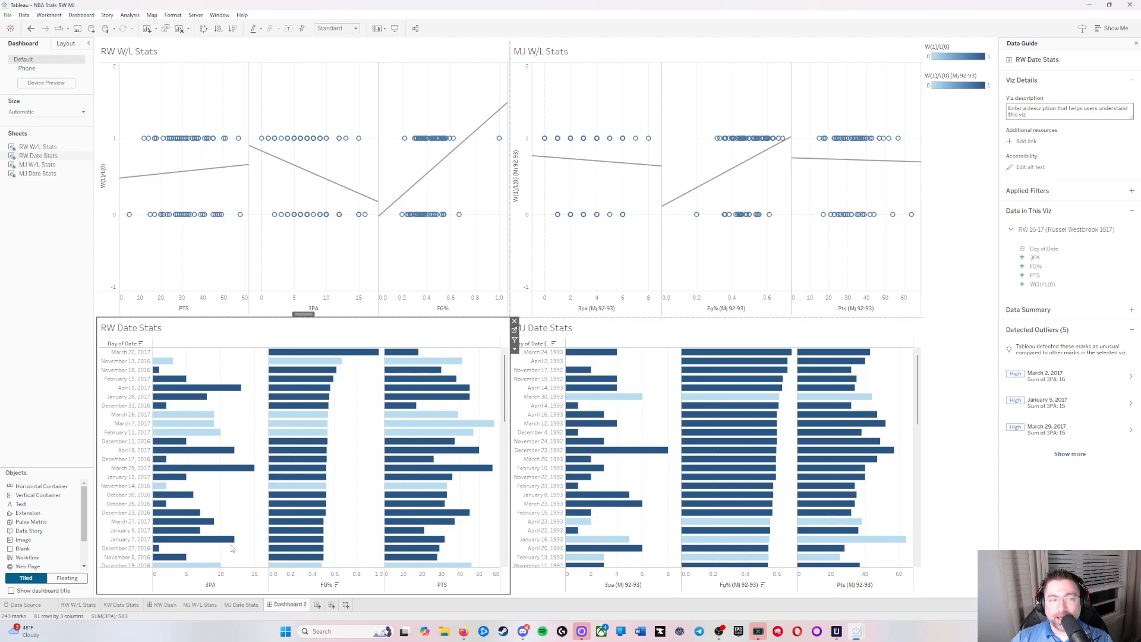
{"action": "left_click", "coordinate": [165, 604]}
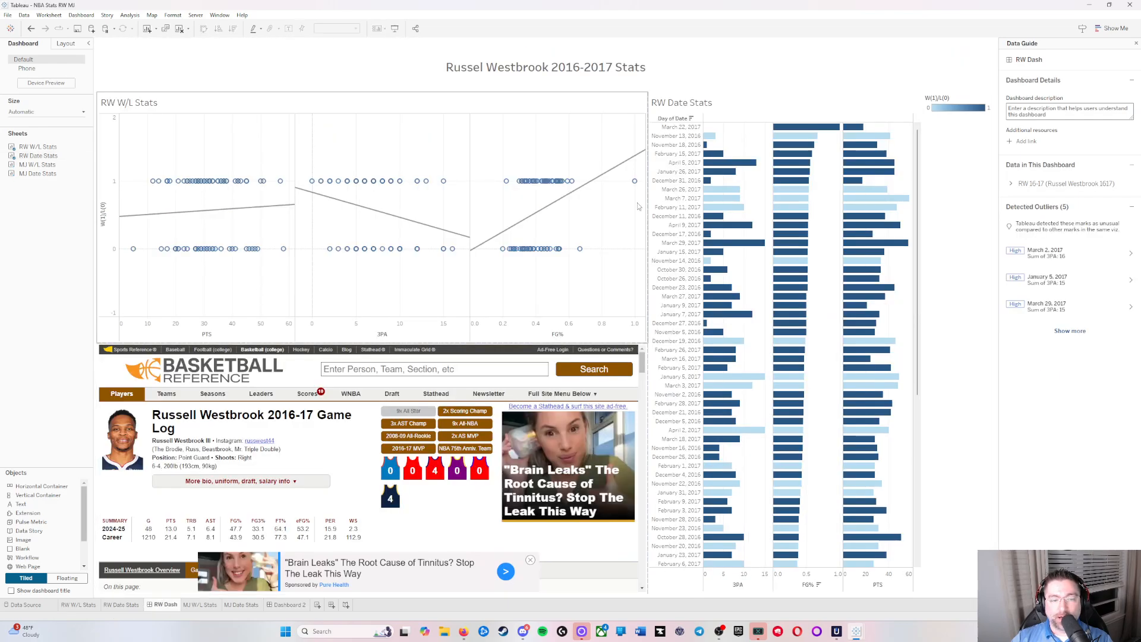
{"action": "left_click", "coordinate": [286, 605]}
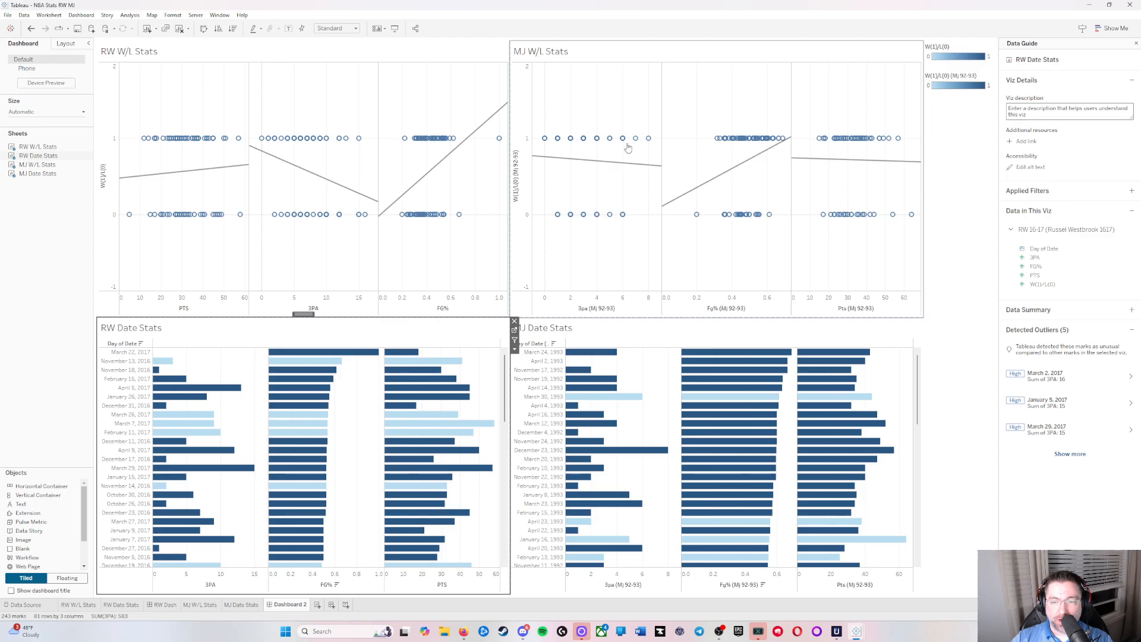
Step: Examine the MJ W/L Stats, MJ Date Stats and RW Date Stats charts on Dashboard 2
{"action": "mouse_move", "coordinate": [821, 140]}
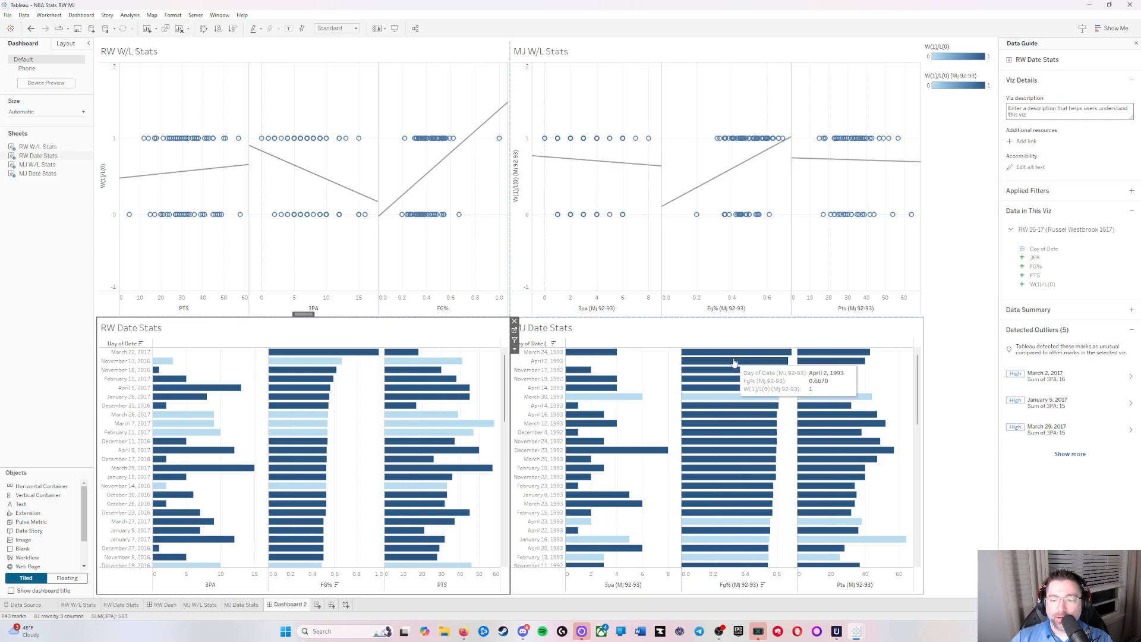
{"action": "mouse_move", "coordinate": [732, 414]}
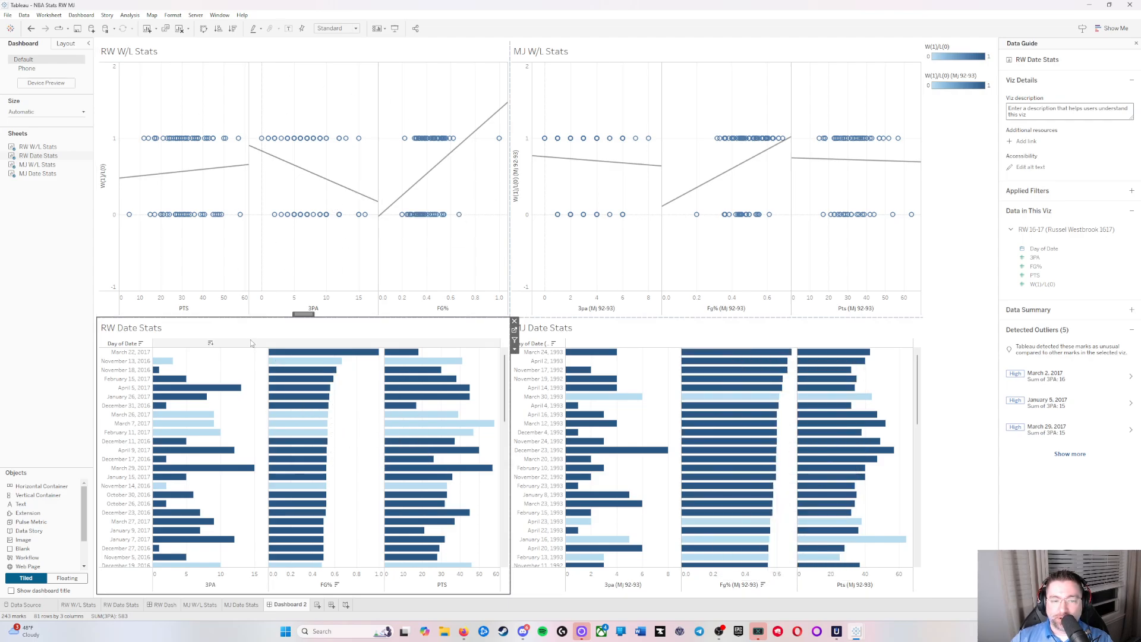
{"action": "mouse_move", "coordinate": [291, 562]}
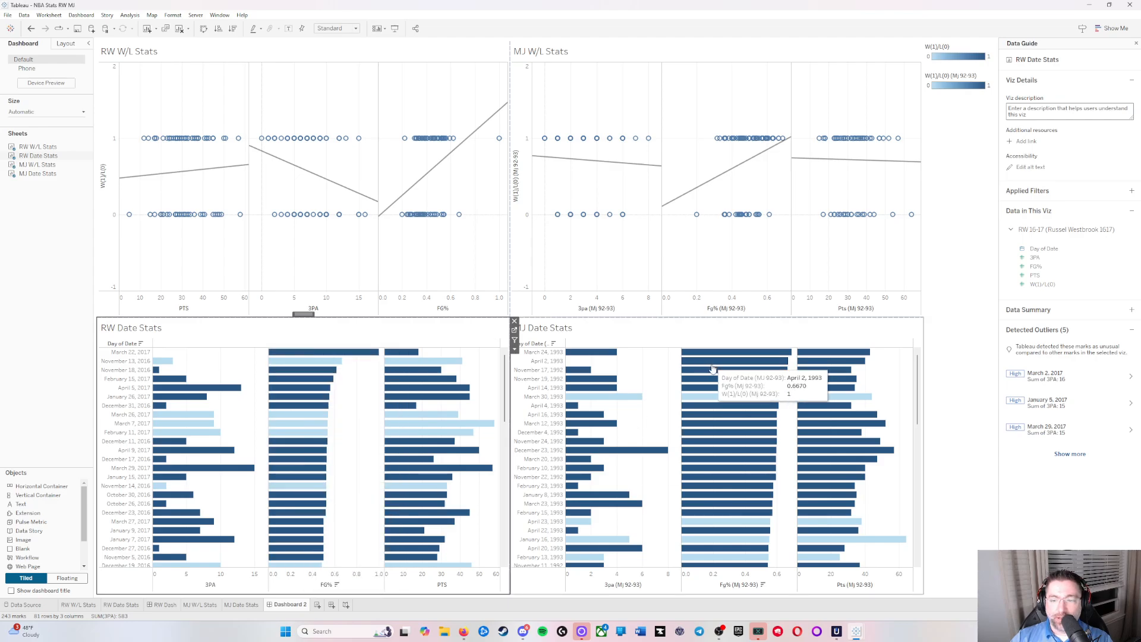
{"action": "mouse_move", "coordinate": [730, 558]}
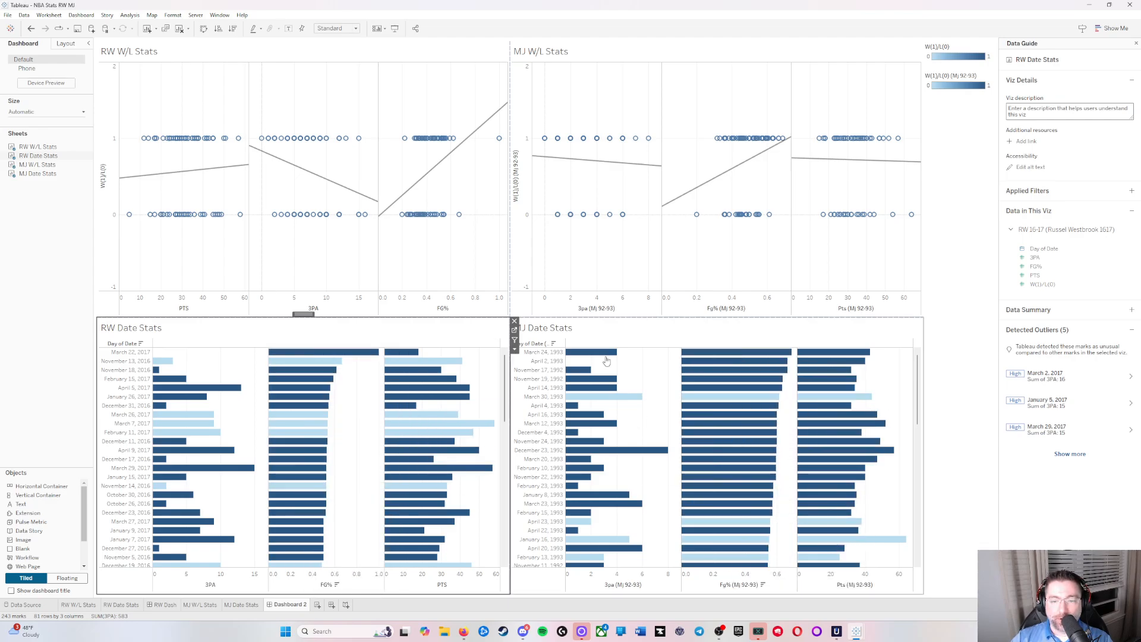
{"action": "left_click", "coordinate": [800, 328]}
{"action": "left_click", "coordinate": [467, 337]}
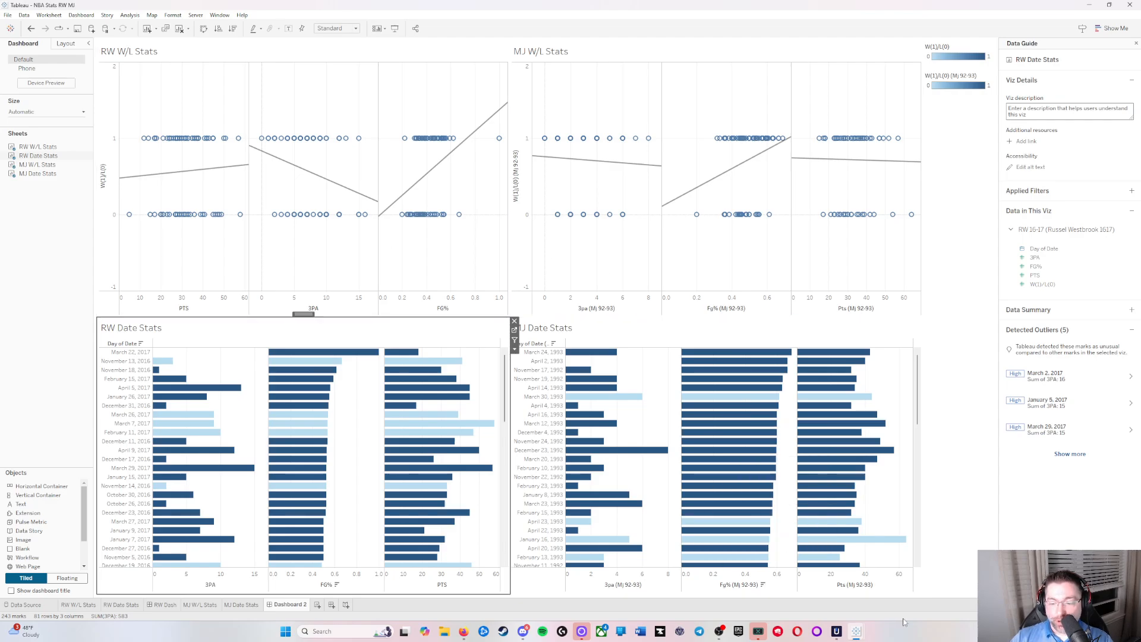
Step: On Sheet 1 of the Book2 workbook, plot W(1)/L(0) as rows against PTS, FG% and AST as columns
{"action": "mouse_move", "coordinate": [858, 635]}
{"action": "left_click", "coordinate": [887, 587]}
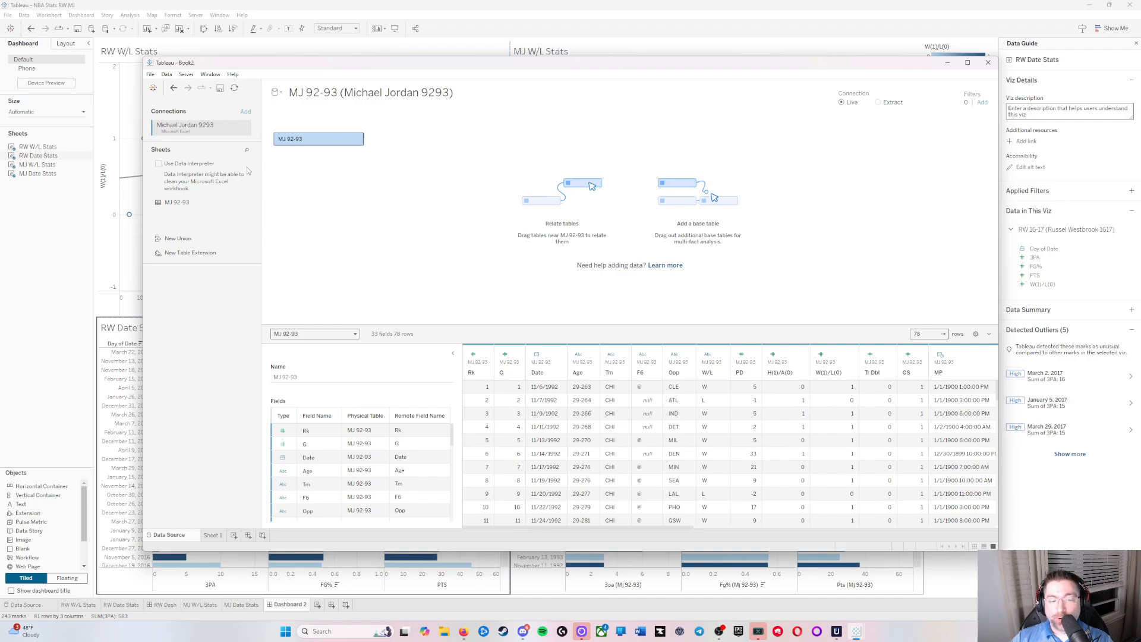
{"action": "left_click", "coordinate": [217, 536]}
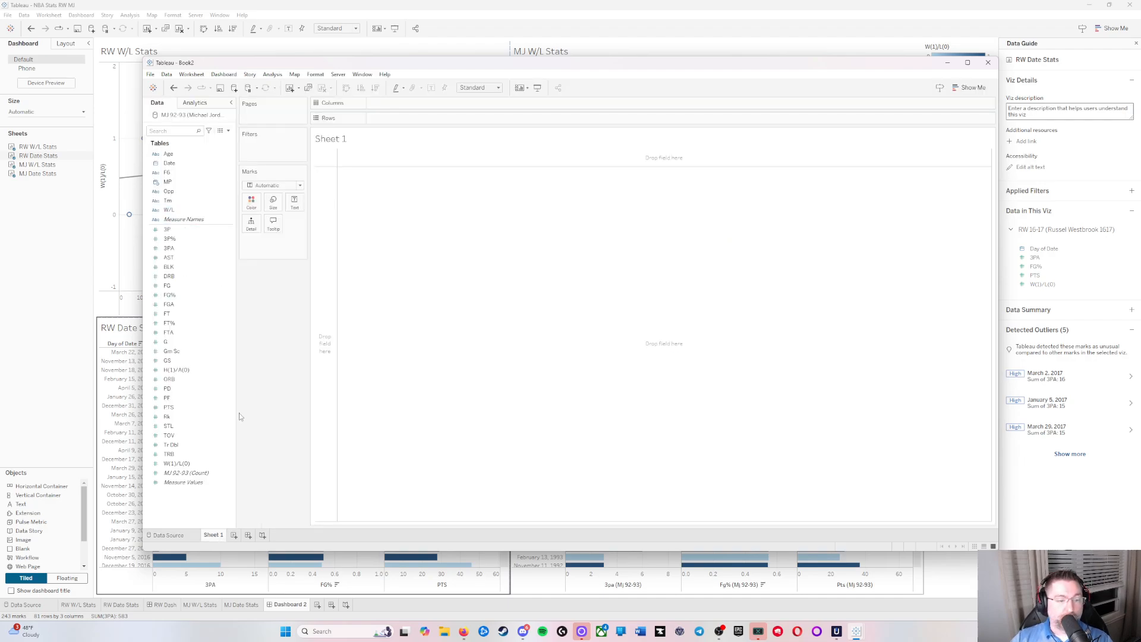
{"action": "mouse_move", "coordinate": [203, 470]}
{"action": "left_mouse_down"}
{"action": "mouse_move", "coordinate": [433, 158]}
{"action": "mouse_move", "coordinate": [428, 119]}
{"action": "mouse_move", "coordinate": [416, 117]}
{"action": "left_mouse_up"}
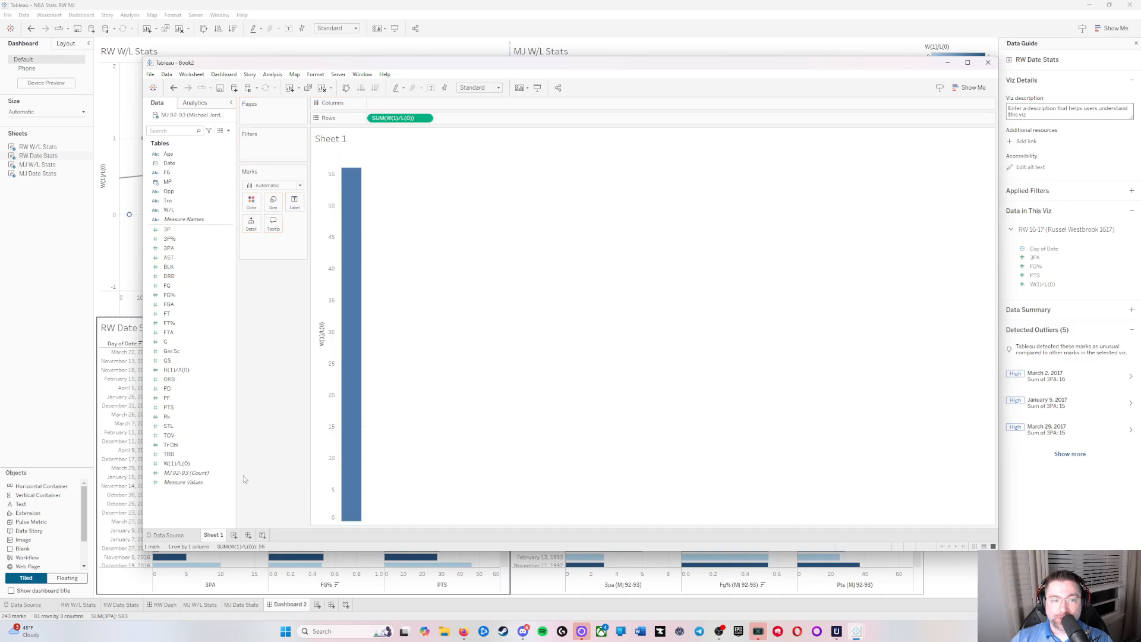
{"action": "left_click", "coordinate": [179, 428]}
{"action": "left_click_drag", "start_coordinate": [178, 430], "coordinate": [402, 101]}
{"action": "left_click", "coordinate": [170, 314]}
{"action": "left_click_drag", "start_coordinate": [169, 295], "coordinate": [481, 106]}
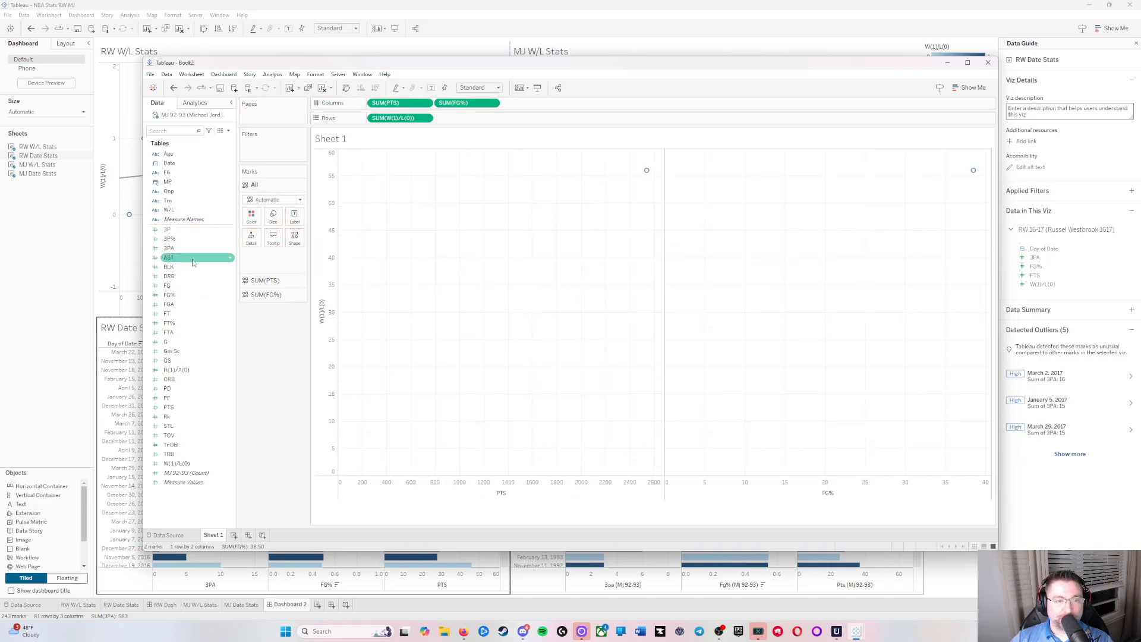
{"action": "left_click_drag", "start_coordinate": [192, 258], "coordinate": [535, 106]}
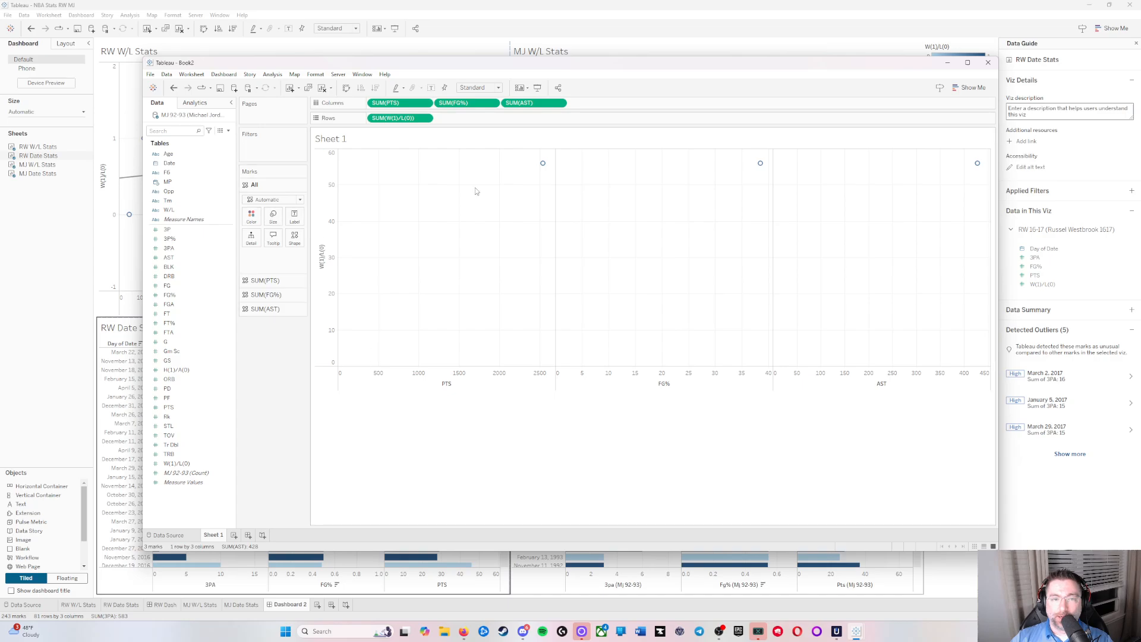
Step: Turn off measure aggregation on the Book2 scatter plots and show trend lines
{"action": "left_click", "coordinate": [272, 74]}
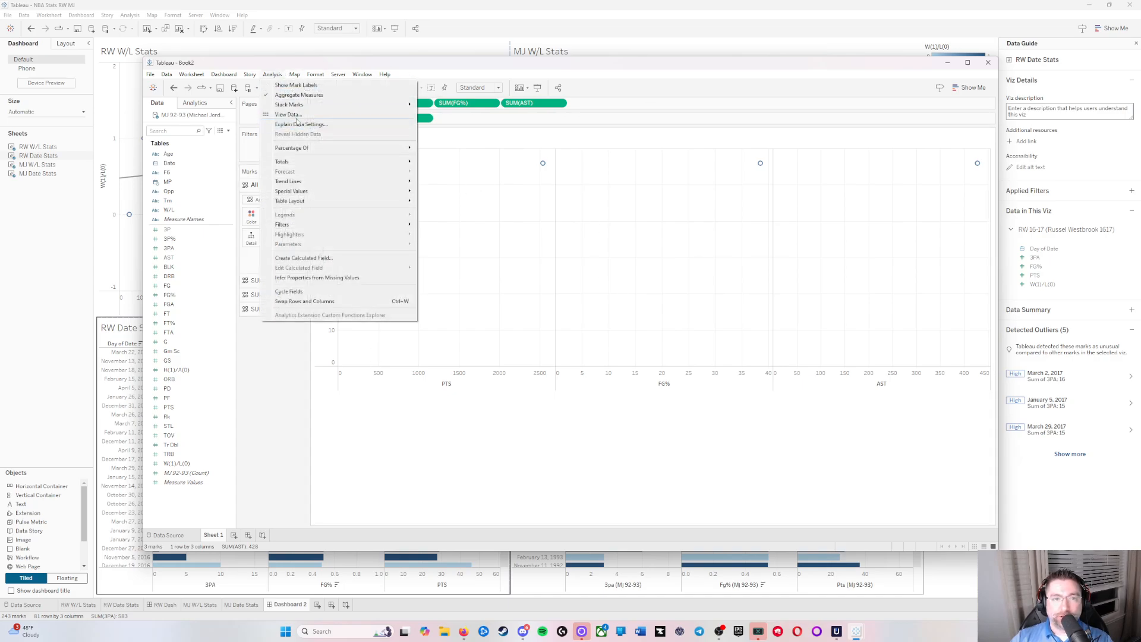
{"action": "left_click", "coordinate": [294, 95]}
{"action": "left_click", "coordinate": [272, 74]}
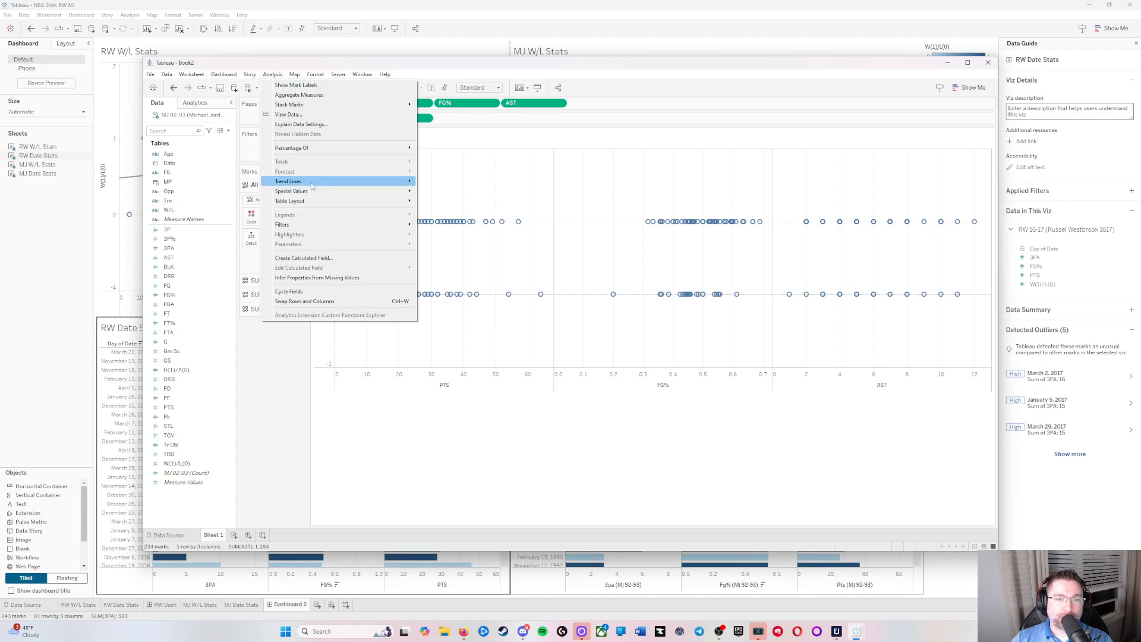
{"action": "mouse_move", "coordinate": [373, 185]}
{"action": "left_click", "coordinate": [454, 181]}
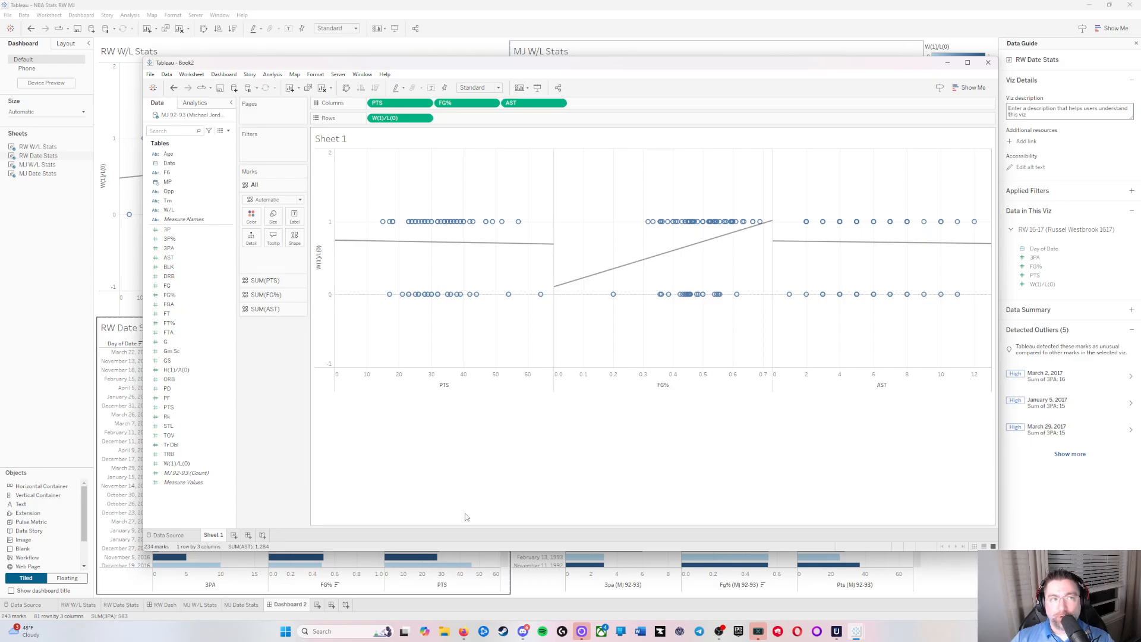
Step: Switch back to the NBA Stats RW MJ workbook and show its data source page
{"action": "left_click", "coordinate": [540, 6]}
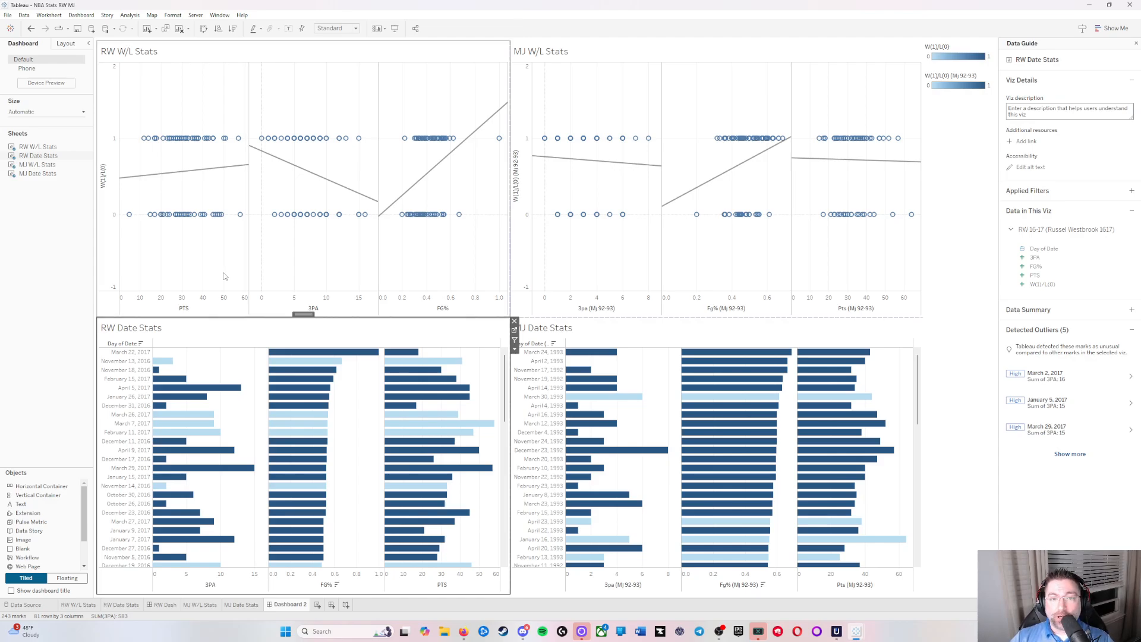
{"action": "mouse_move", "coordinate": [449, 401]}
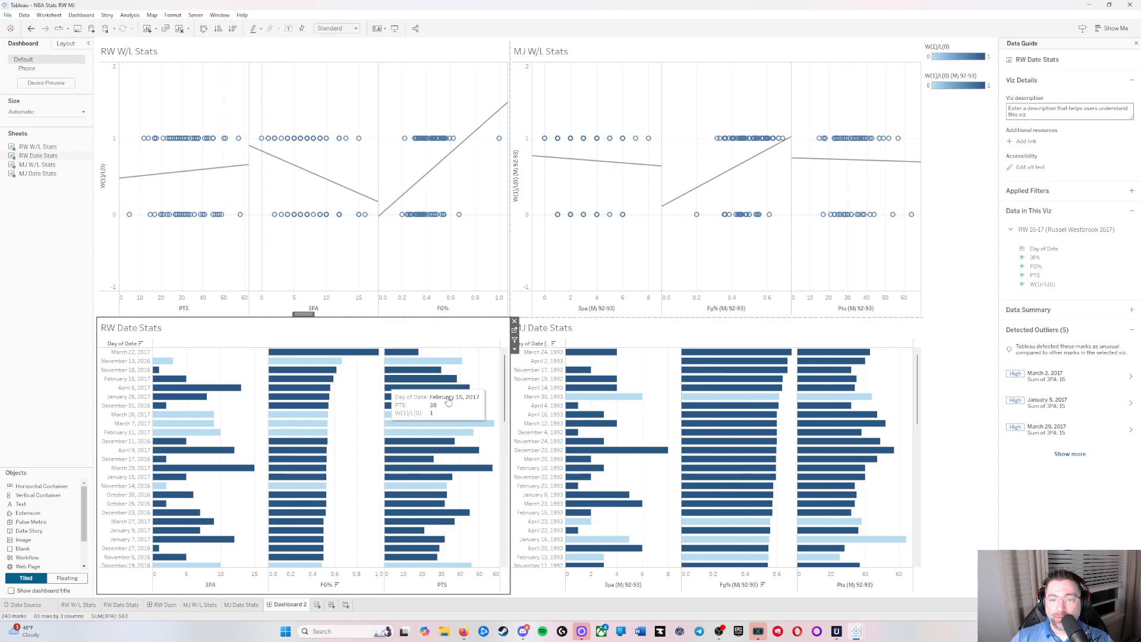
{"action": "left_click", "coordinate": [26, 604]}
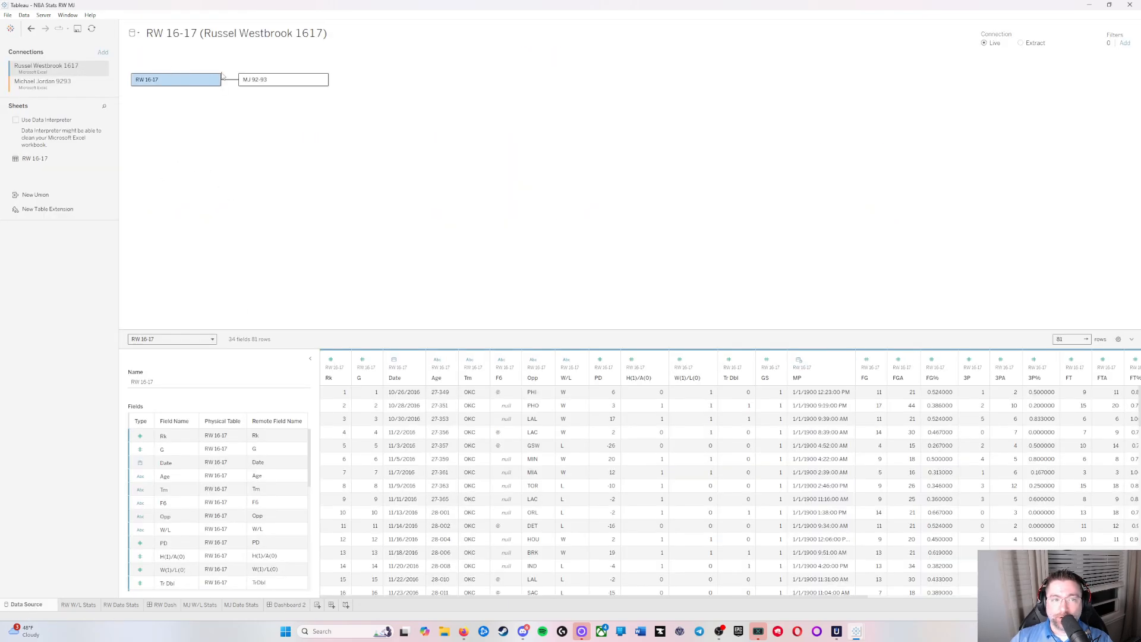
Step: Switch to the RW1617 workbook and add a fourth field pair to the relationship, matching Age with Age (MJ 92-93)
{"action": "mouse_move", "coordinate": [863, 631]}
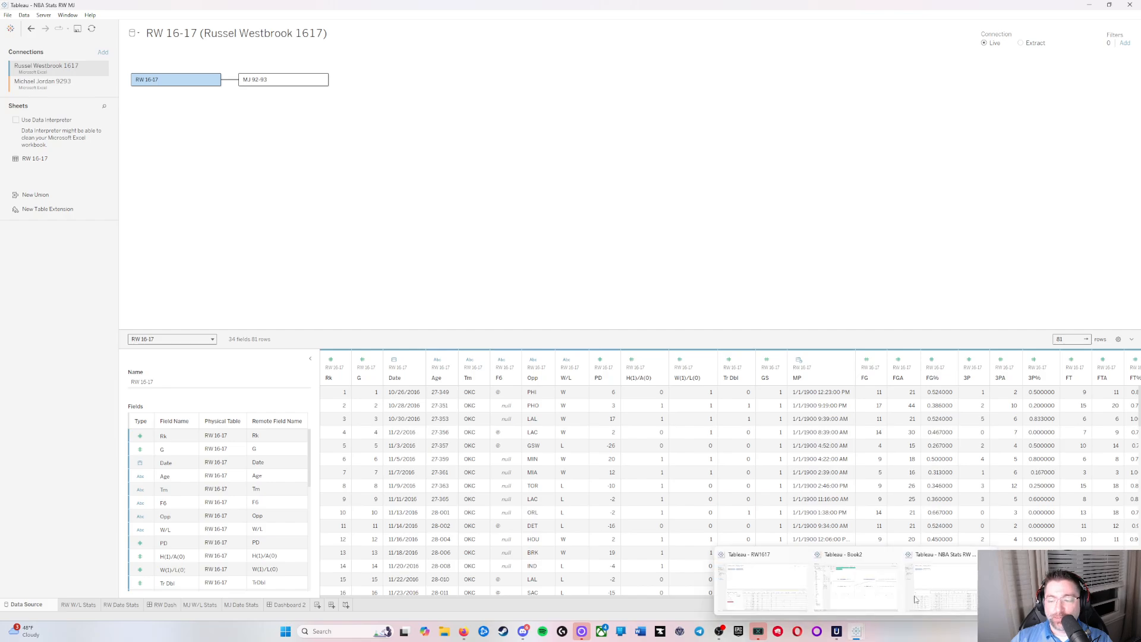
{"action": "left_click", "coordinate": [794, 596]}
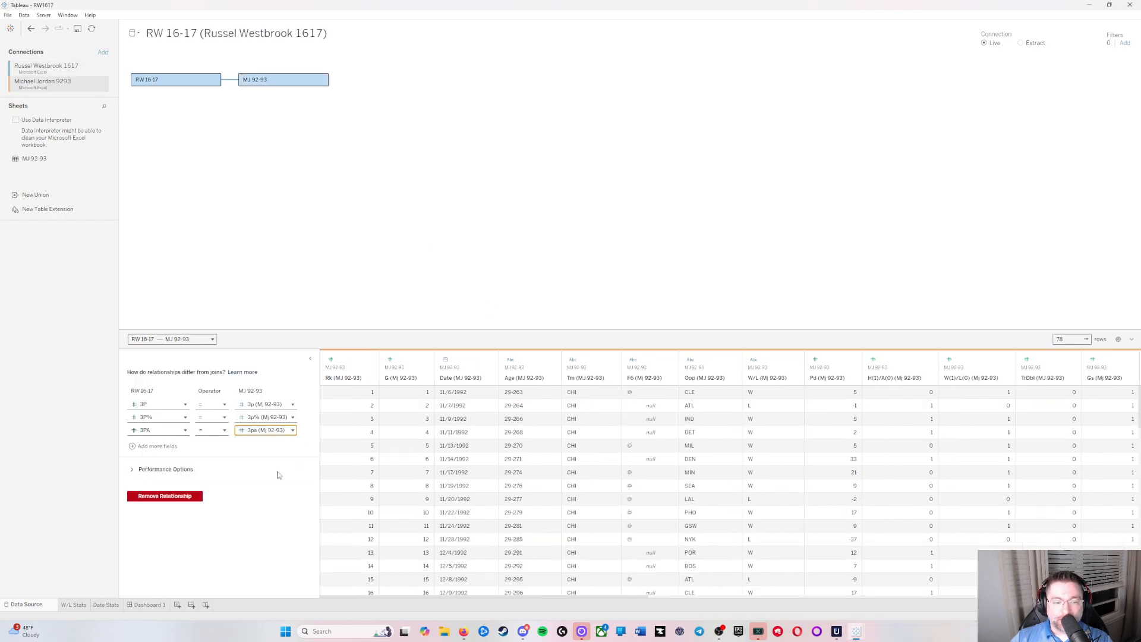
{"action": "left_click", "coordinate": [155, 446]}
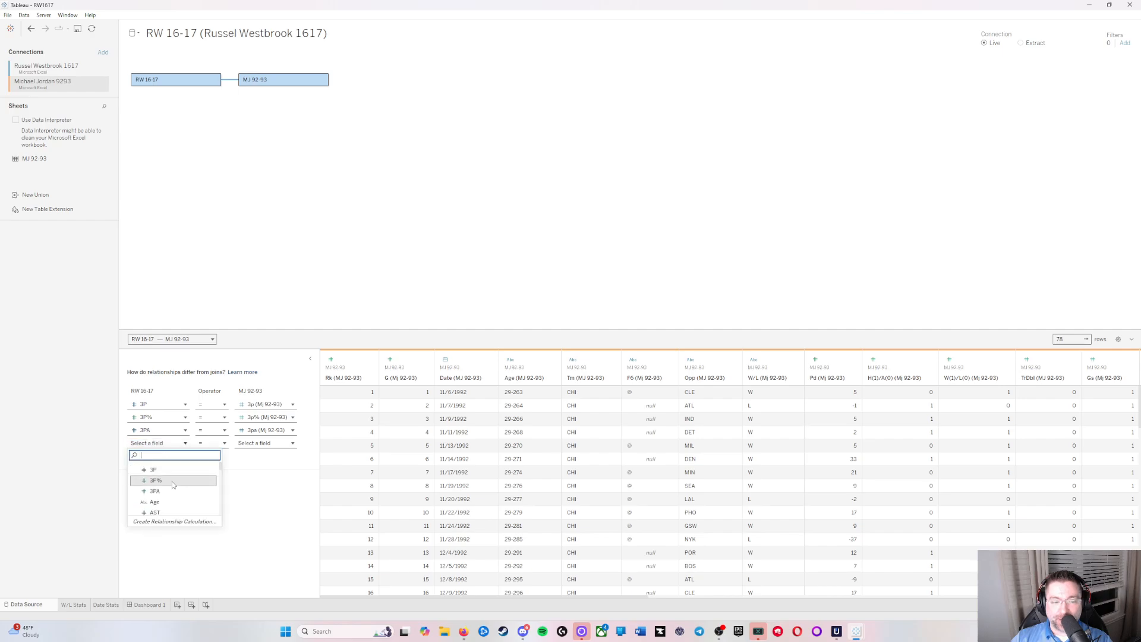
{"action": "left_click", "coordinate": [261, 443]}
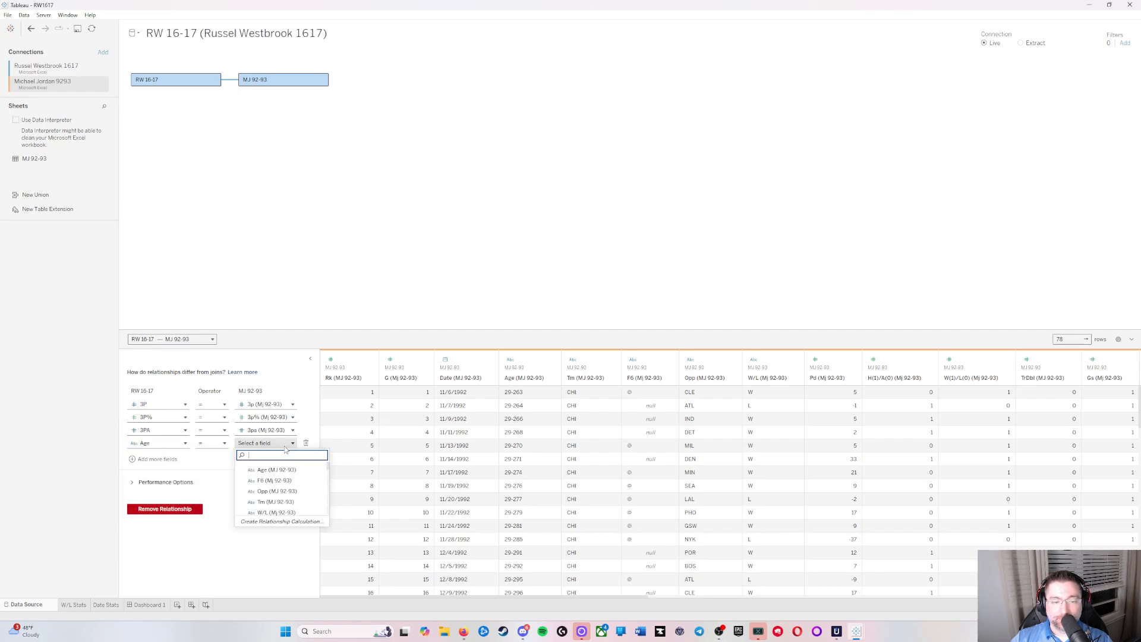
{"action": "left_click", "coordinate": [287, 472]}
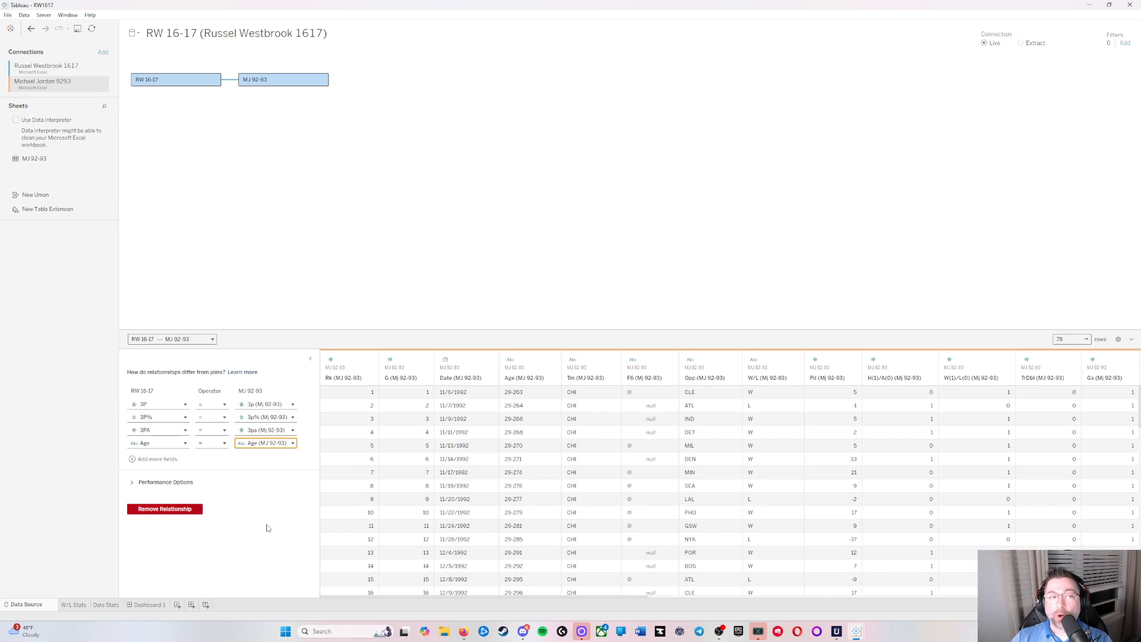
Step: Create a new worksheet in RW1617 and collapse the RW 16-17 and MJ 92-93 tables in its data list
{"action": "left_click", "coordinate": [177, 605]}
{"action": "scroll", "coordinate": [12, 170], "scroll_direction": "up", "scroll_amount": 6}
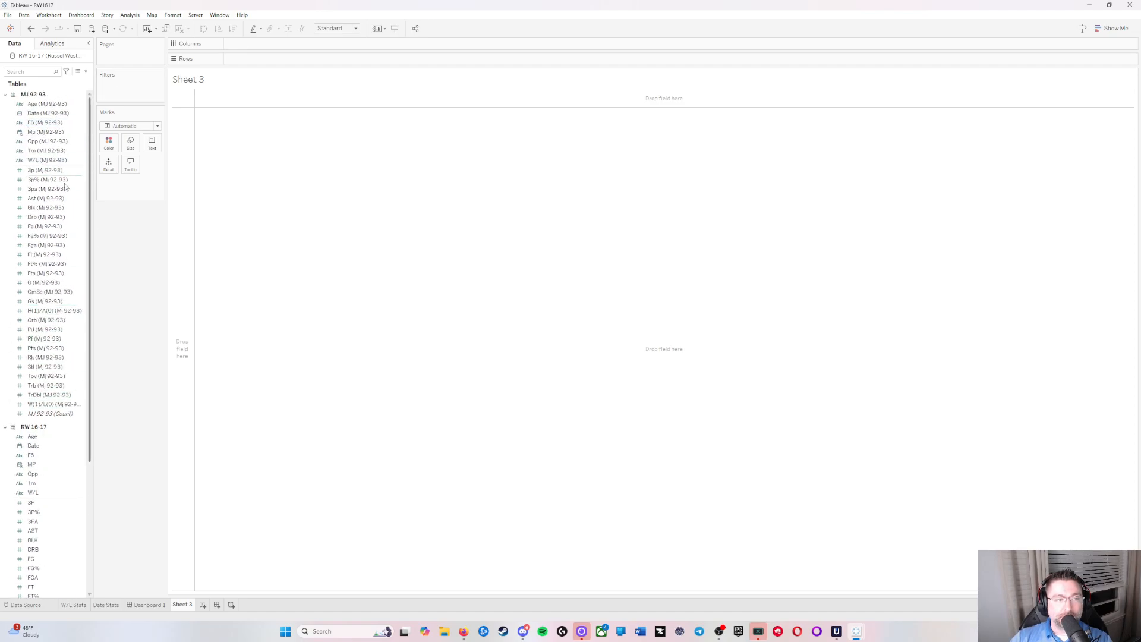
{"action": "left_click", "coordinate": [39, 427]}
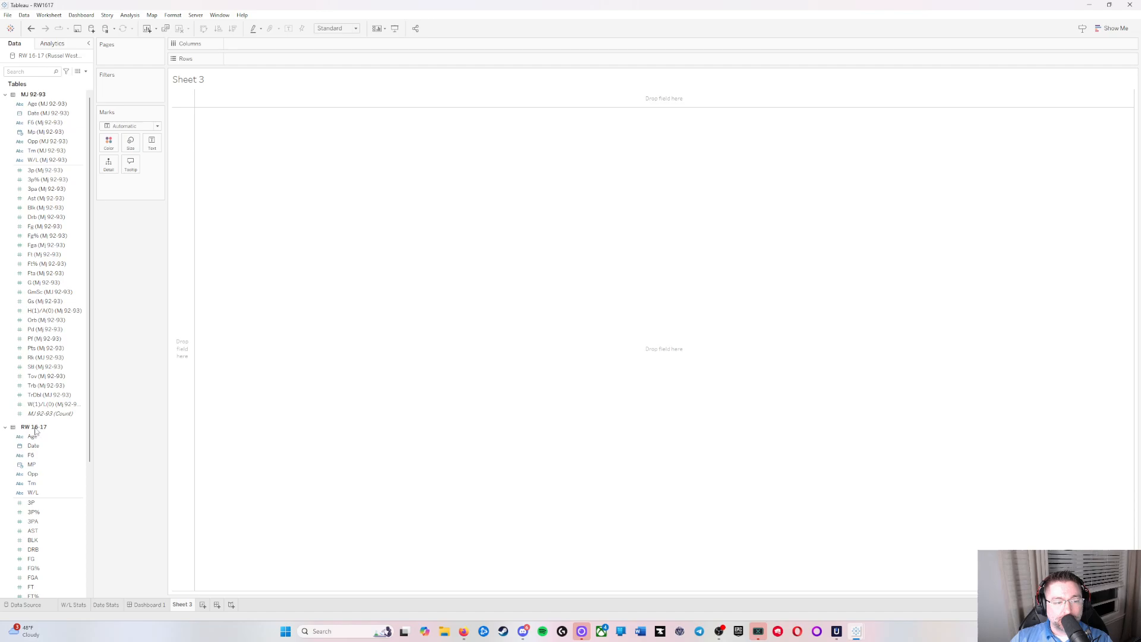
{"action": "left_click", "coordinate": [13, 95]}
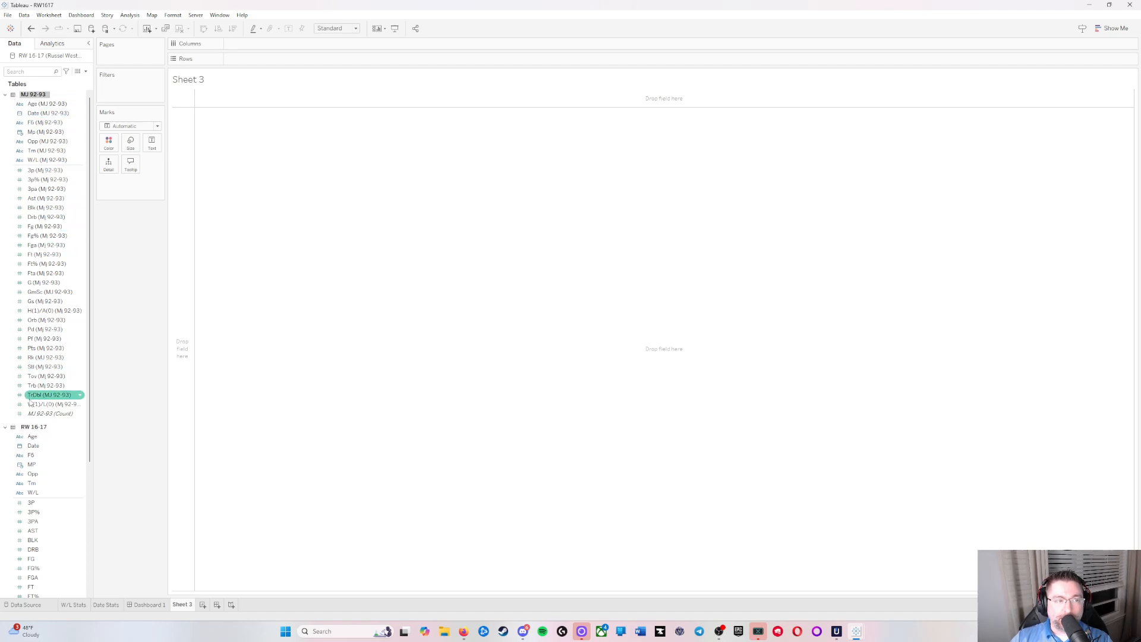
{"action": "left_click", "coordinate": [5, 427]}
{"action": "left_click", "coordinate": [5, 95]}
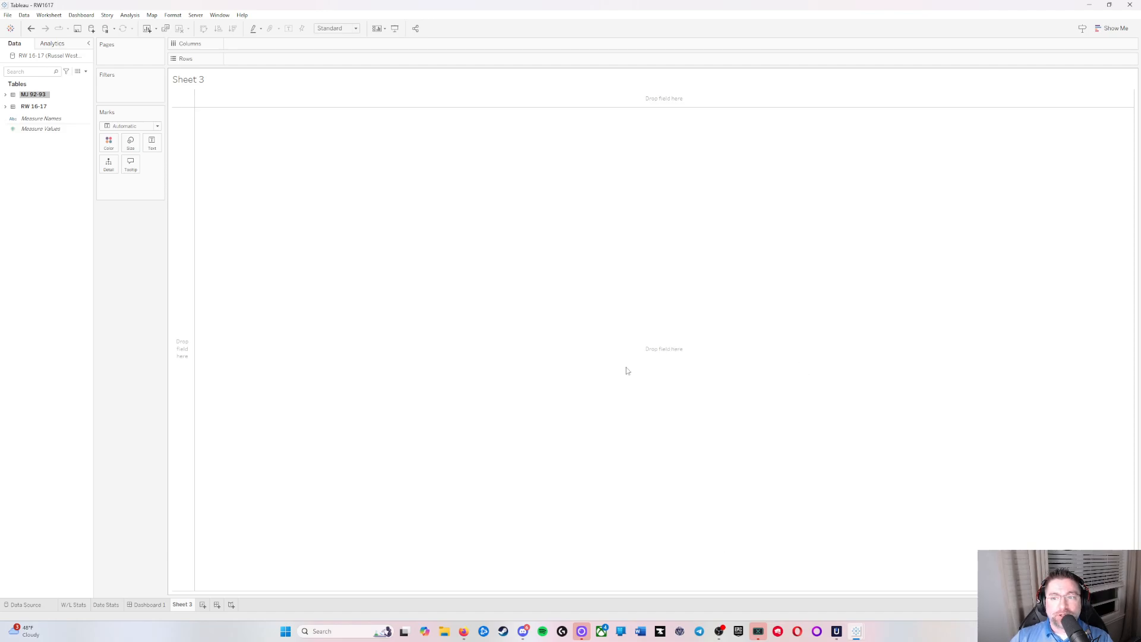
Step: Switch to the NBA Stats RW MJ workbook
{"action": "mouse_move", "coordinate": [857, 630]}
{"action": "left_click", "coordinate": [961, 597]}
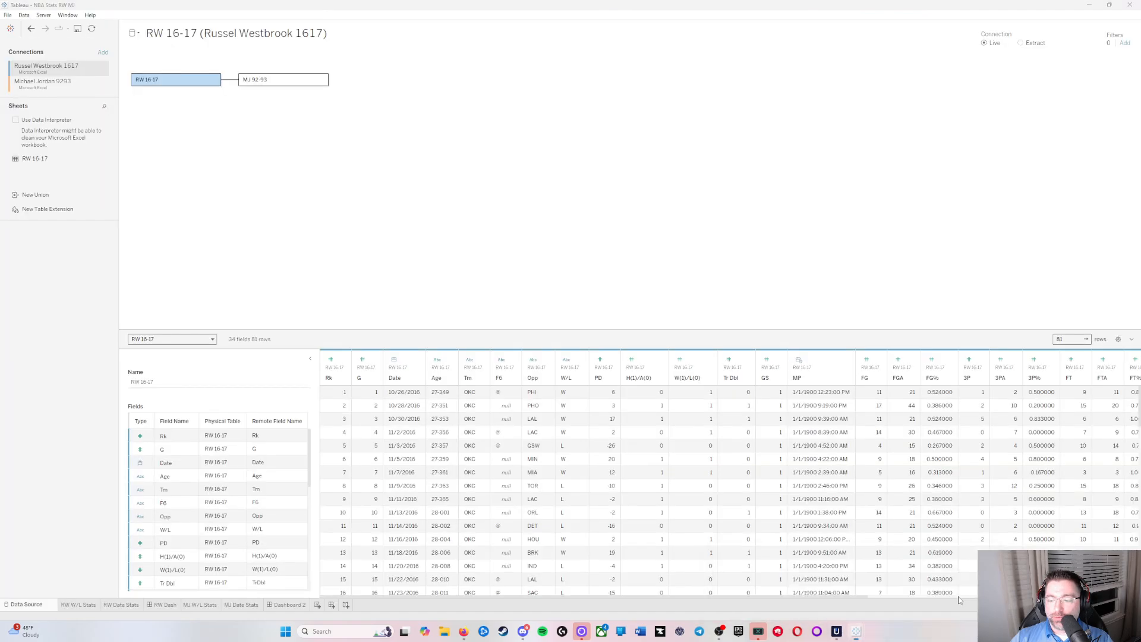